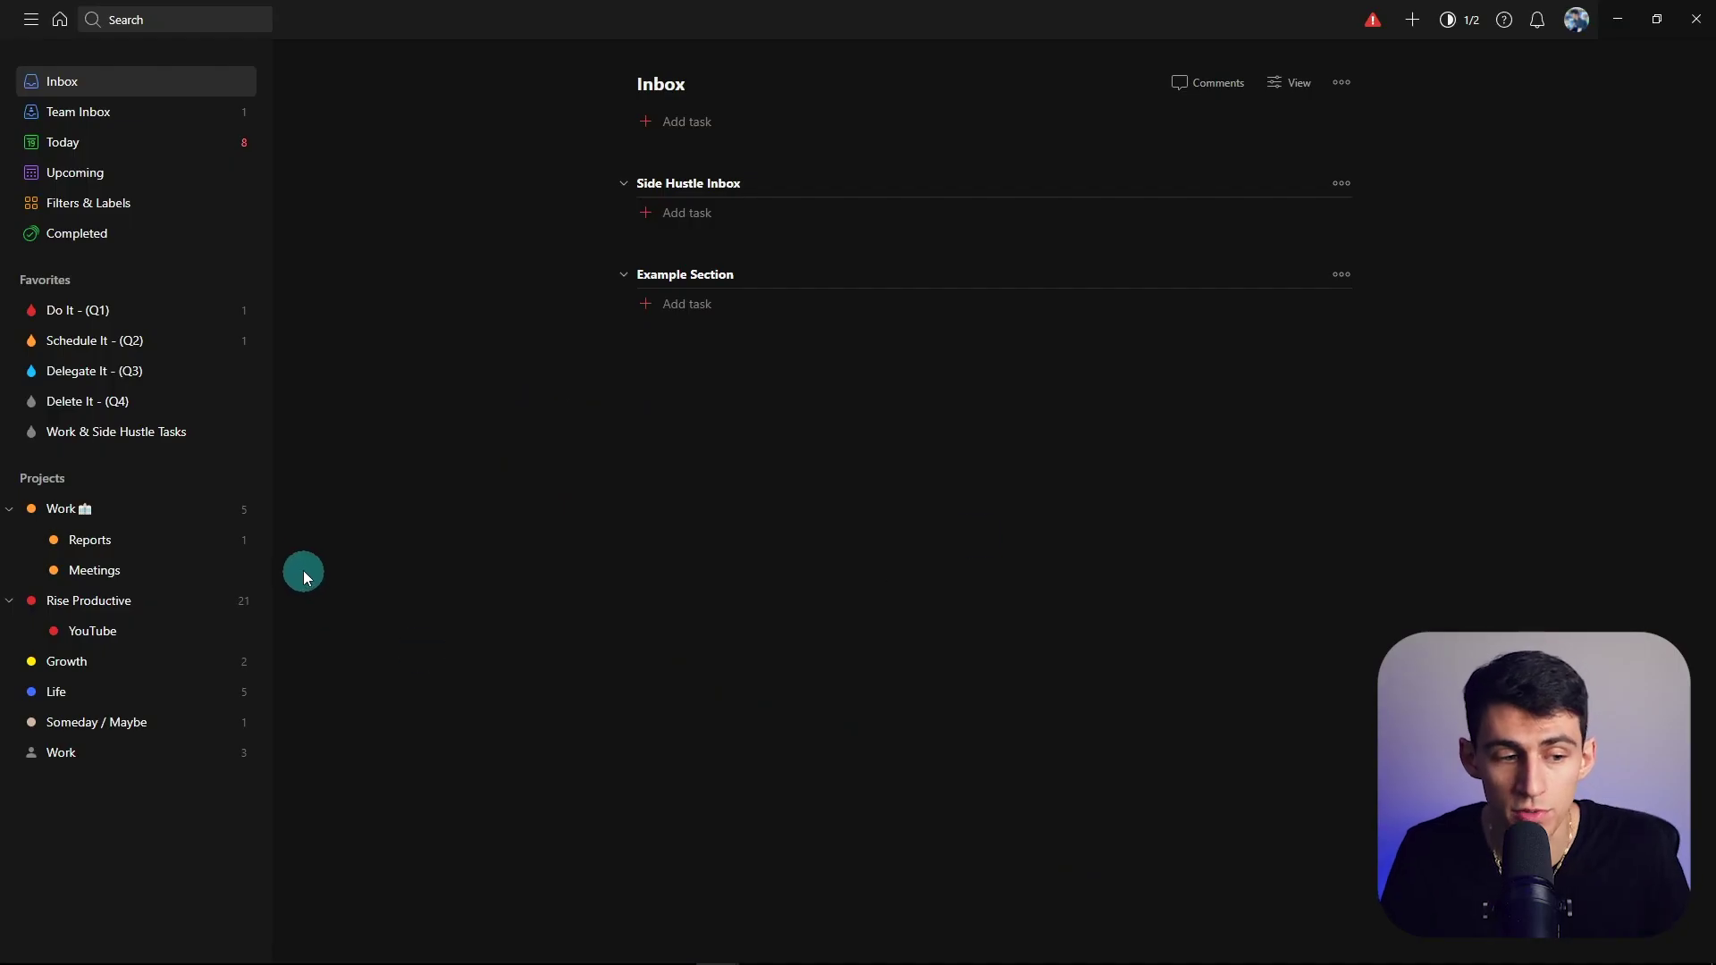
- Open the Add project dialog with the + beside Projects in the sidebar
click(216, 481)
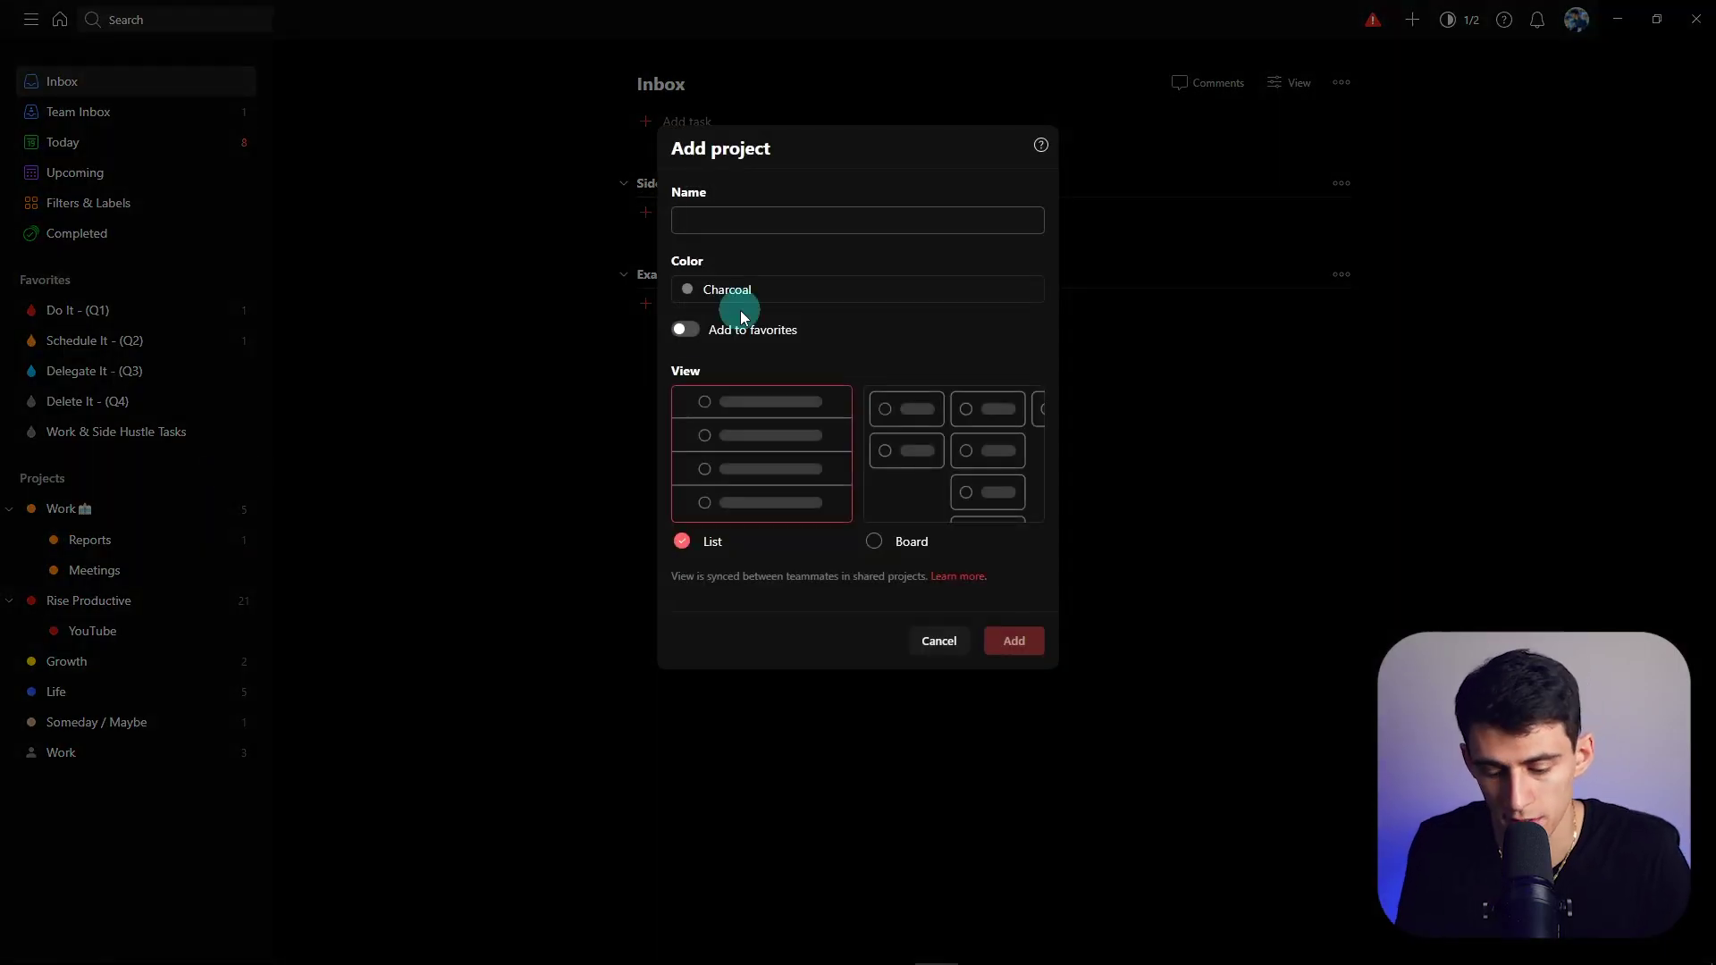
- Create a project named Habits with the Lime Green colour
text(Habits)
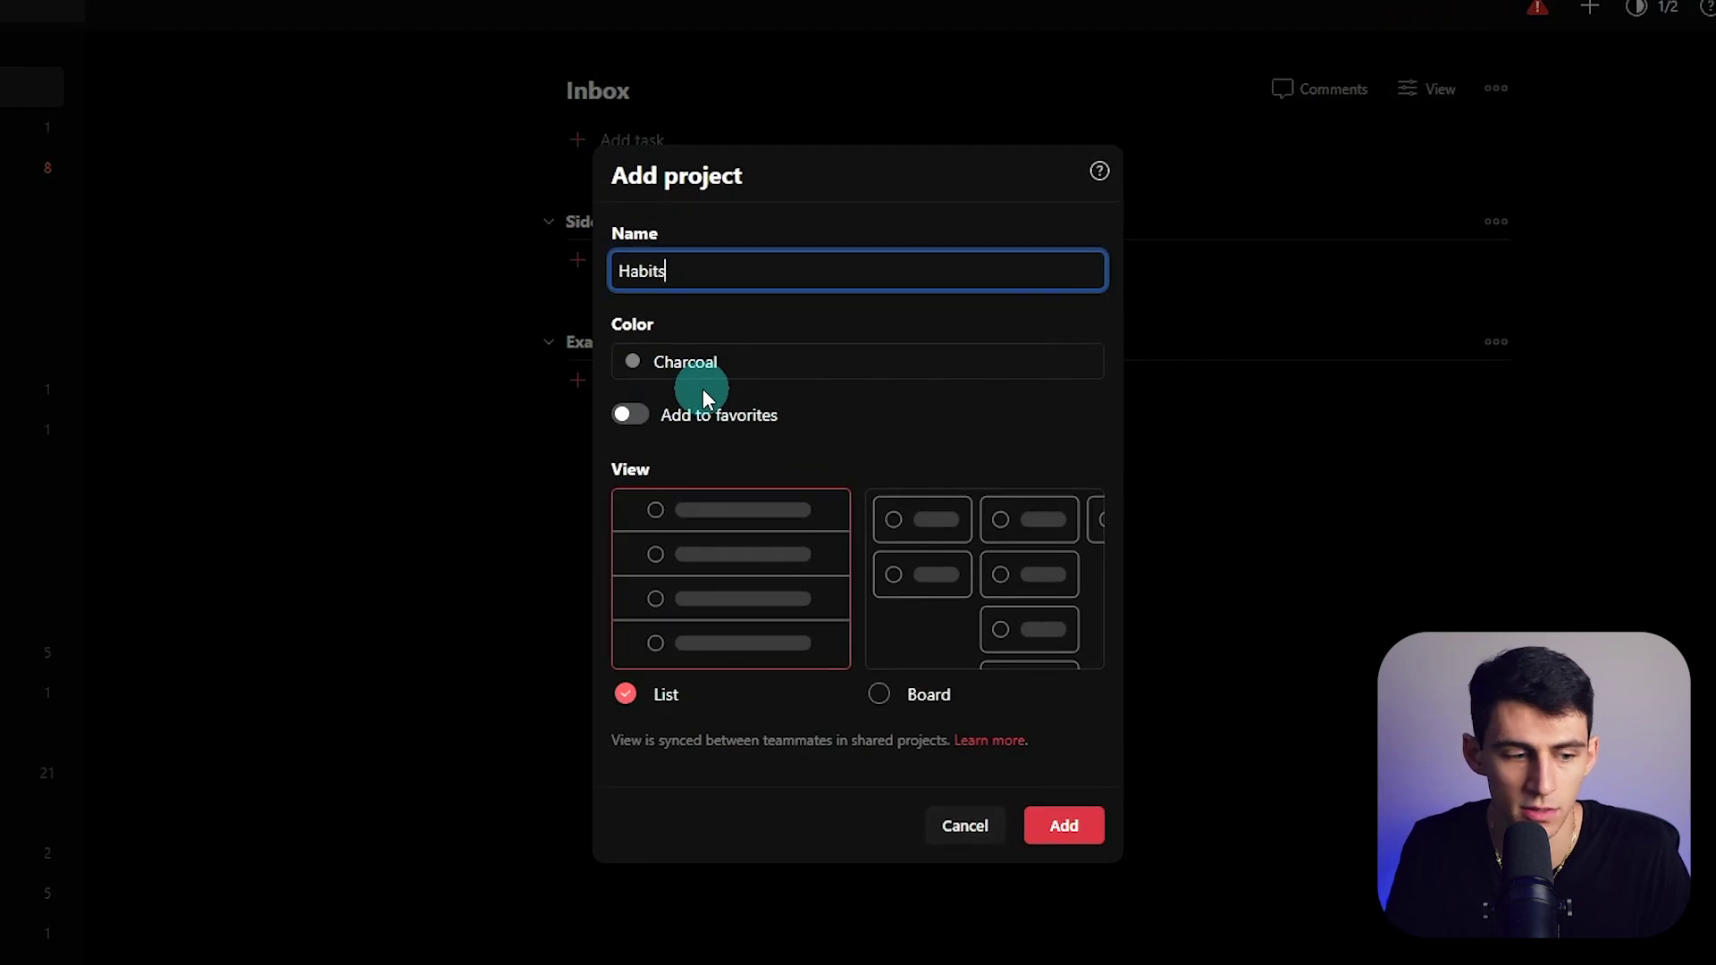
click(706, 356)
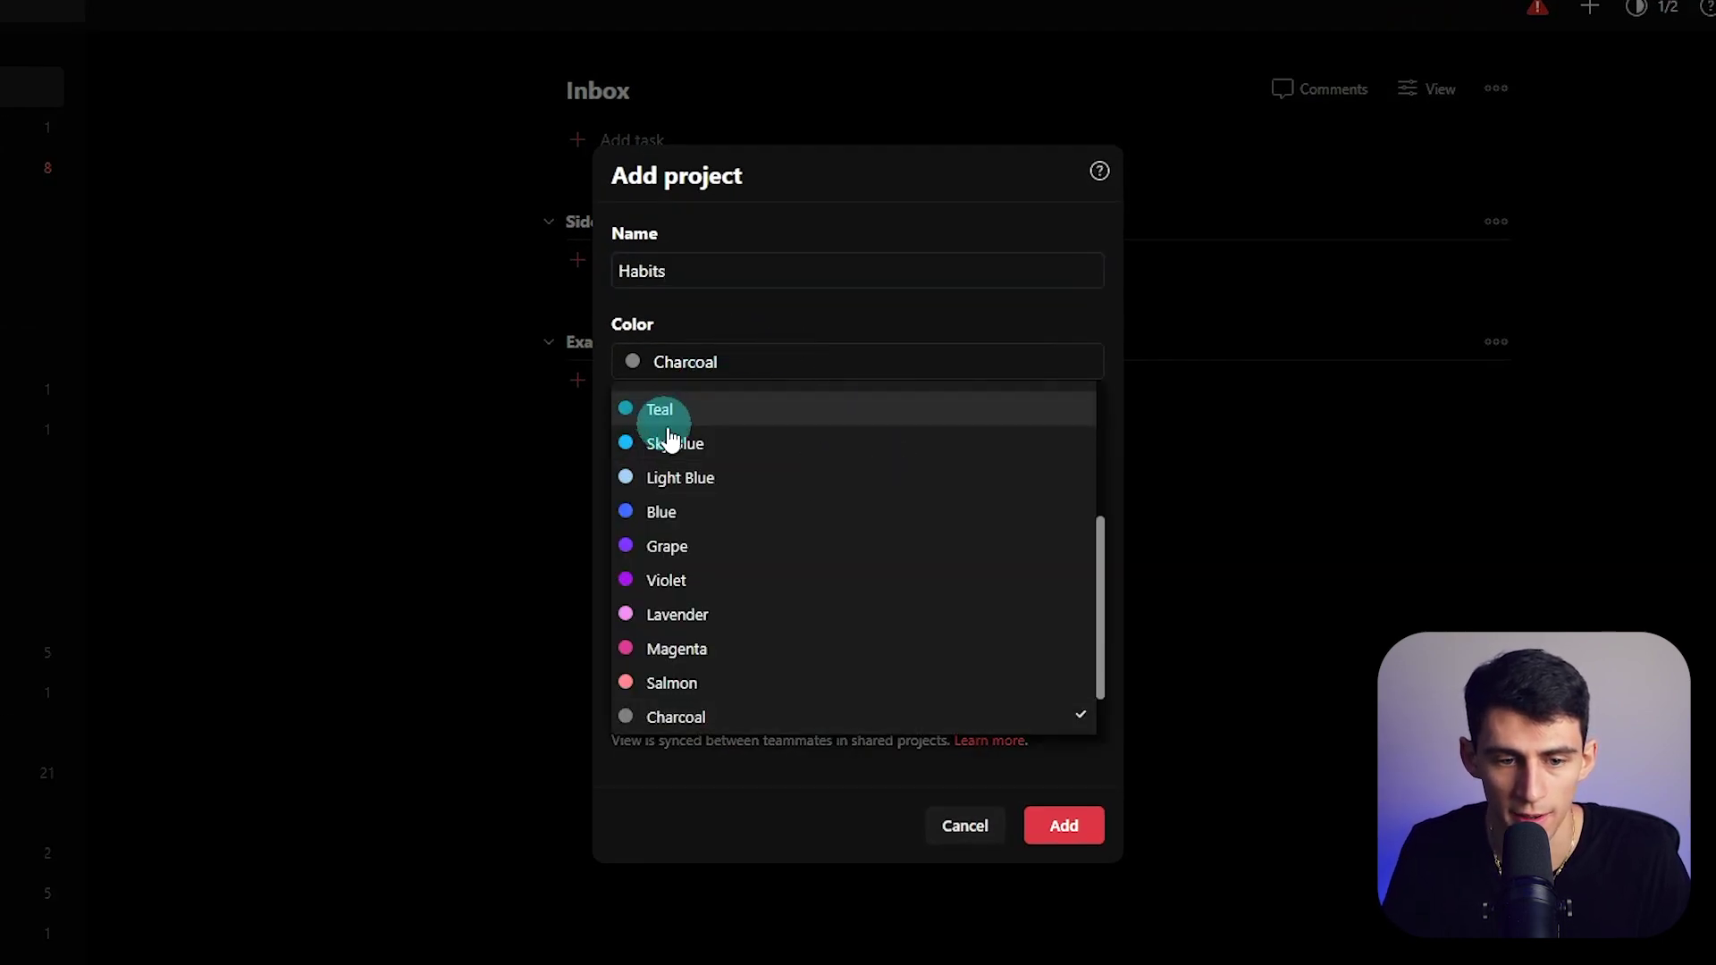
scroll(769, 605, up, 3)
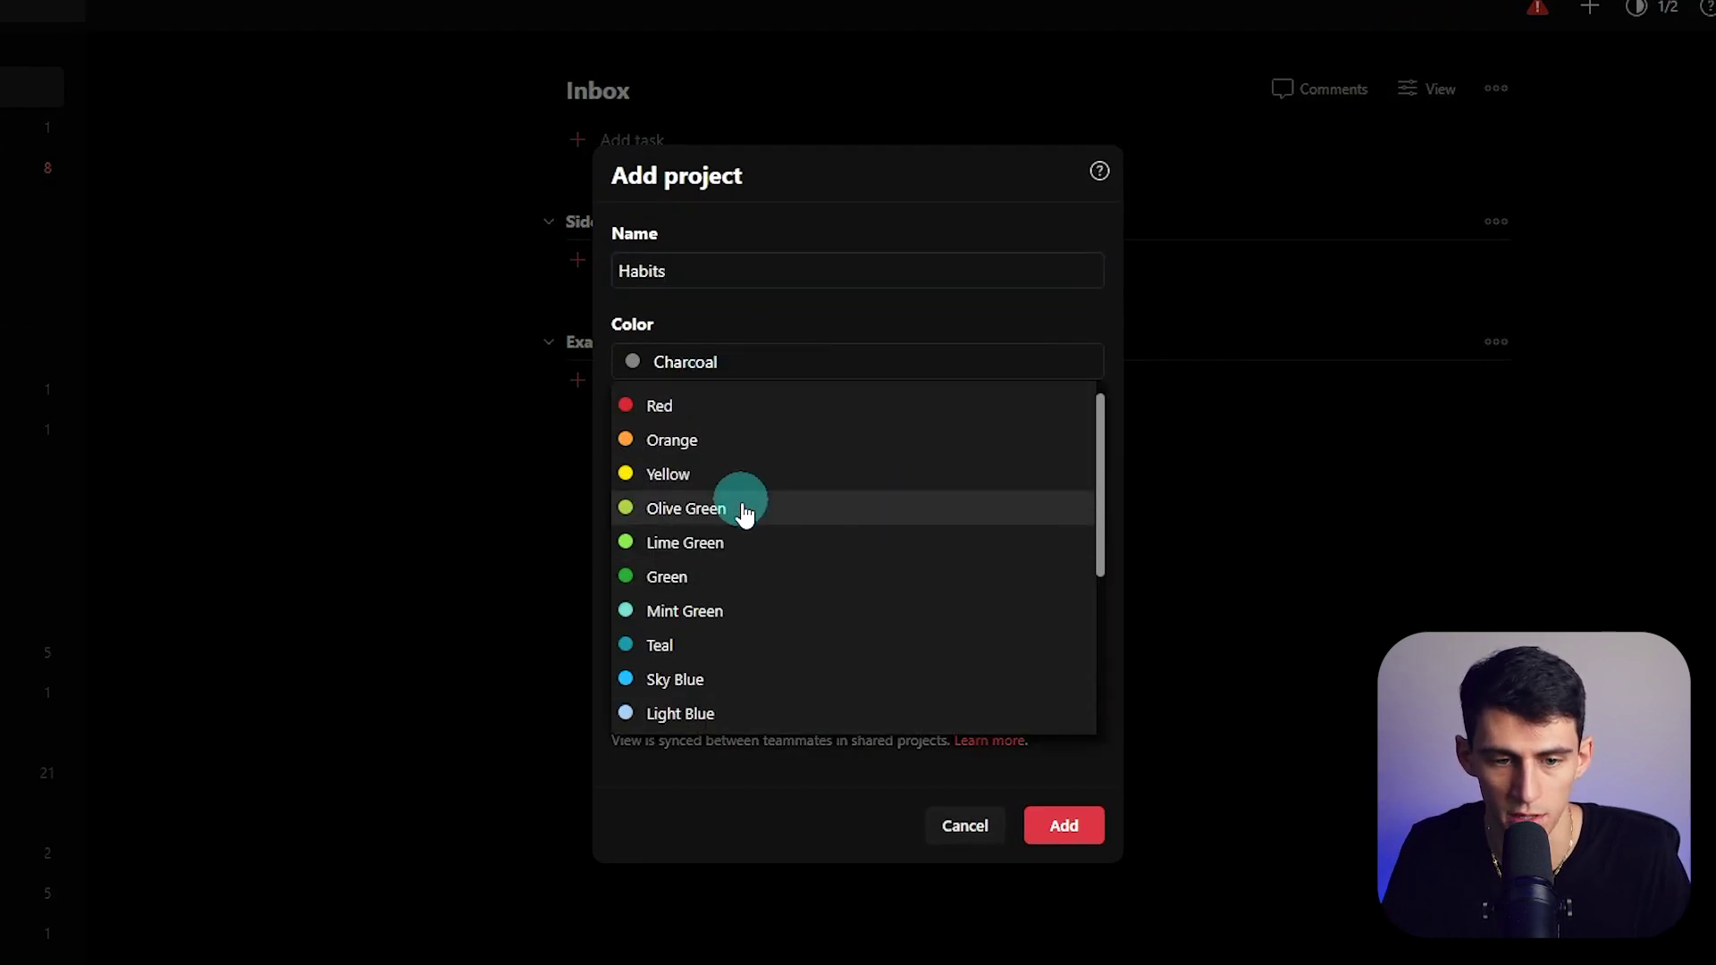
click(755, 540)
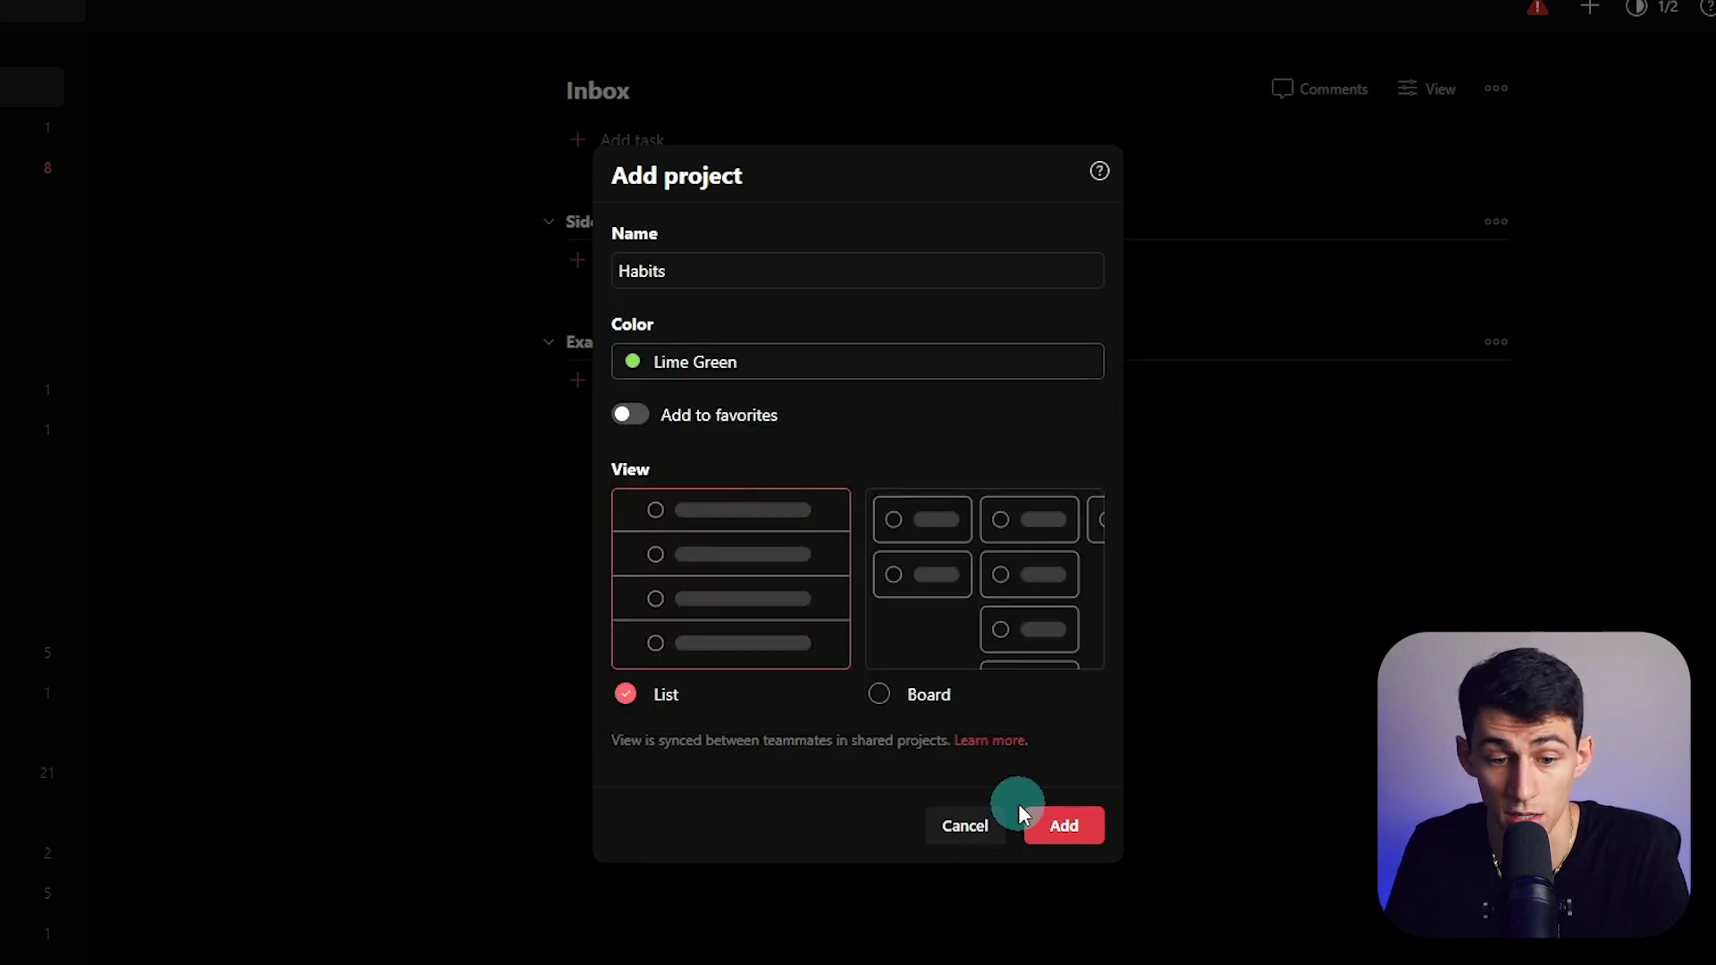
click(1043, 820)
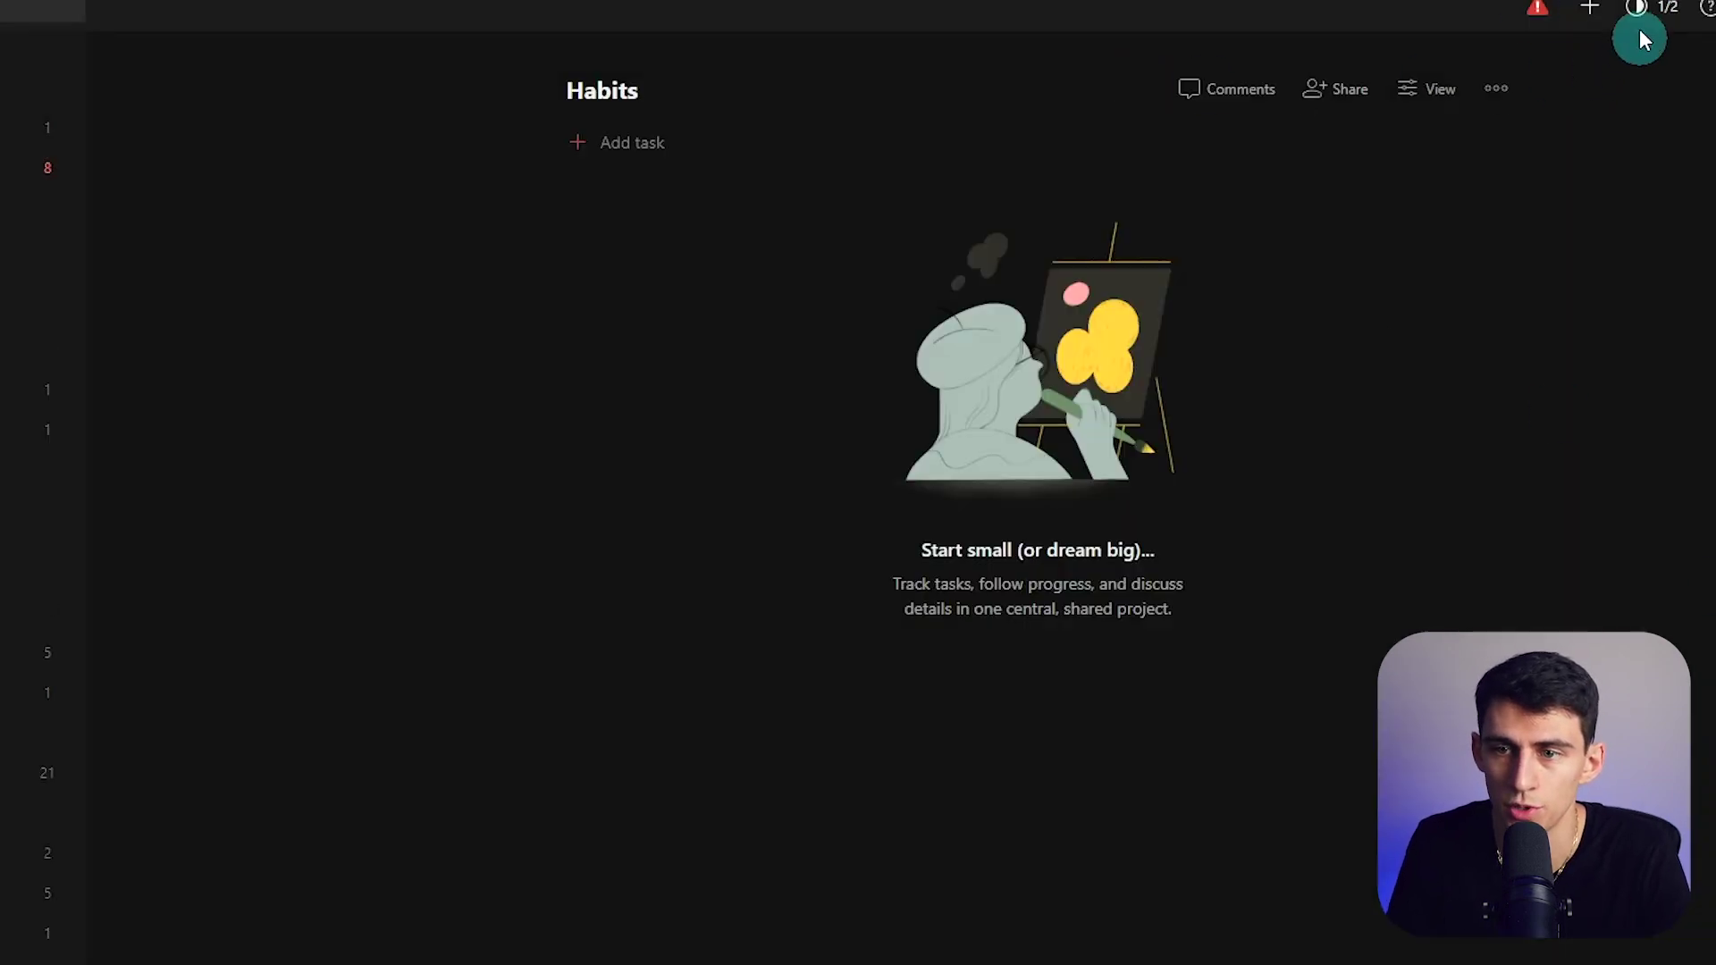
- Open the Integrations settings from the account menu and browse all integrations
click(1691, 14)
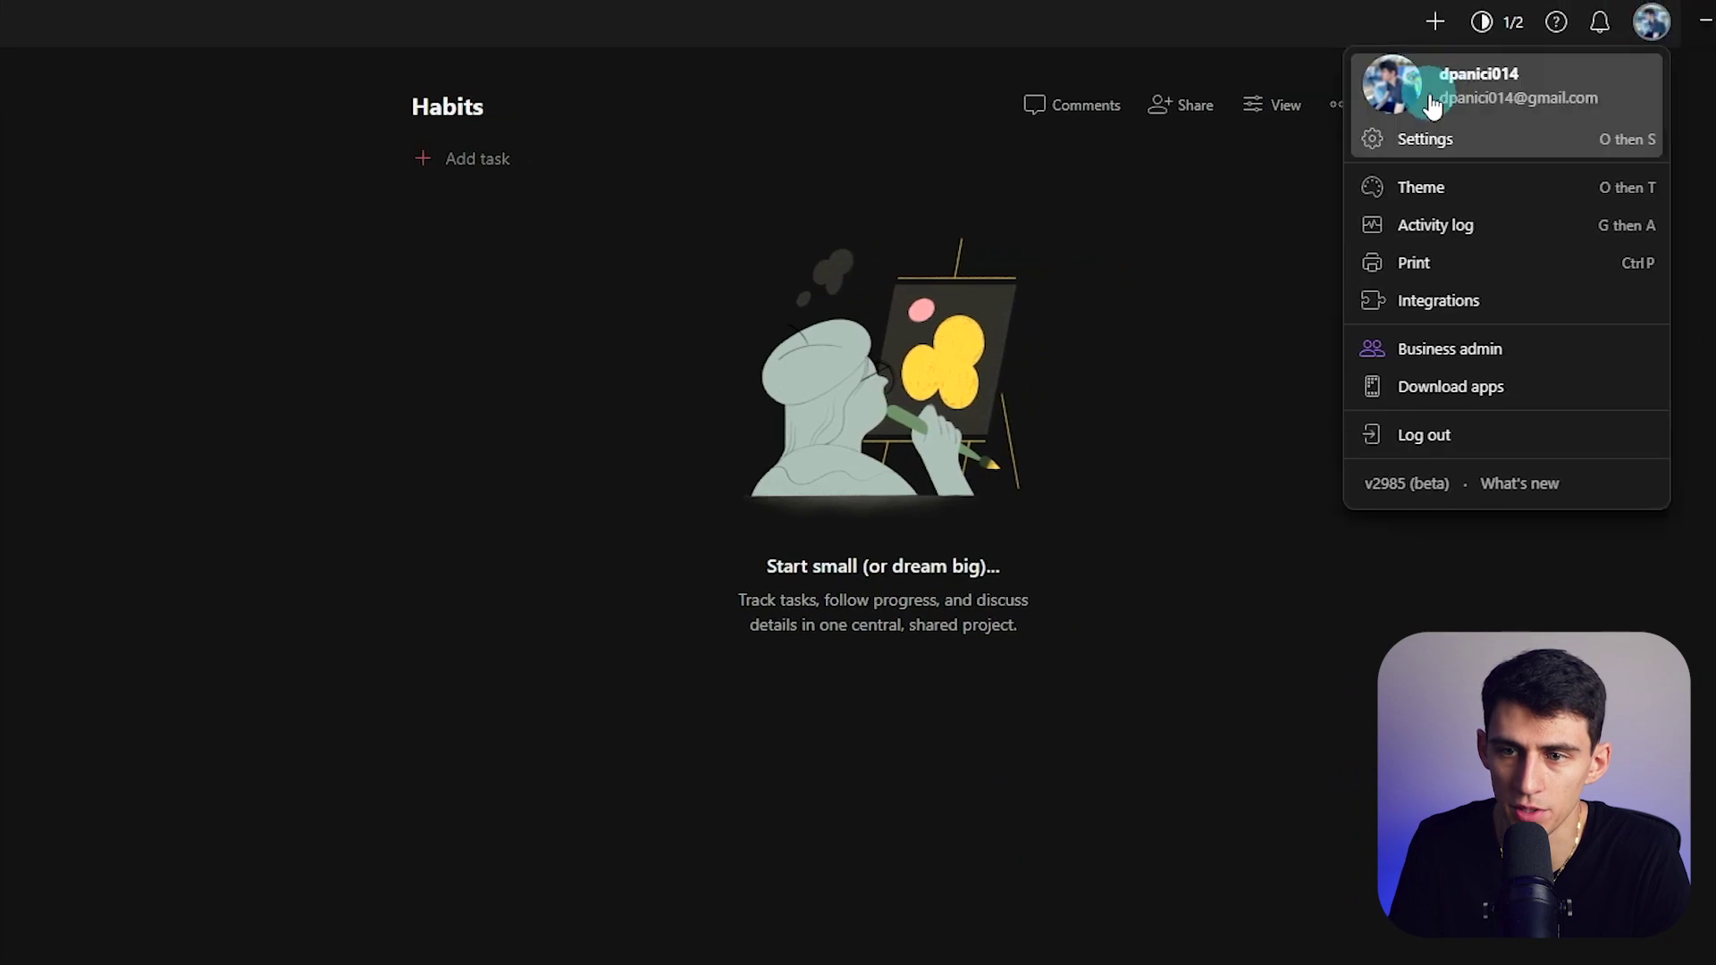
click(1438, 298)
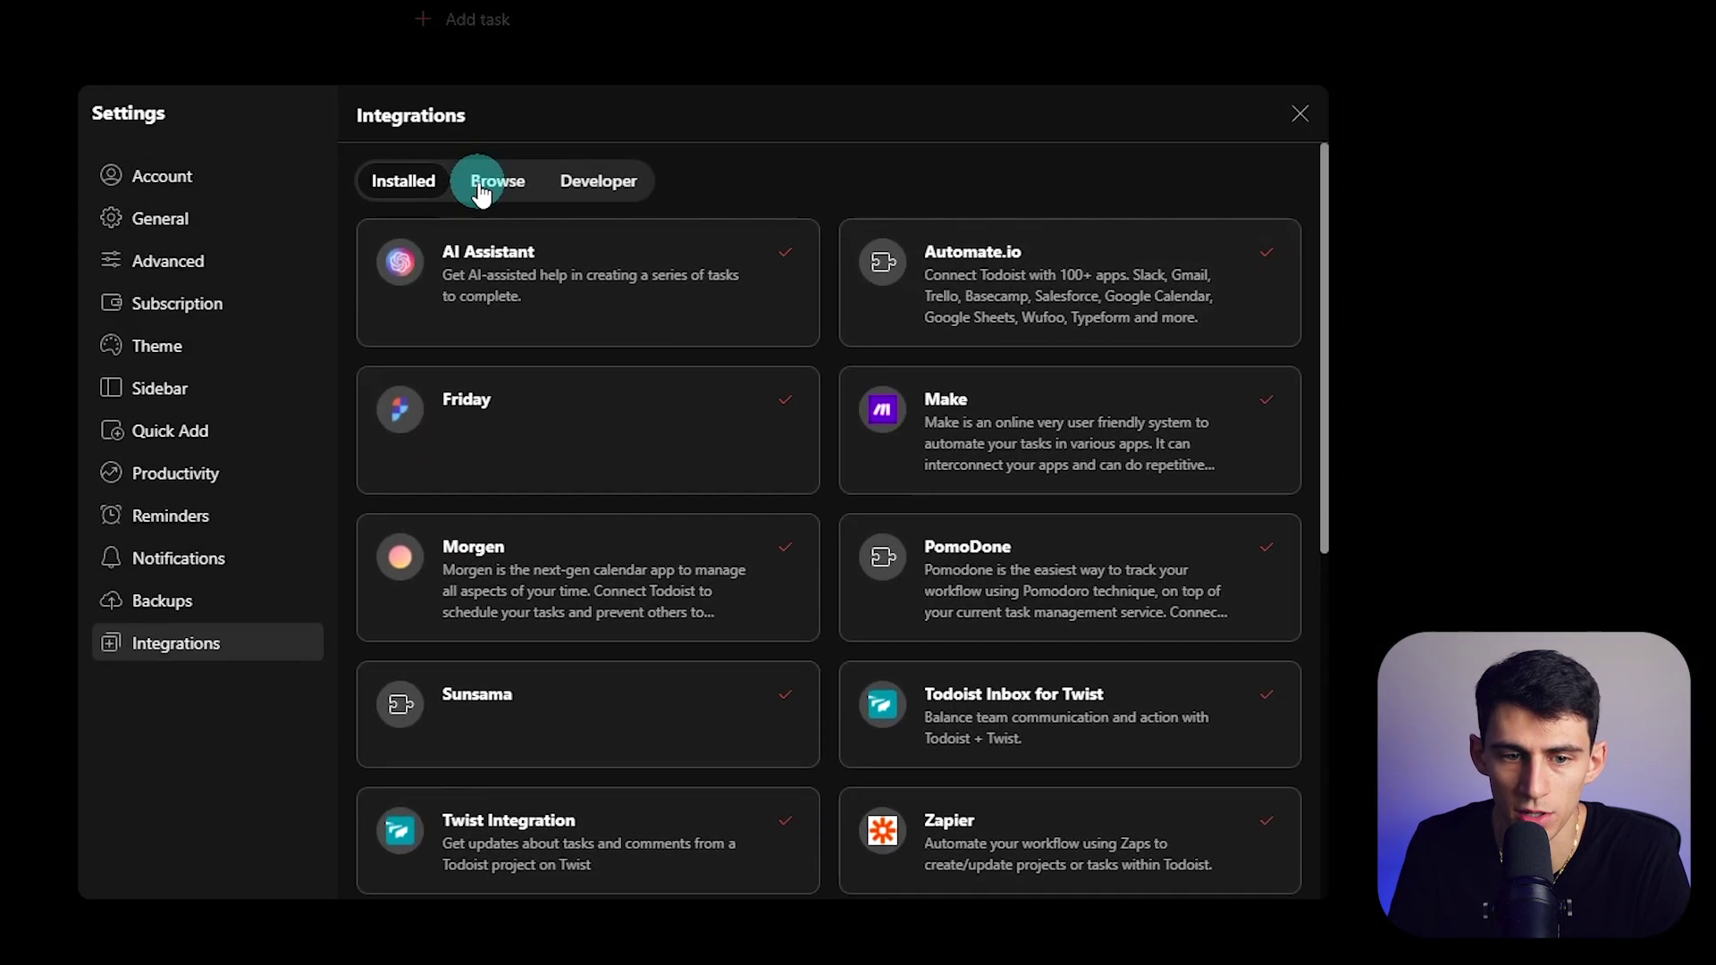
click(481, 187)
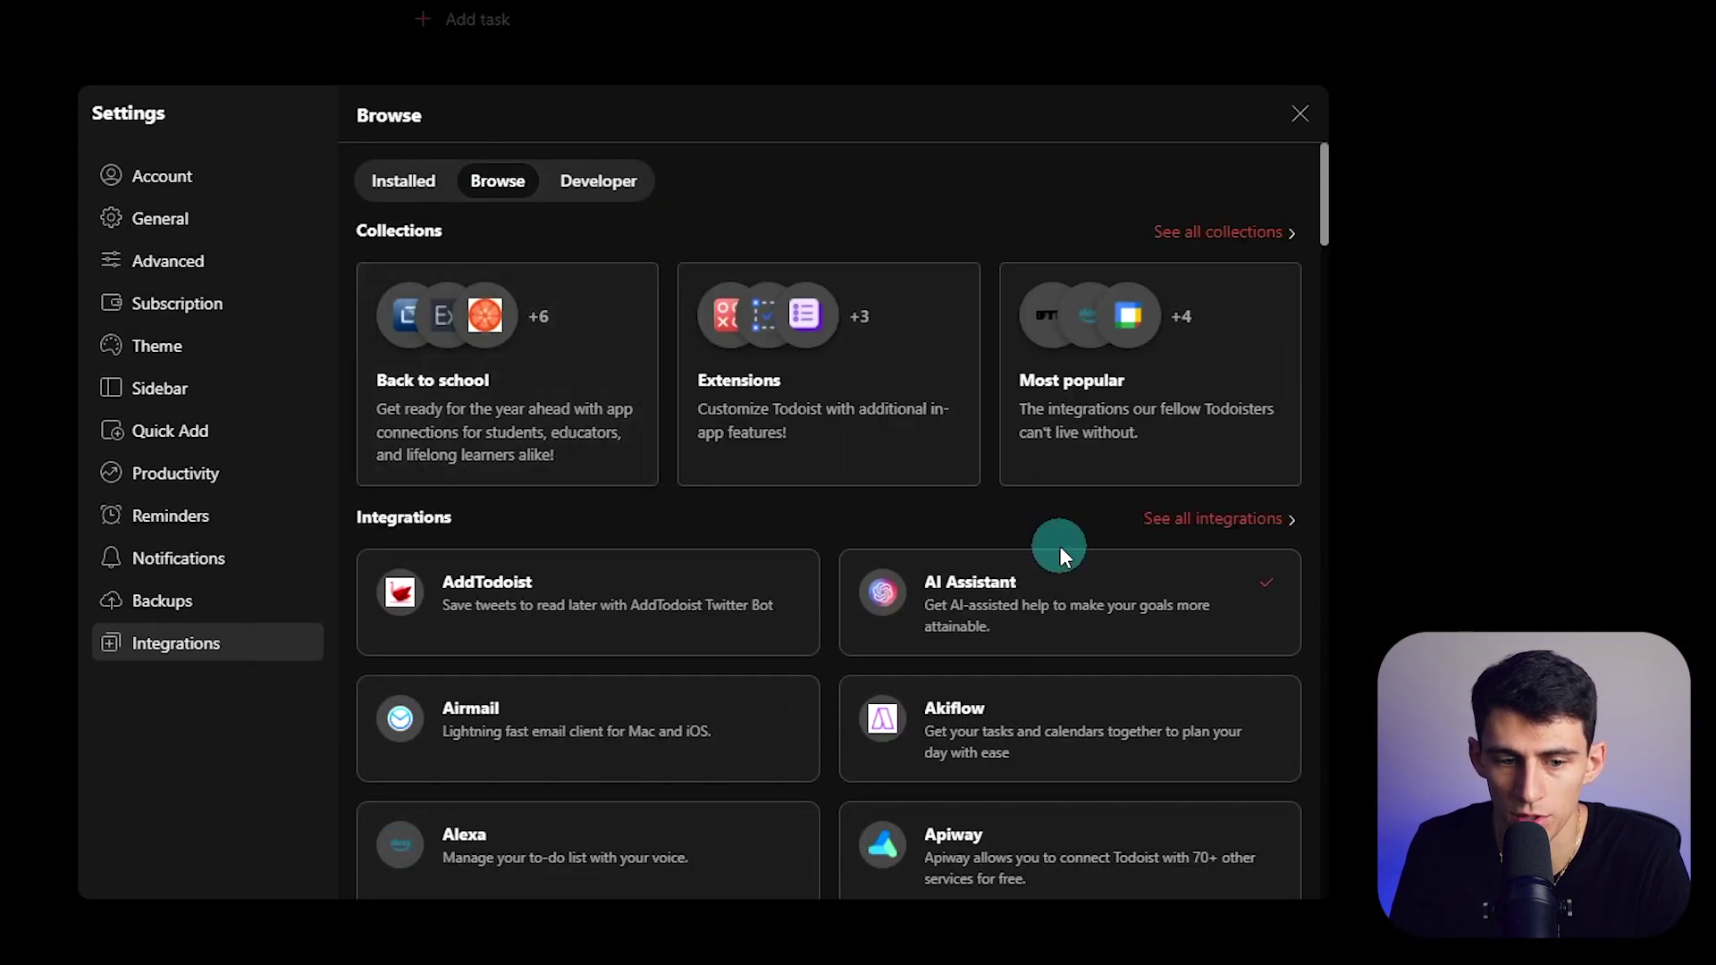
- Open the Habit Tracker integration's details and start adding it
scroll(642, 511, down, 4)
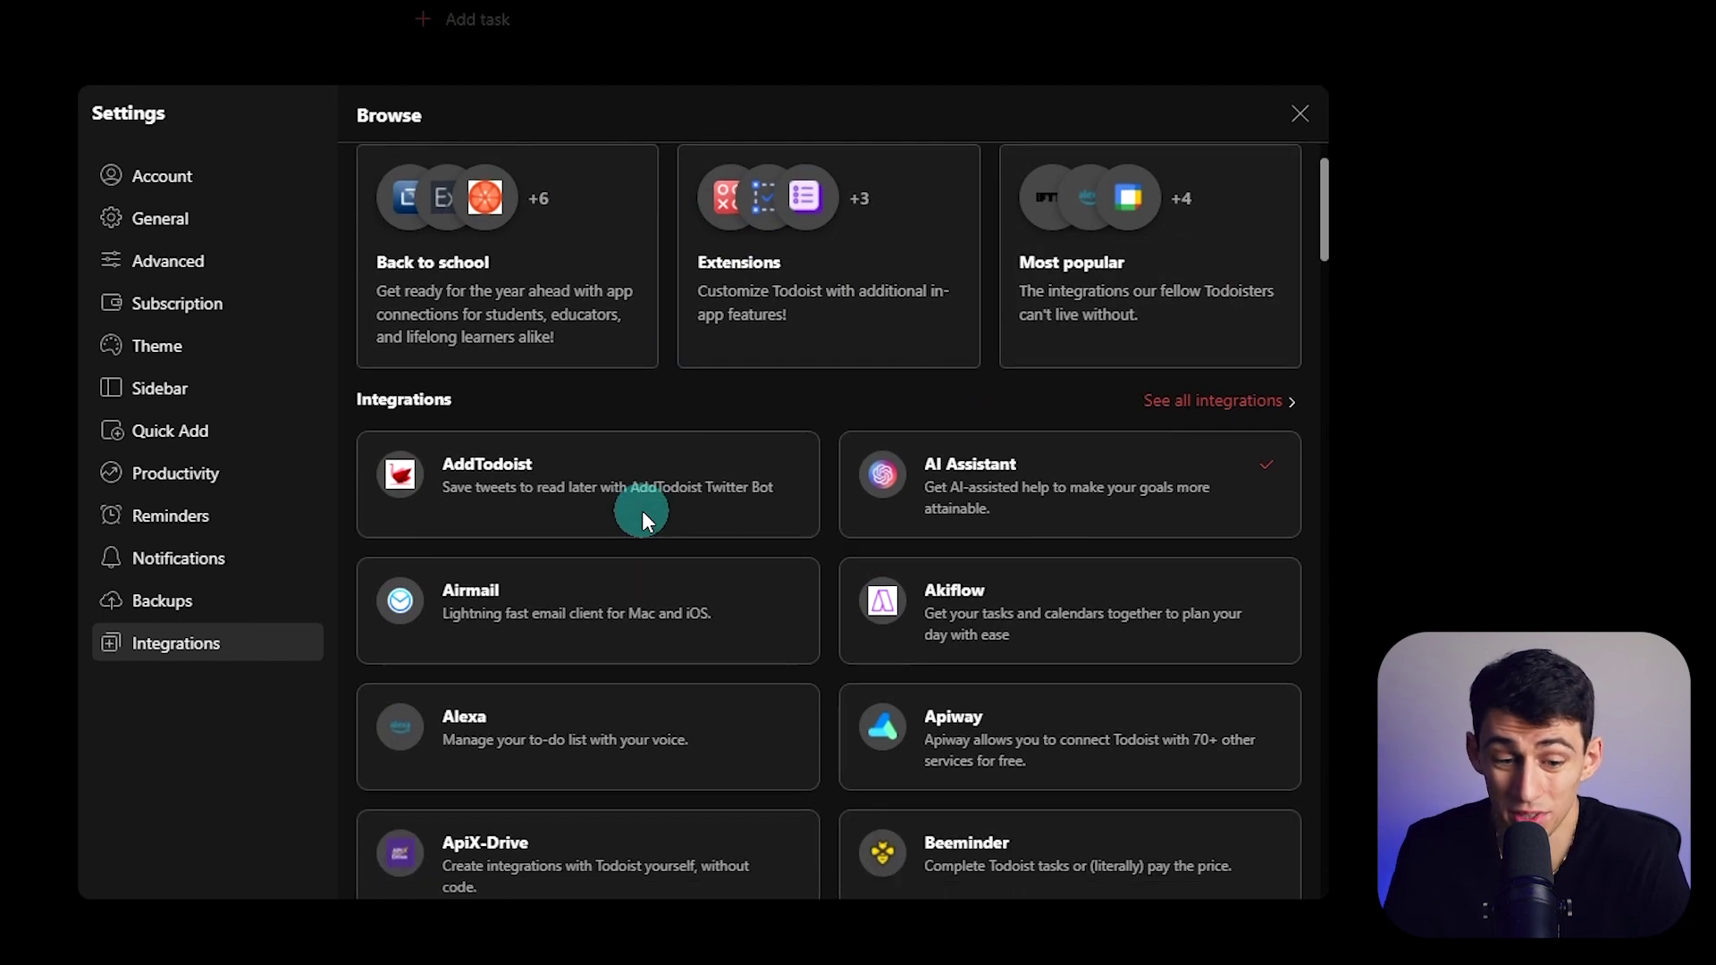
scroll(657, 536, down, 10)
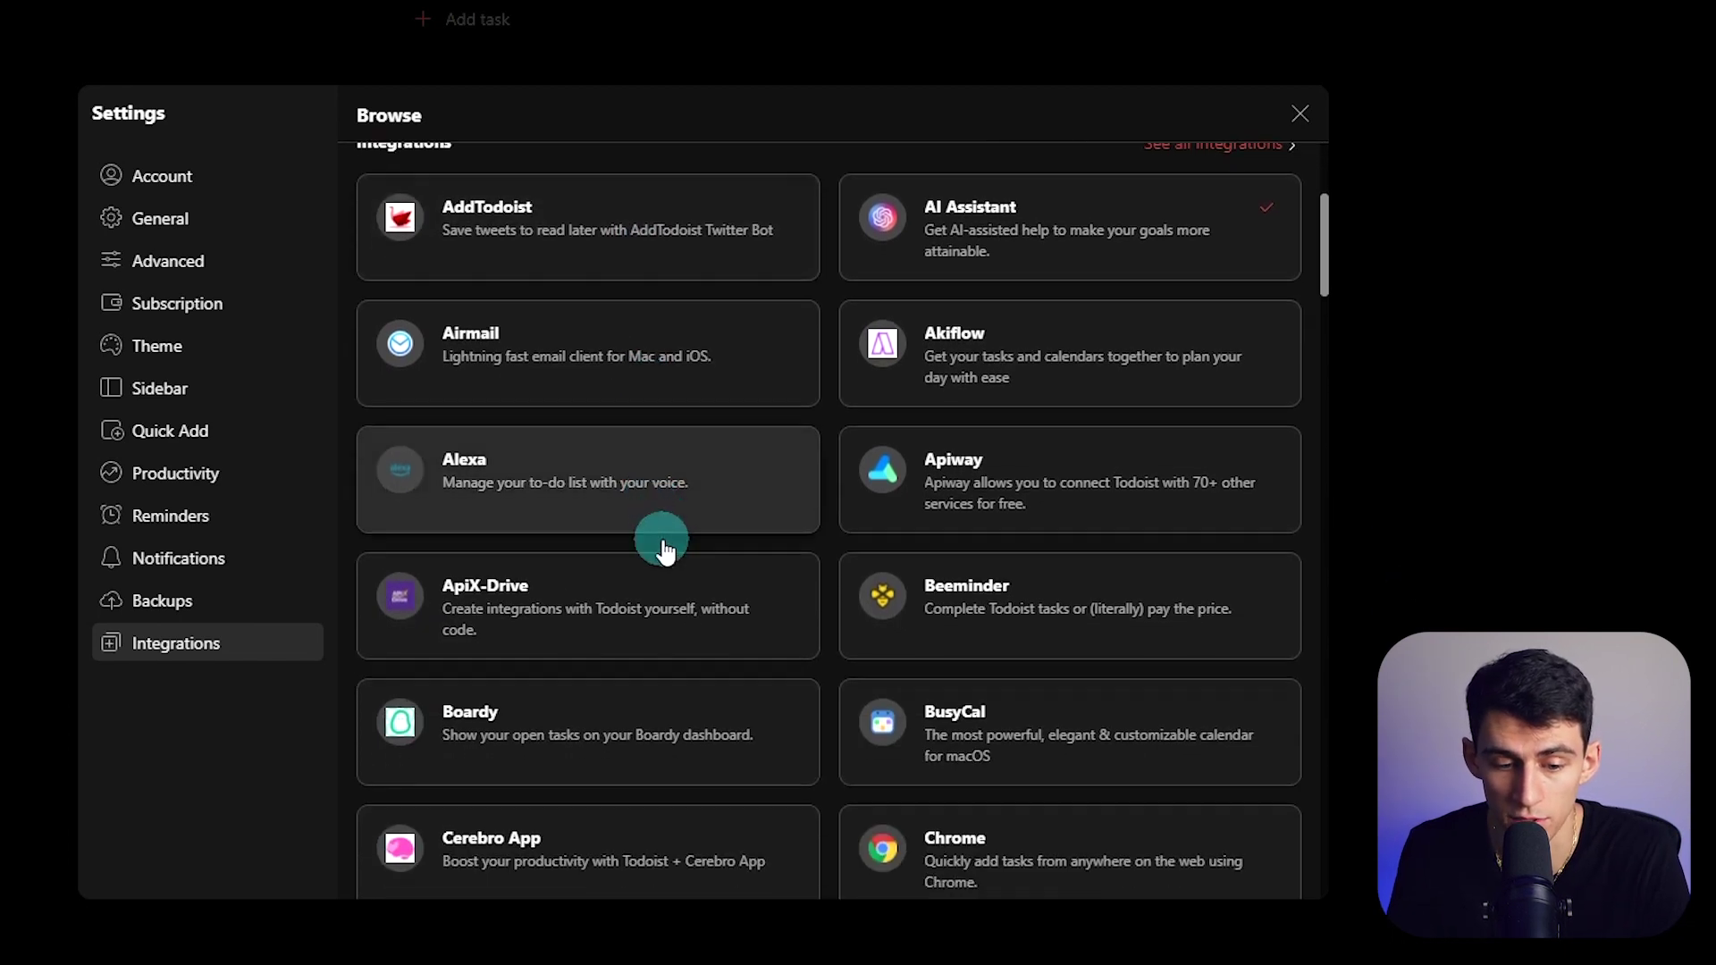
scroll(923, 615, down, 4)
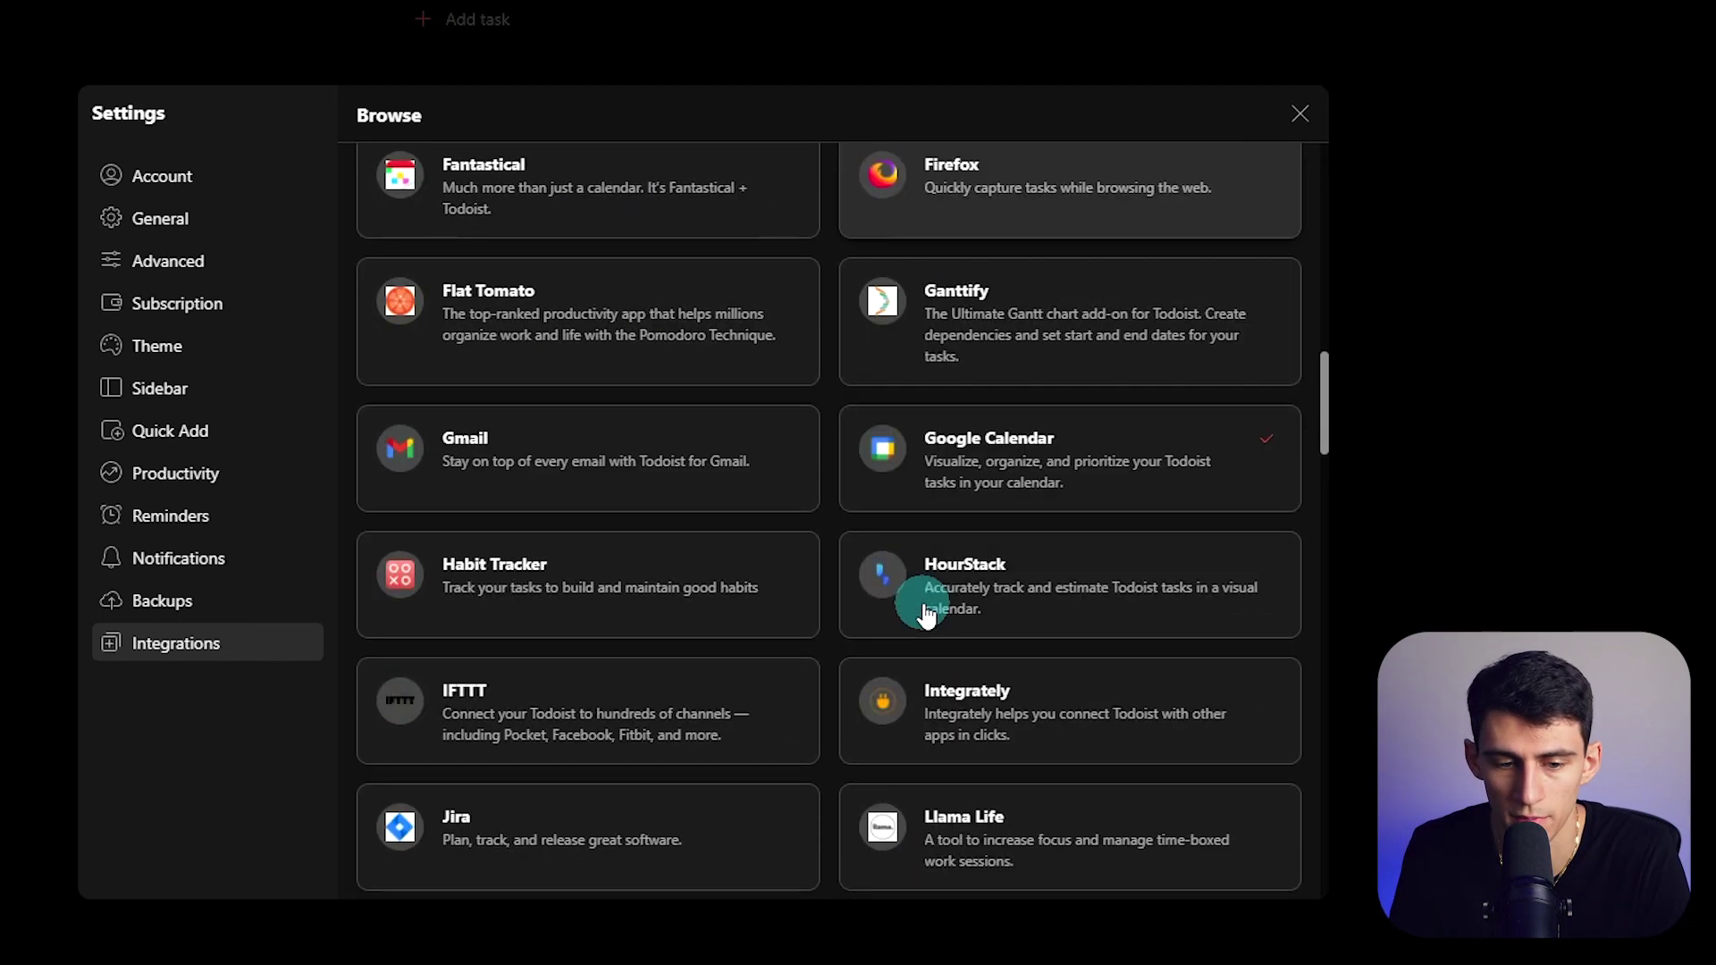
click(613, 602)
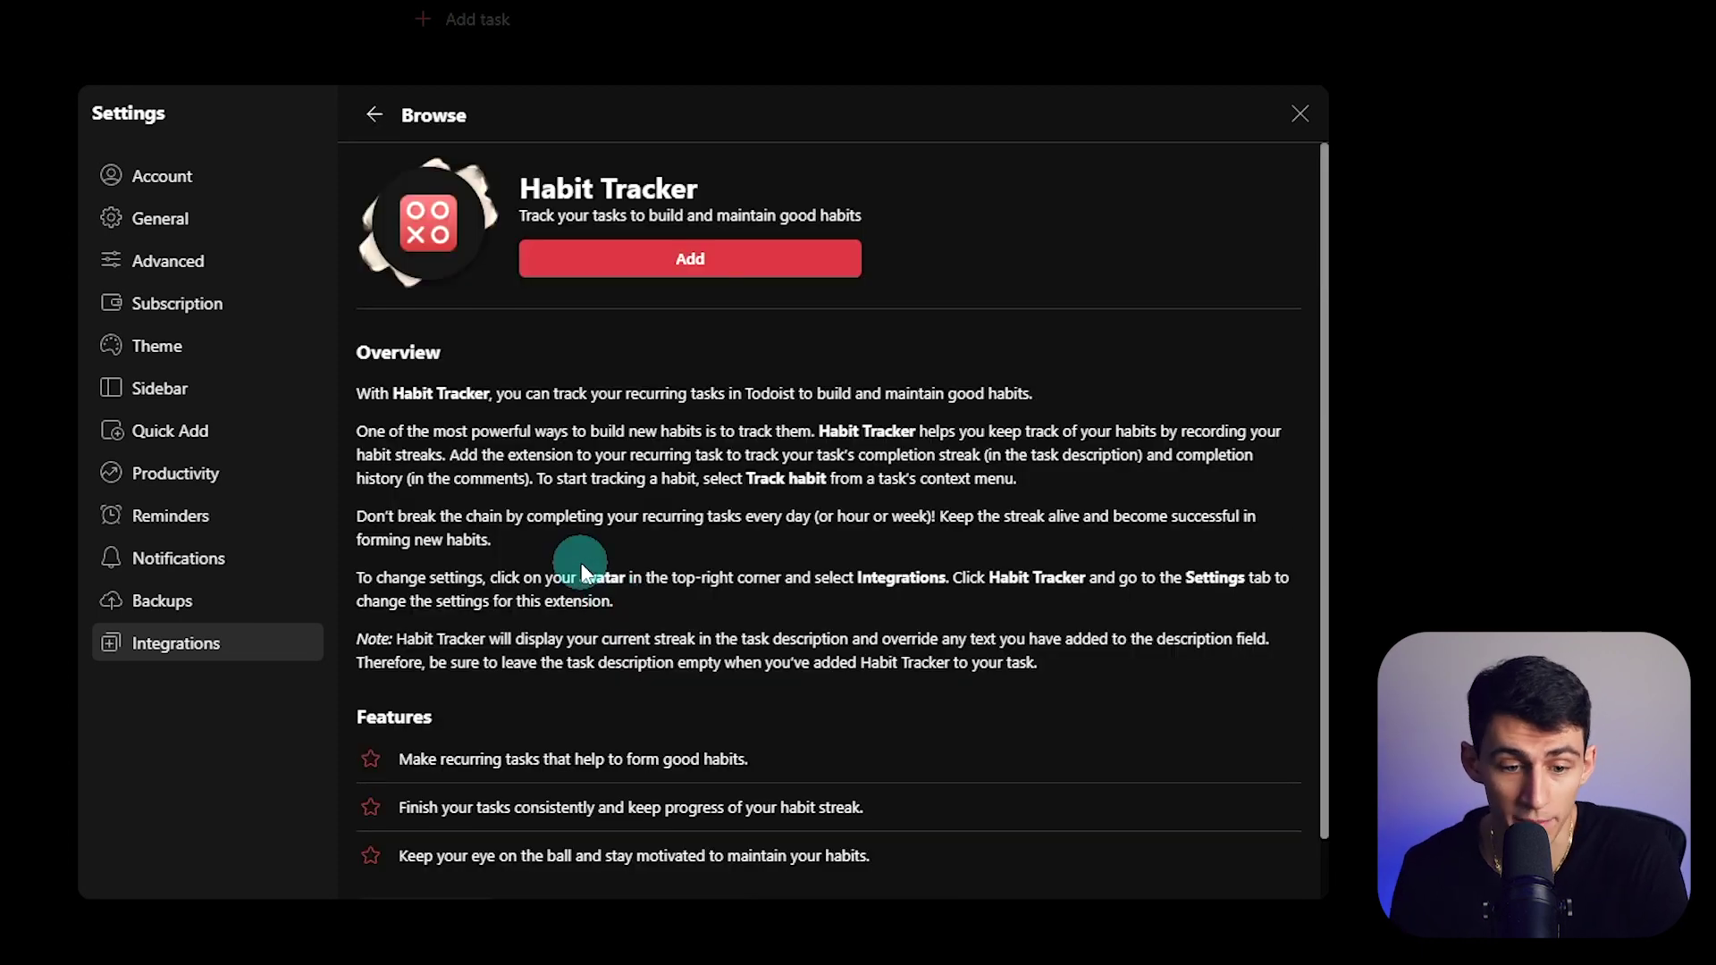
click(597, 266)
- Confirm installing Habit Tracker and grant its permissions in the browser window
click(983, 215)
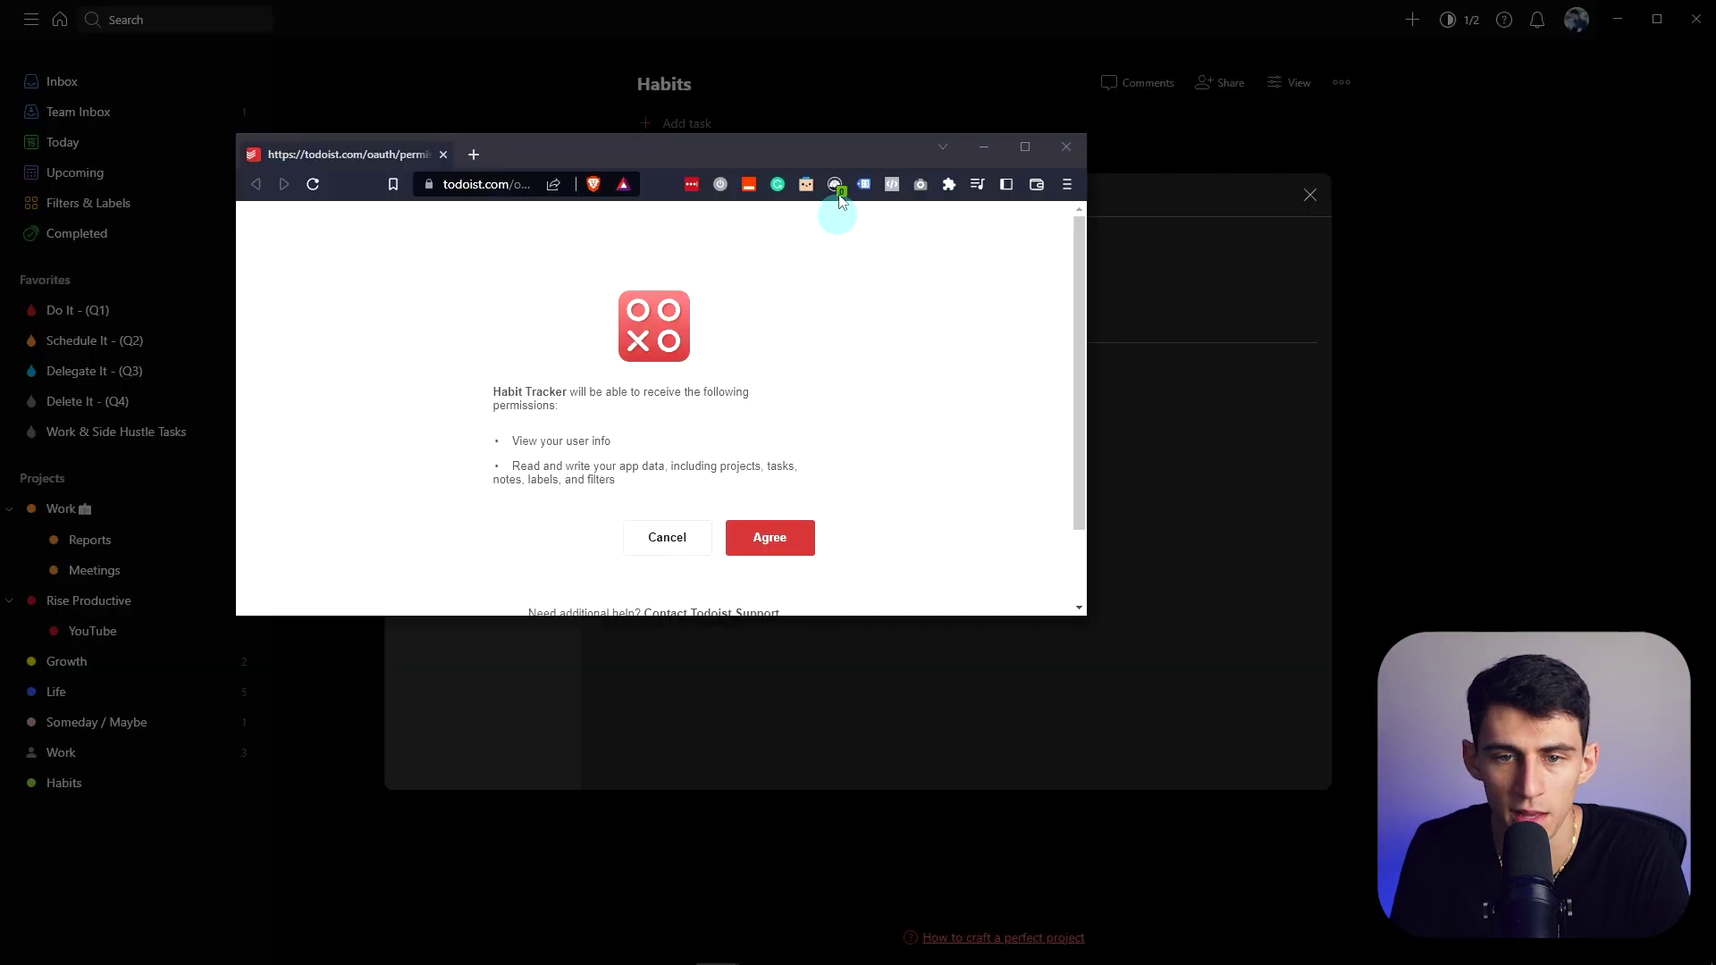
click(1024, 146)
click(982, 394)
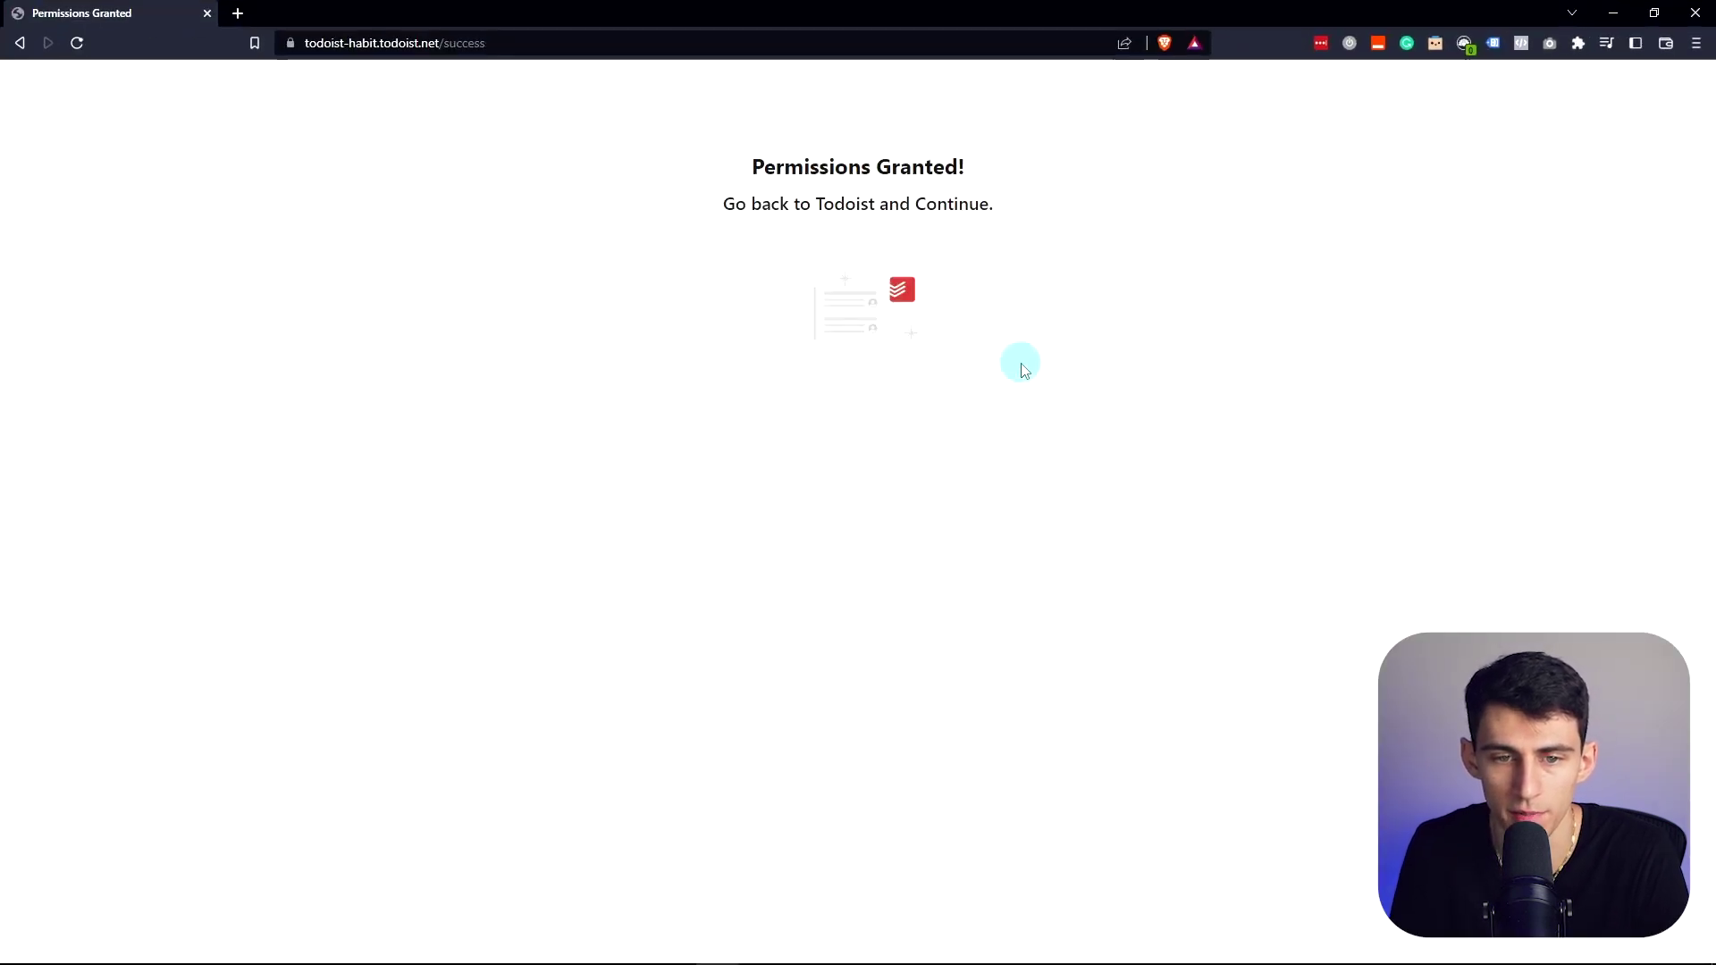
click(1696, 12)
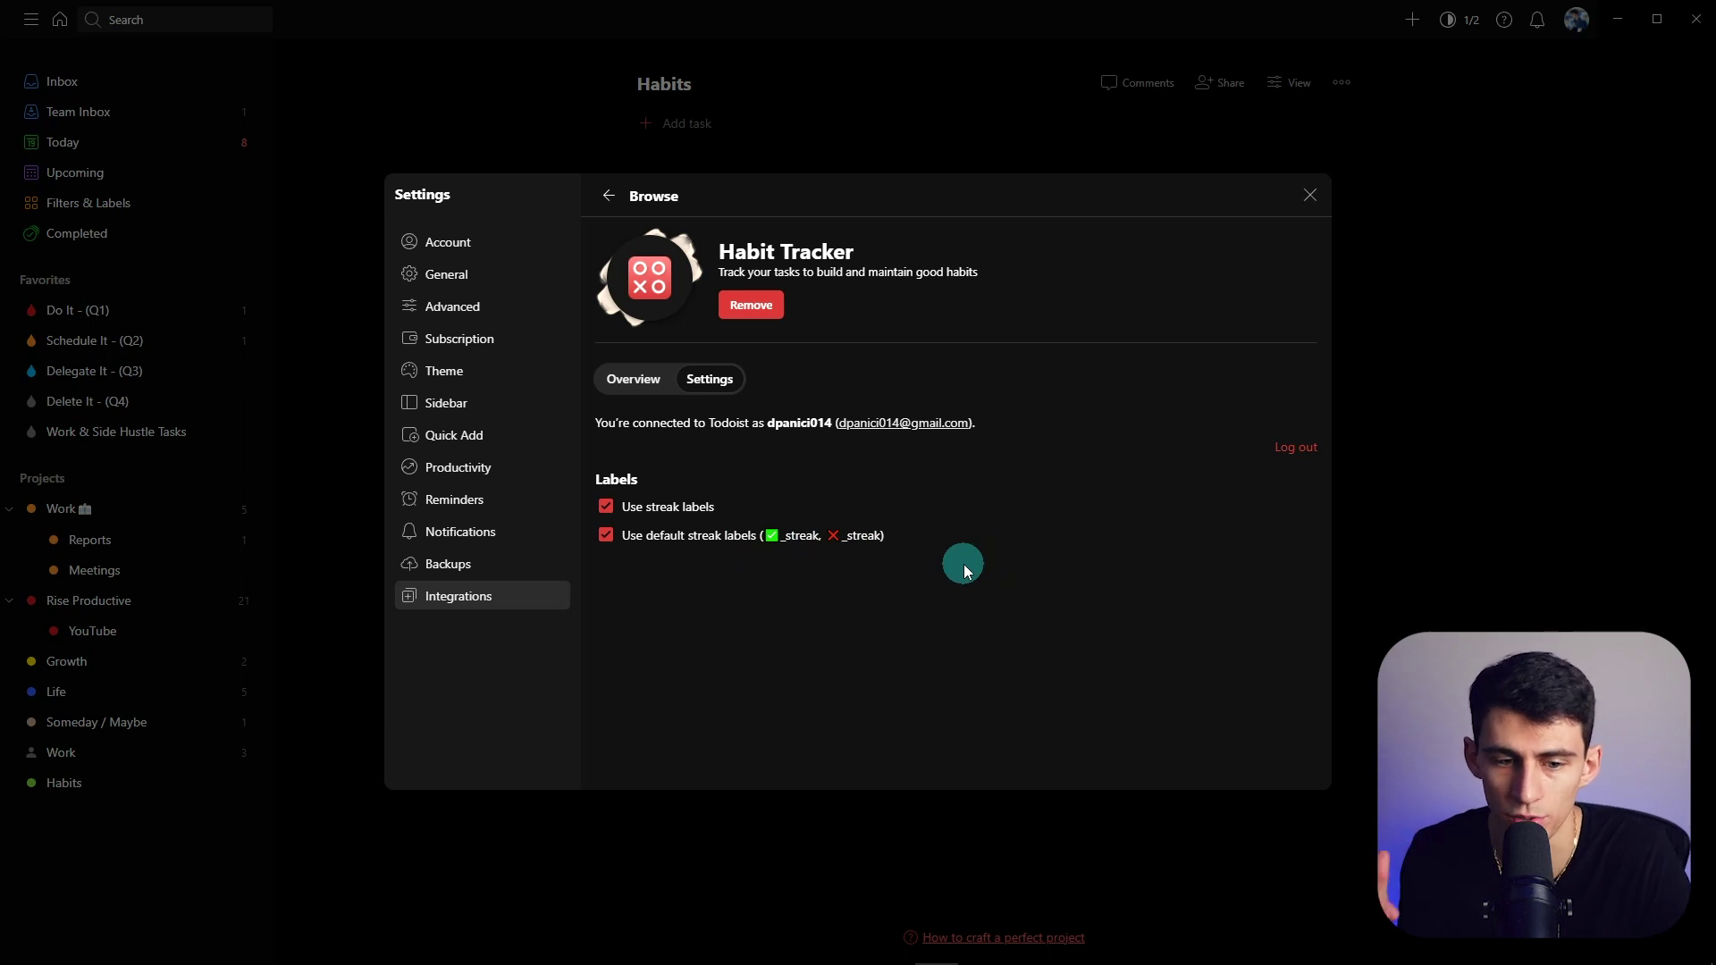
- Turn off Use default streak labels and close Settings to return to Habits
click(744, 538)
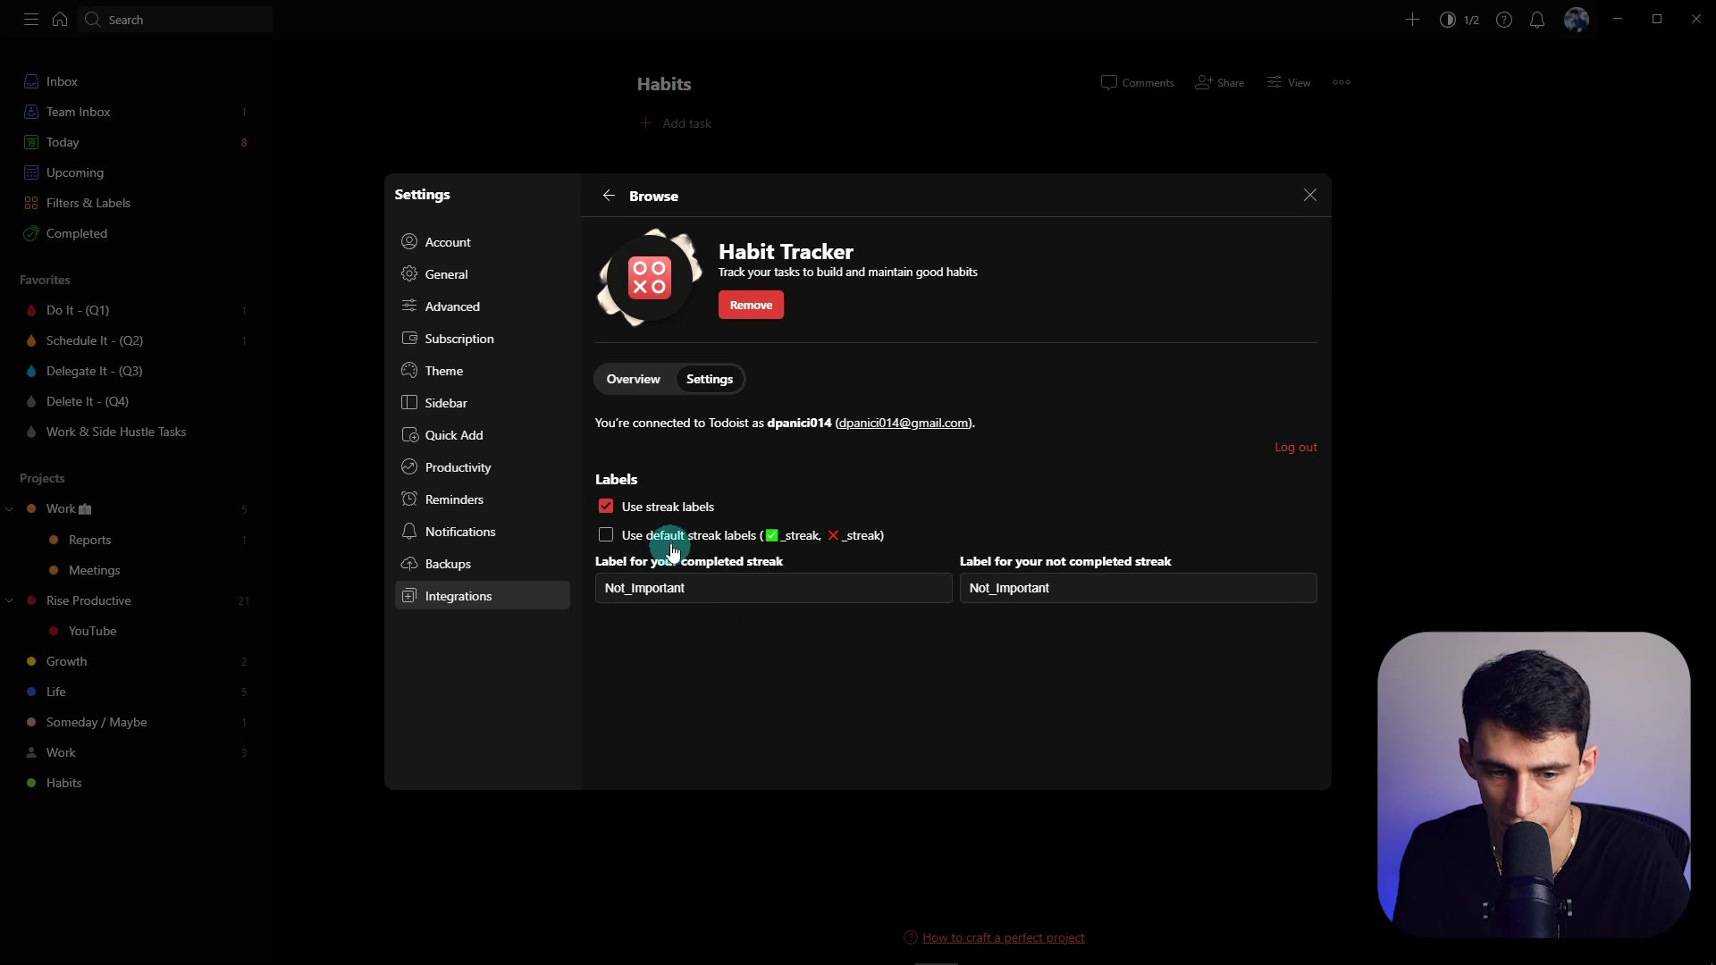
click(672, 542)
click(730, 535)
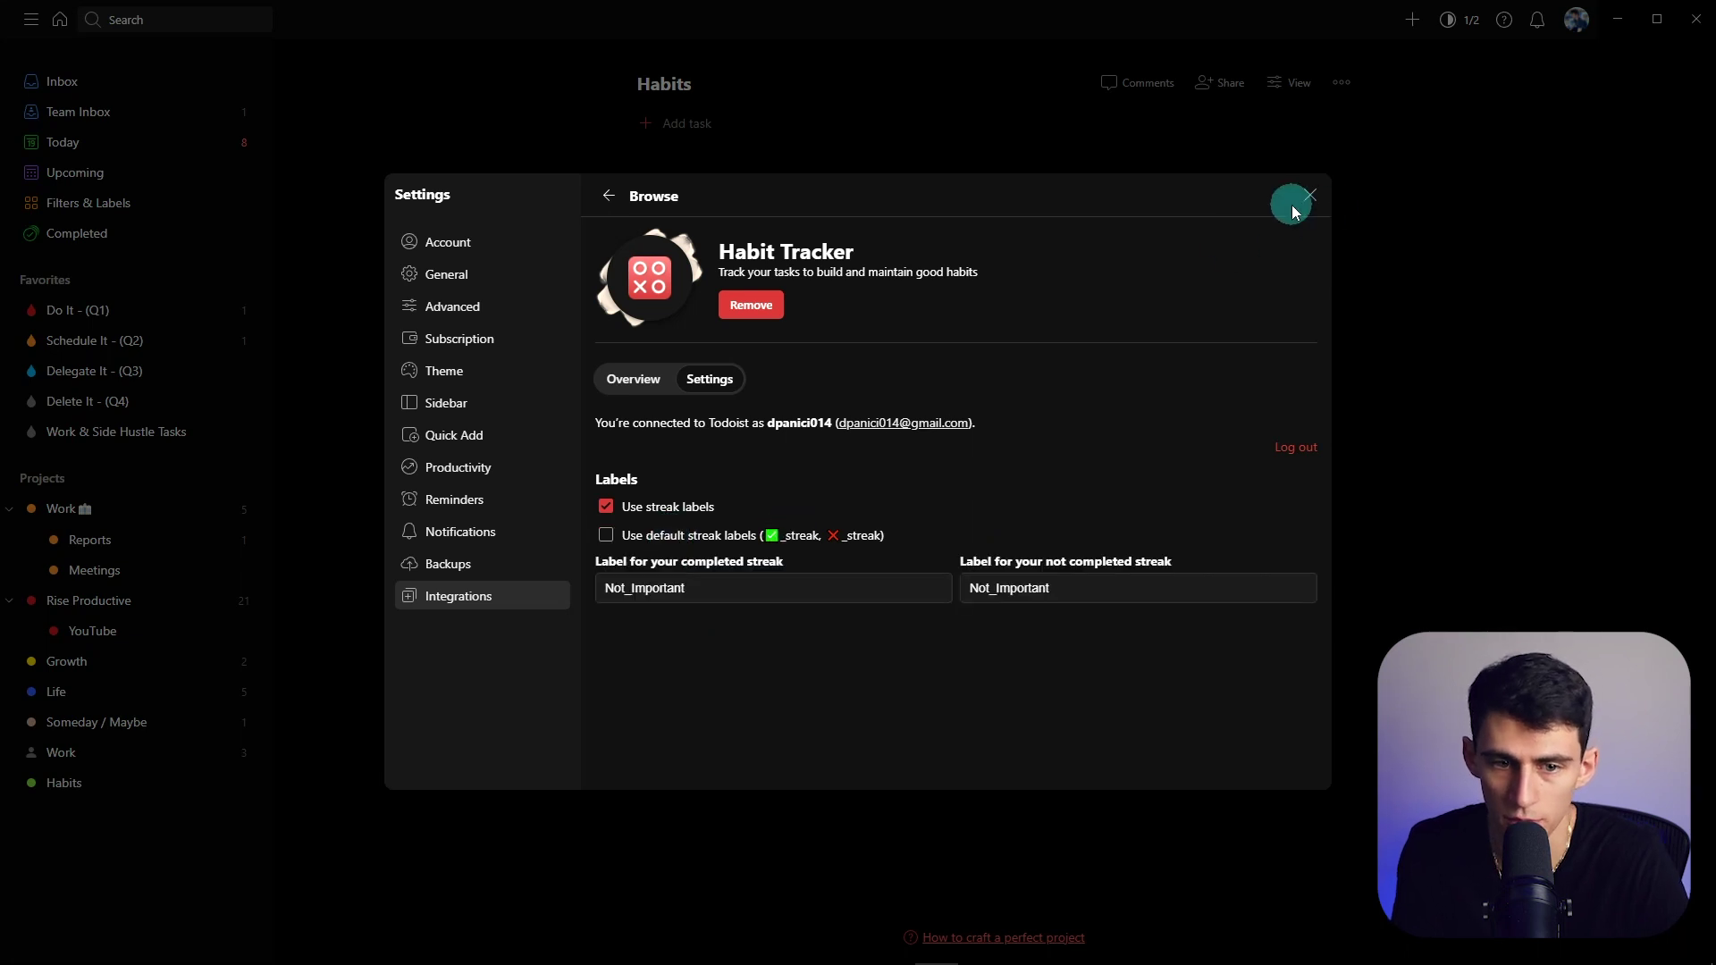
click(1312, 197)
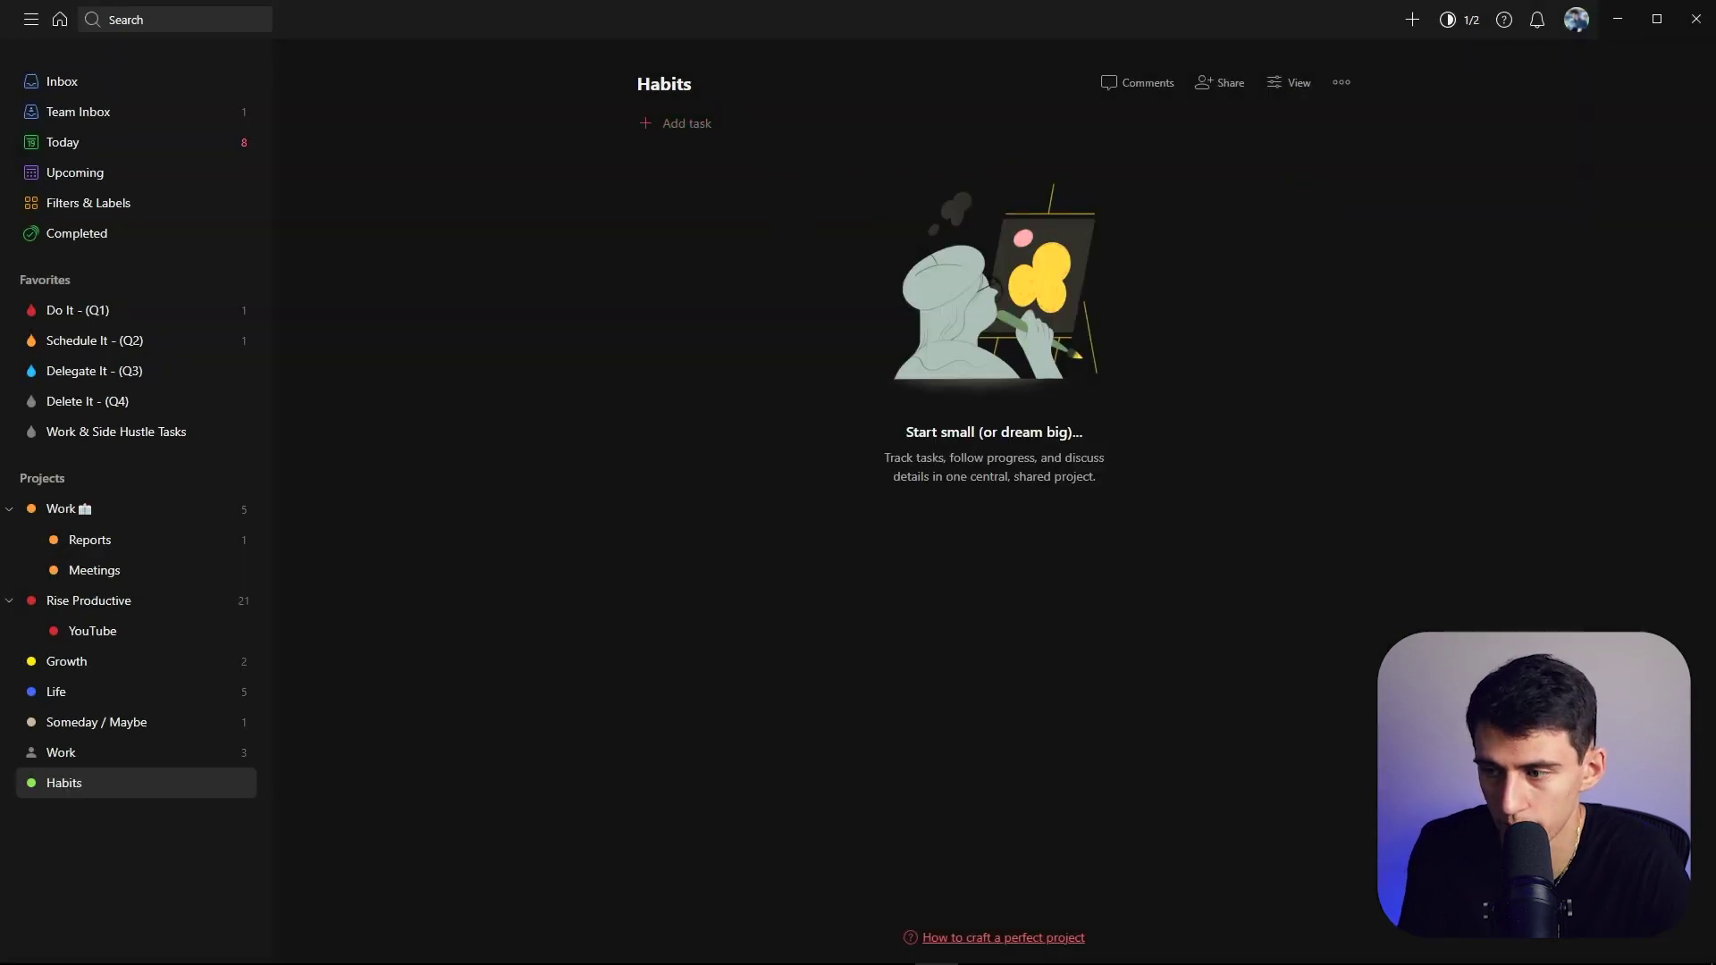
- Add a Meditate task to Habits that repeats every day
click(686, 123)
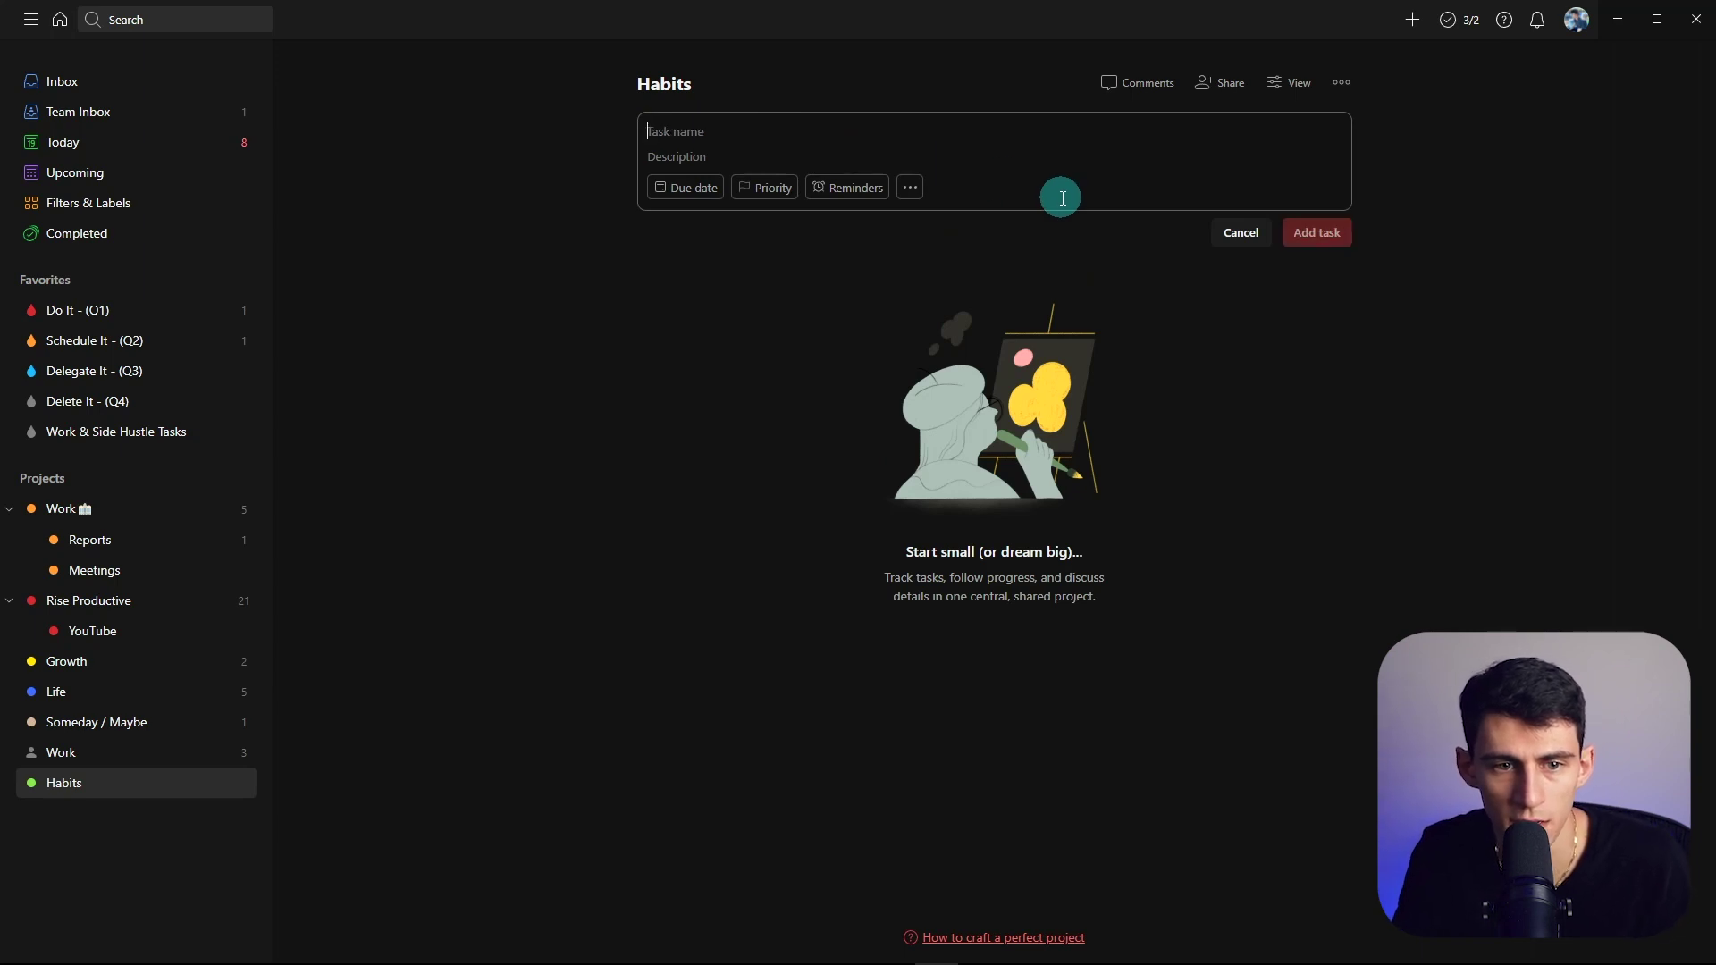
text(Meditate)
key(Return)
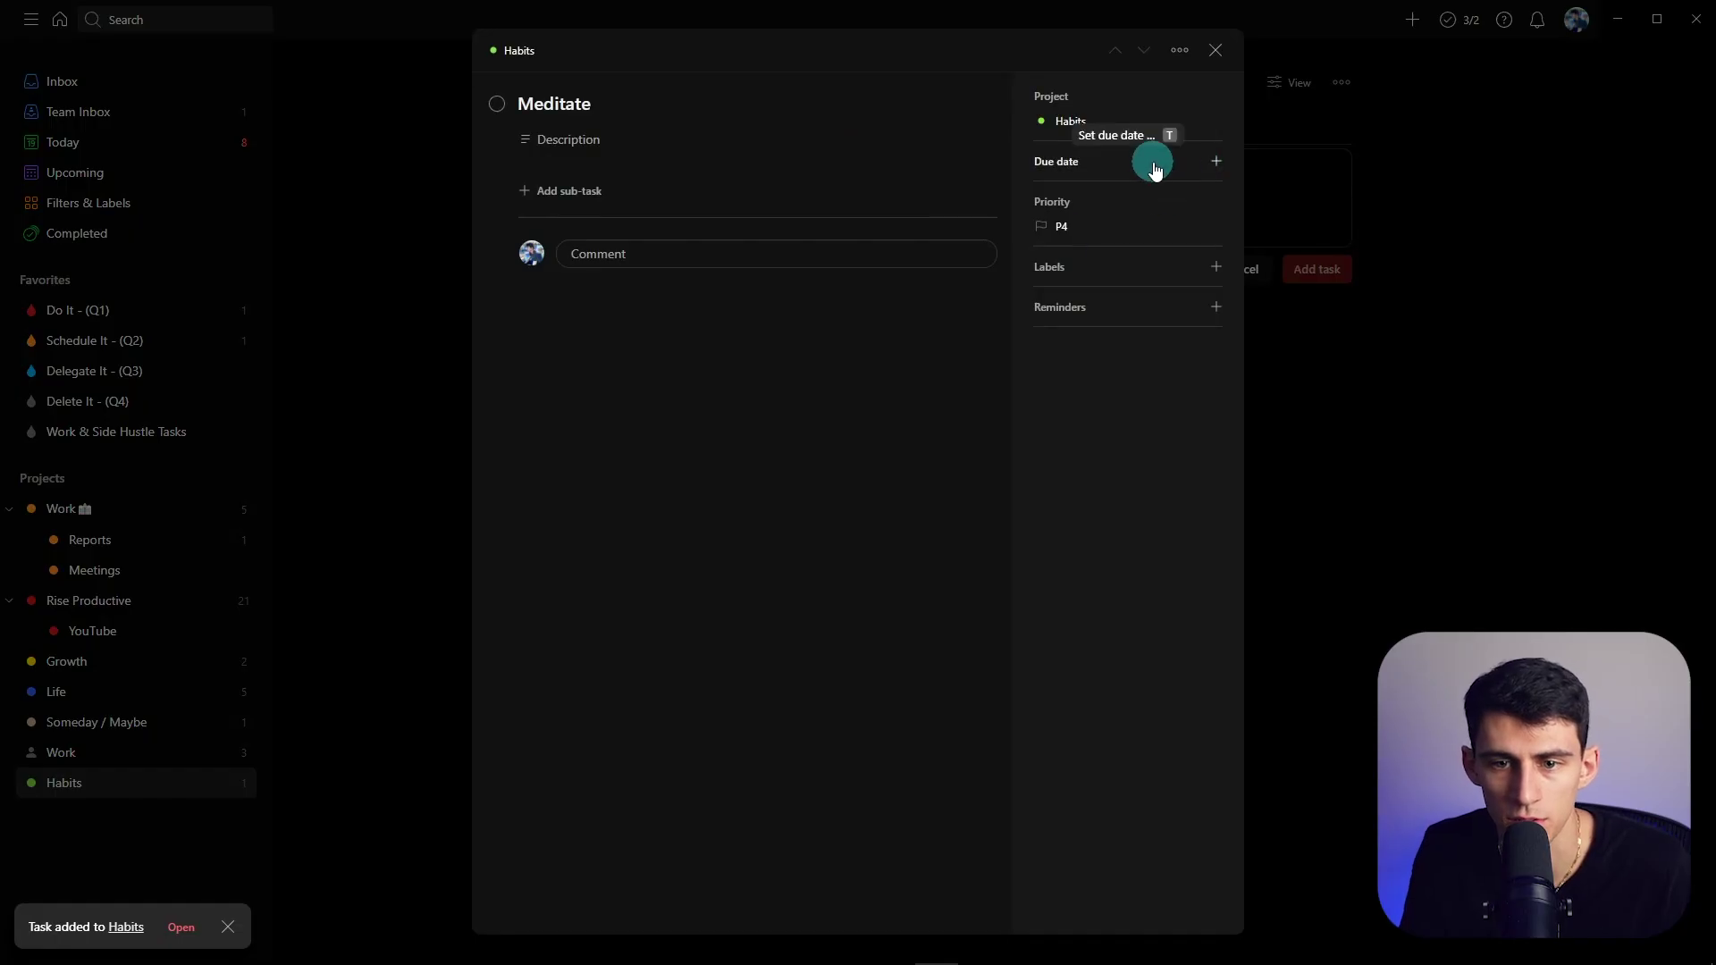
click(1154, 170)
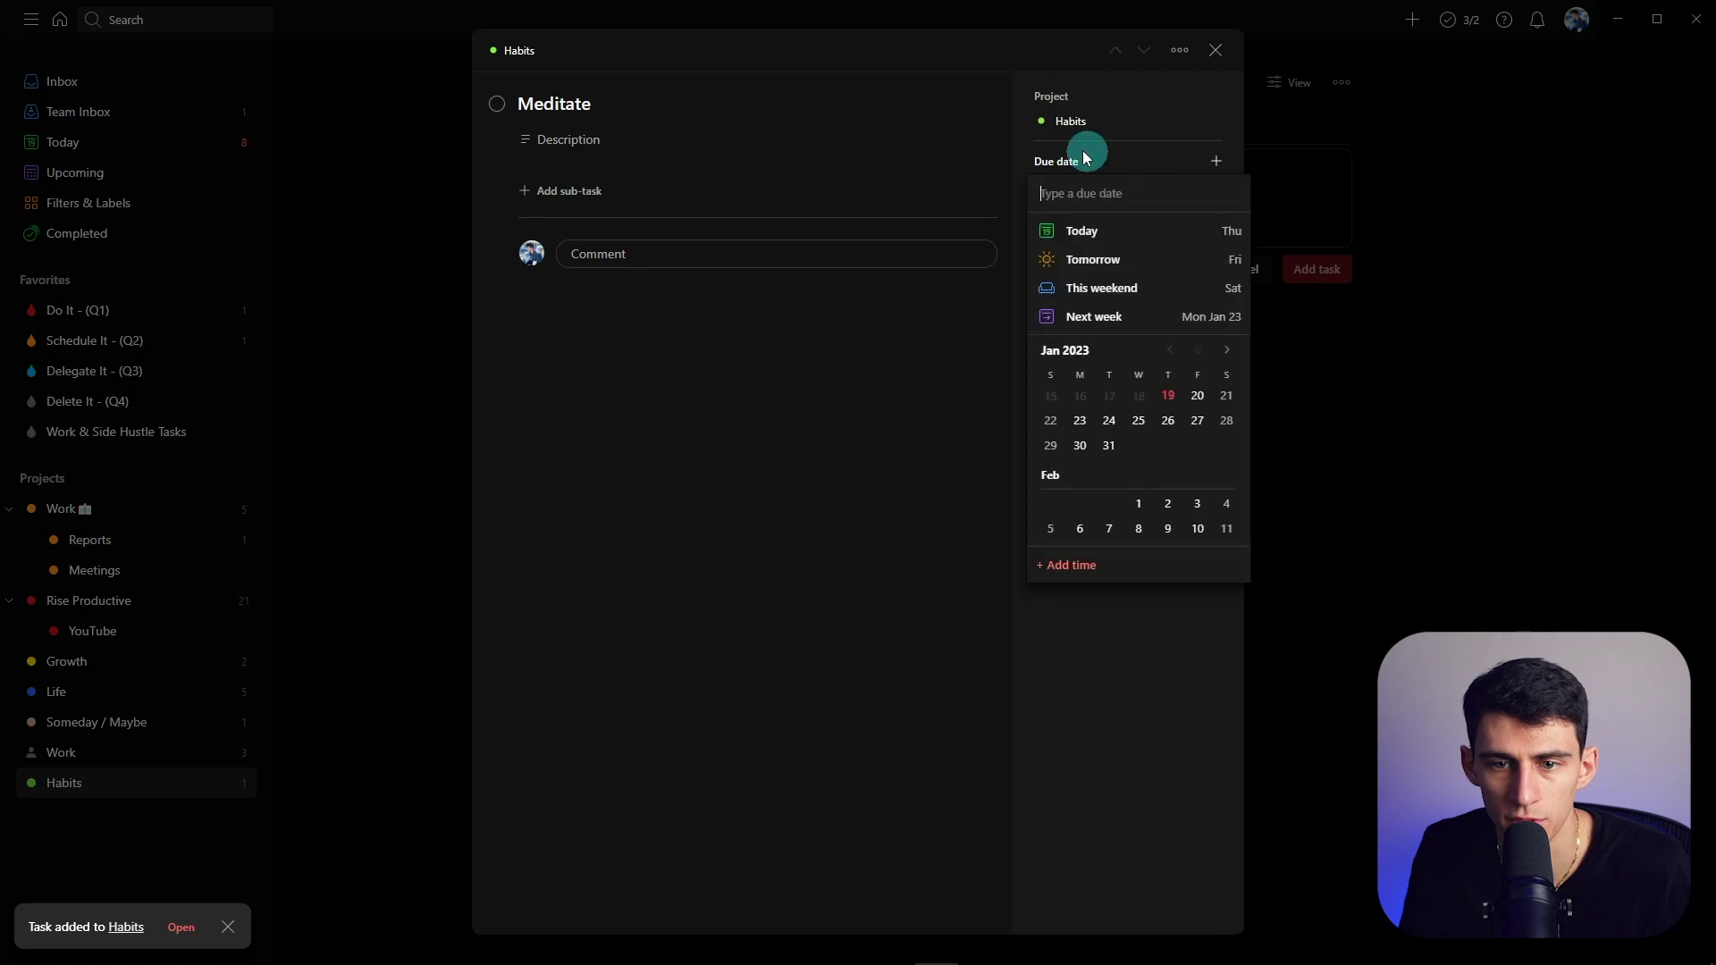
text(every day)
click(1099, 227)
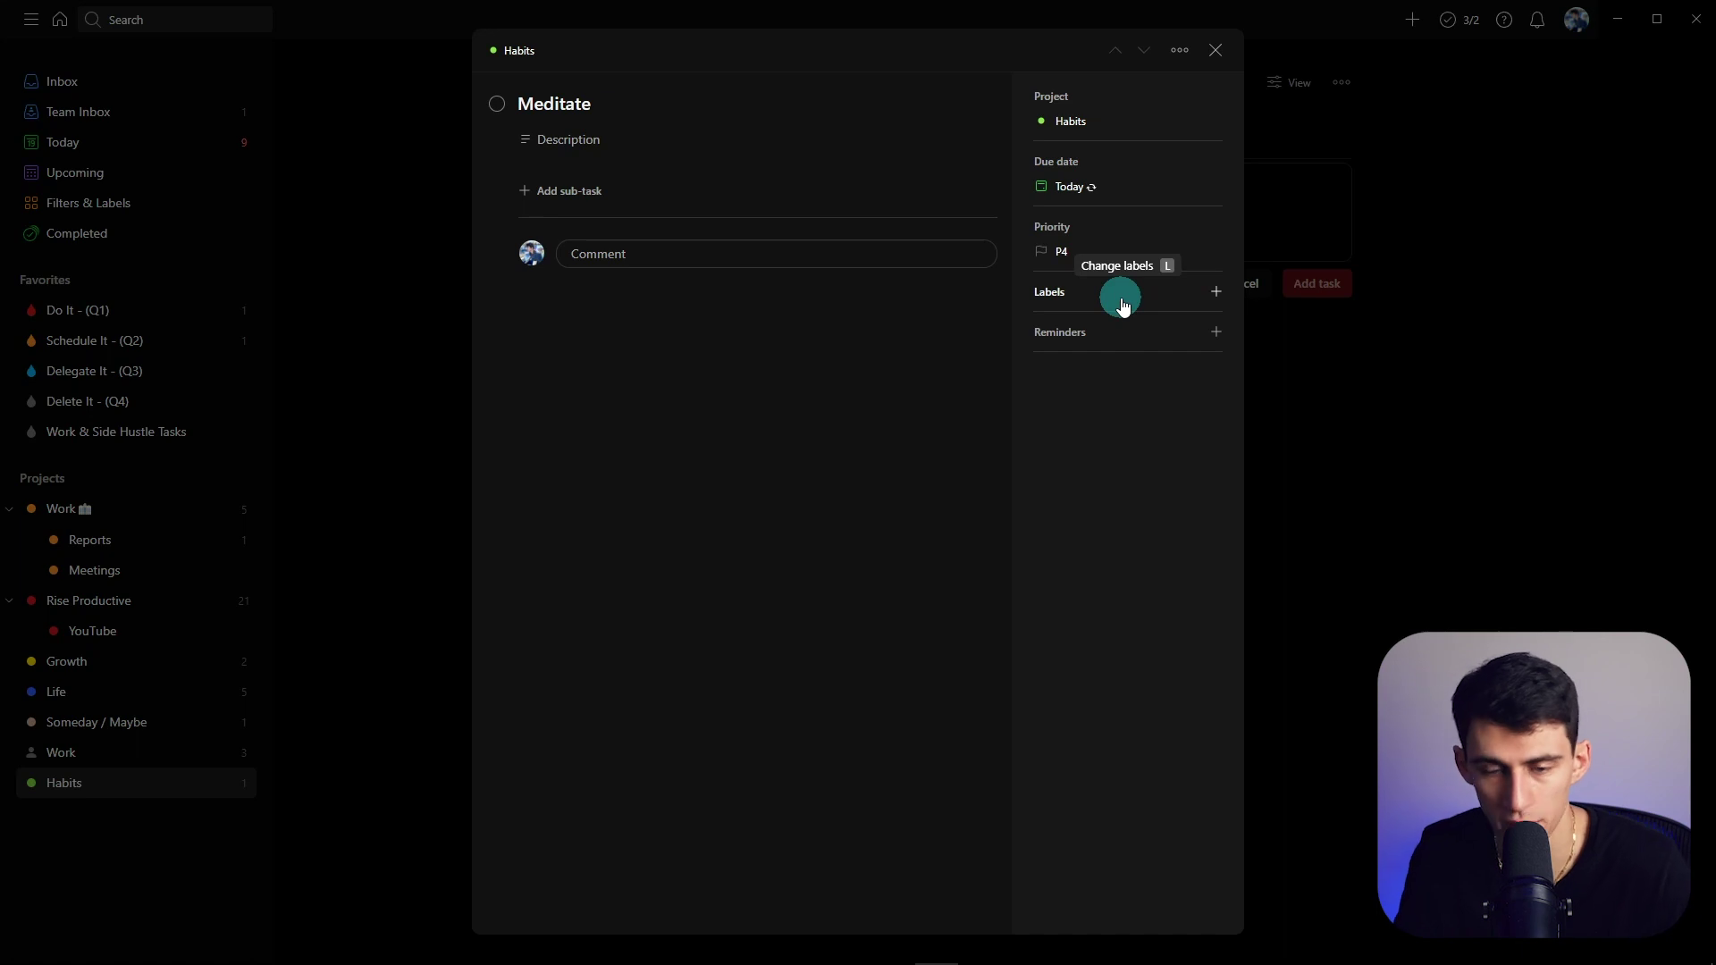
- Start tracking Meditate as a habit with Track task
click(1180, 50)
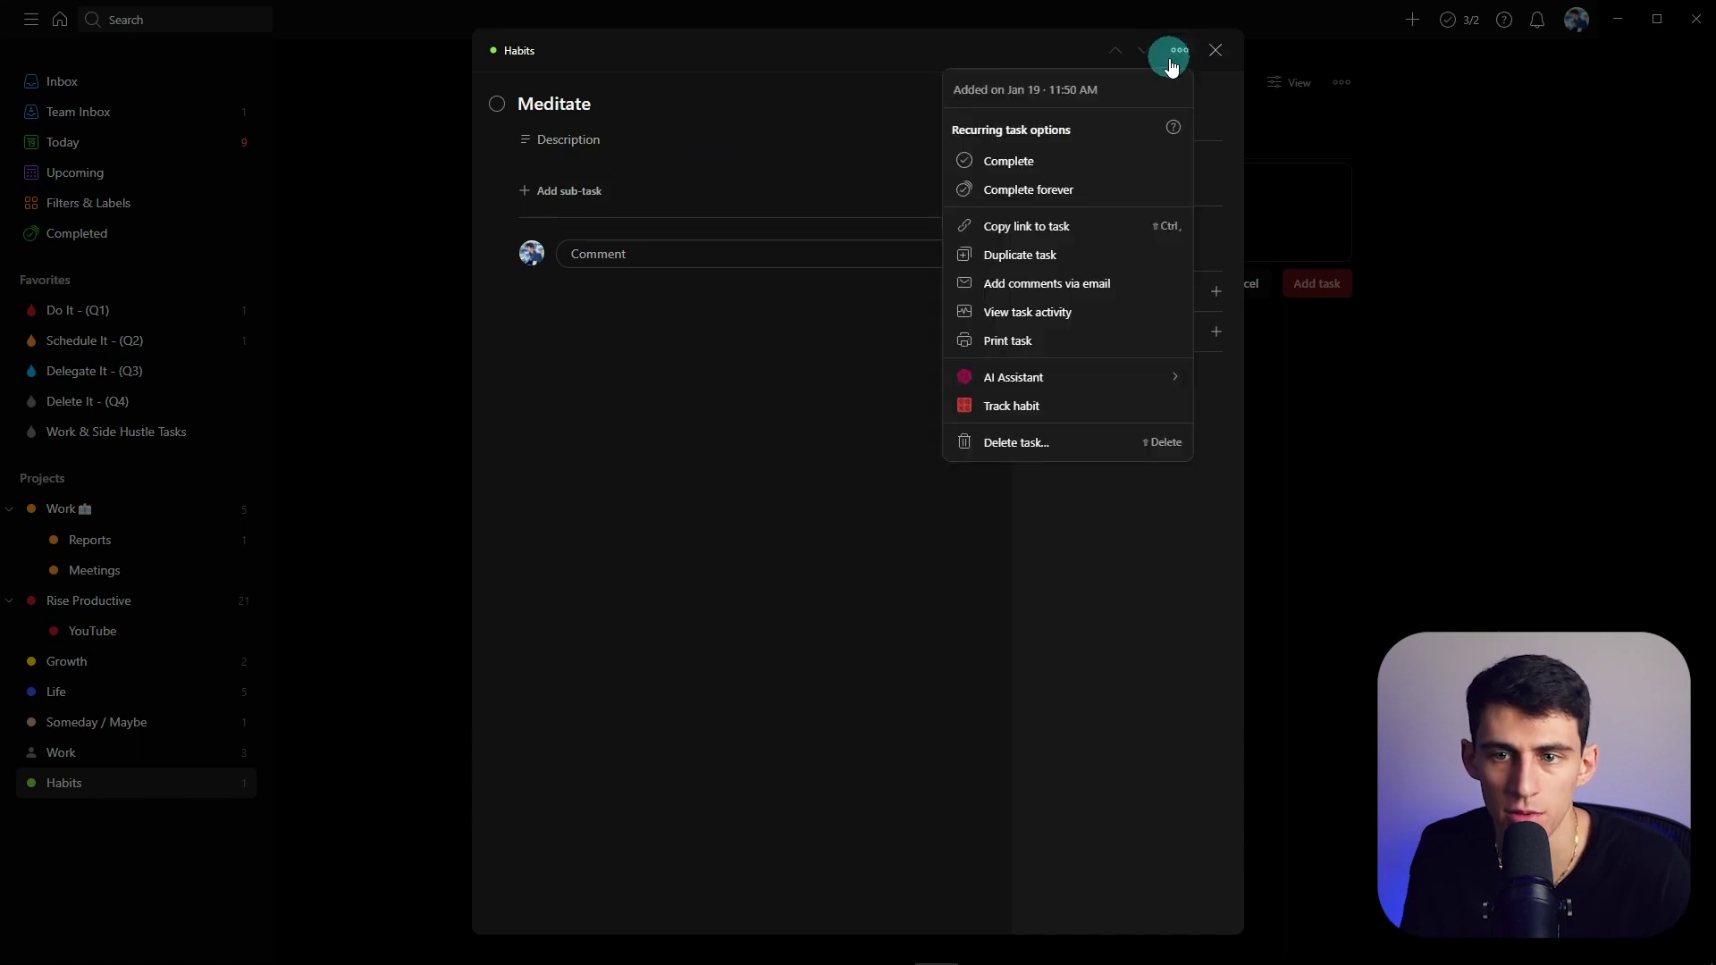
click(1005, 403)
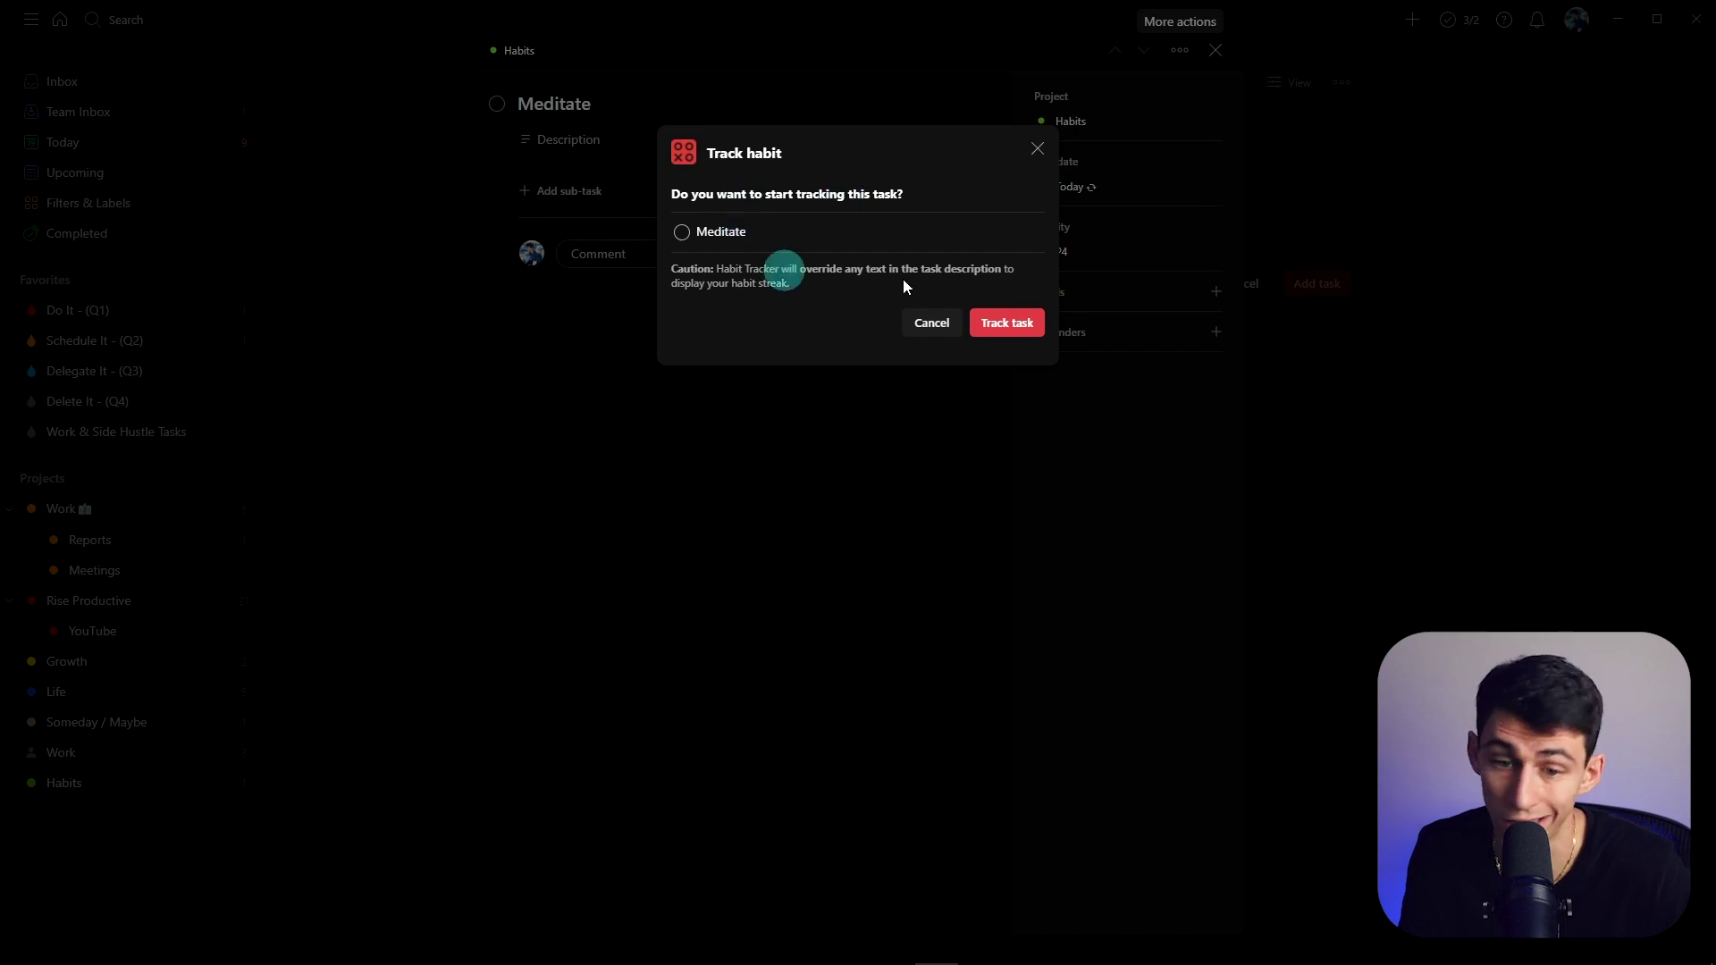
click(992, 322)
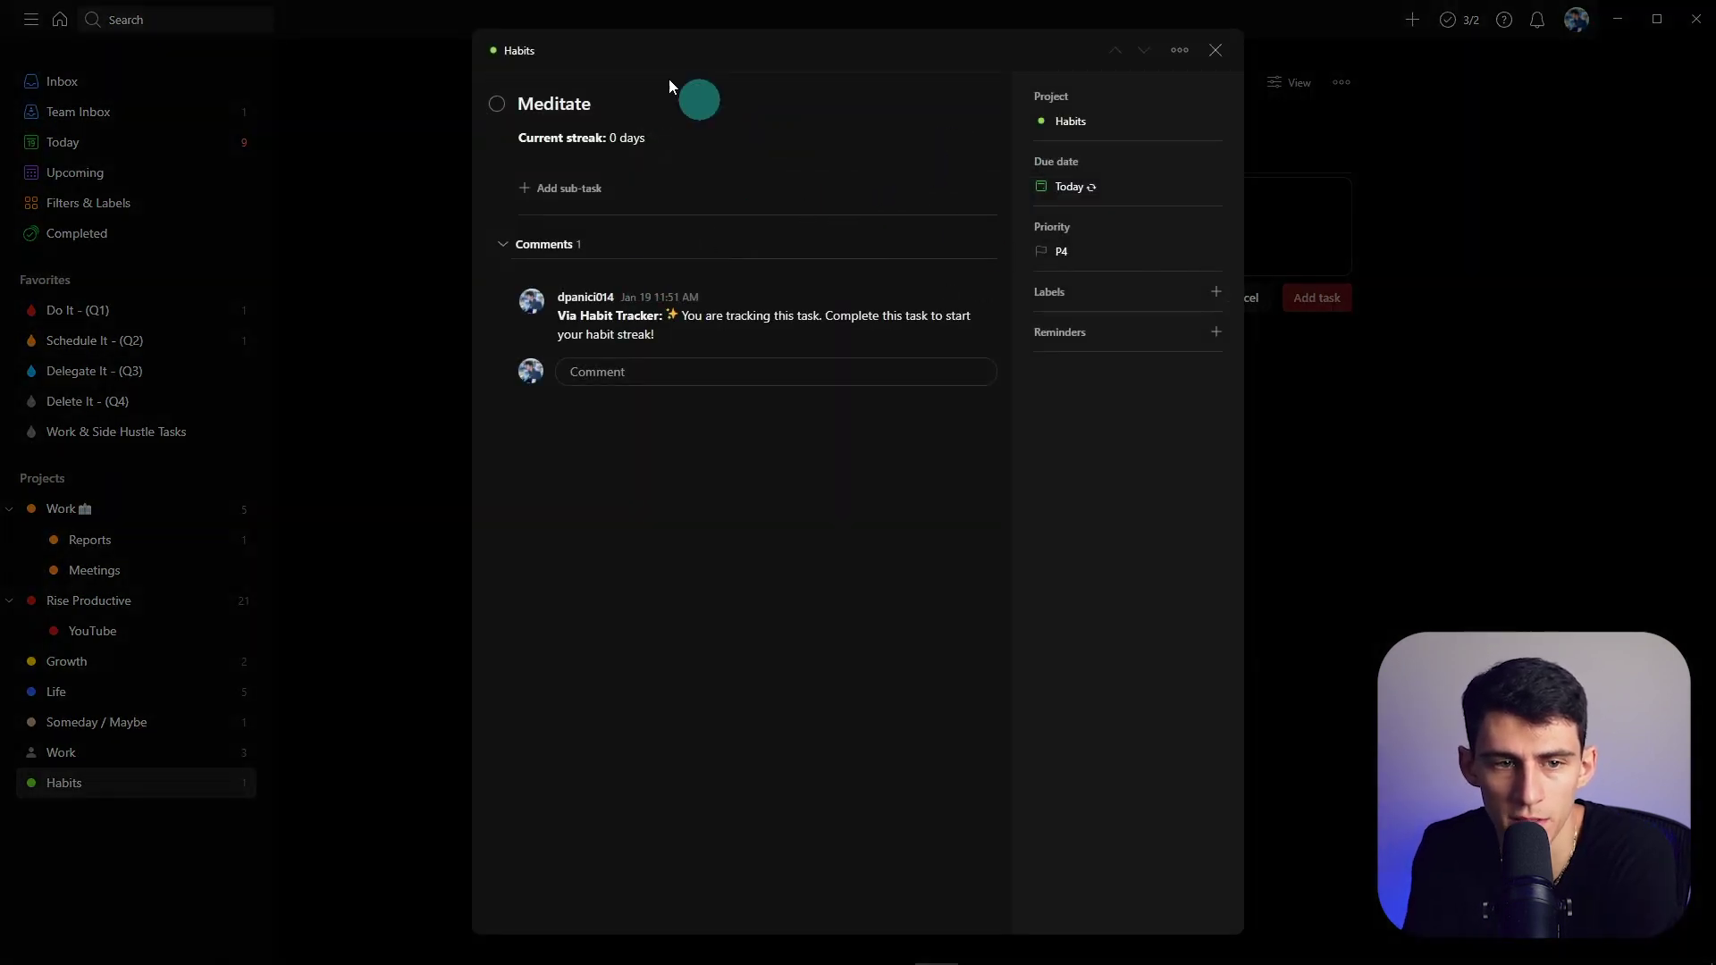
- Complete Meditate for today, open the _streak label list, and undo the extra completion
click(497, 107)
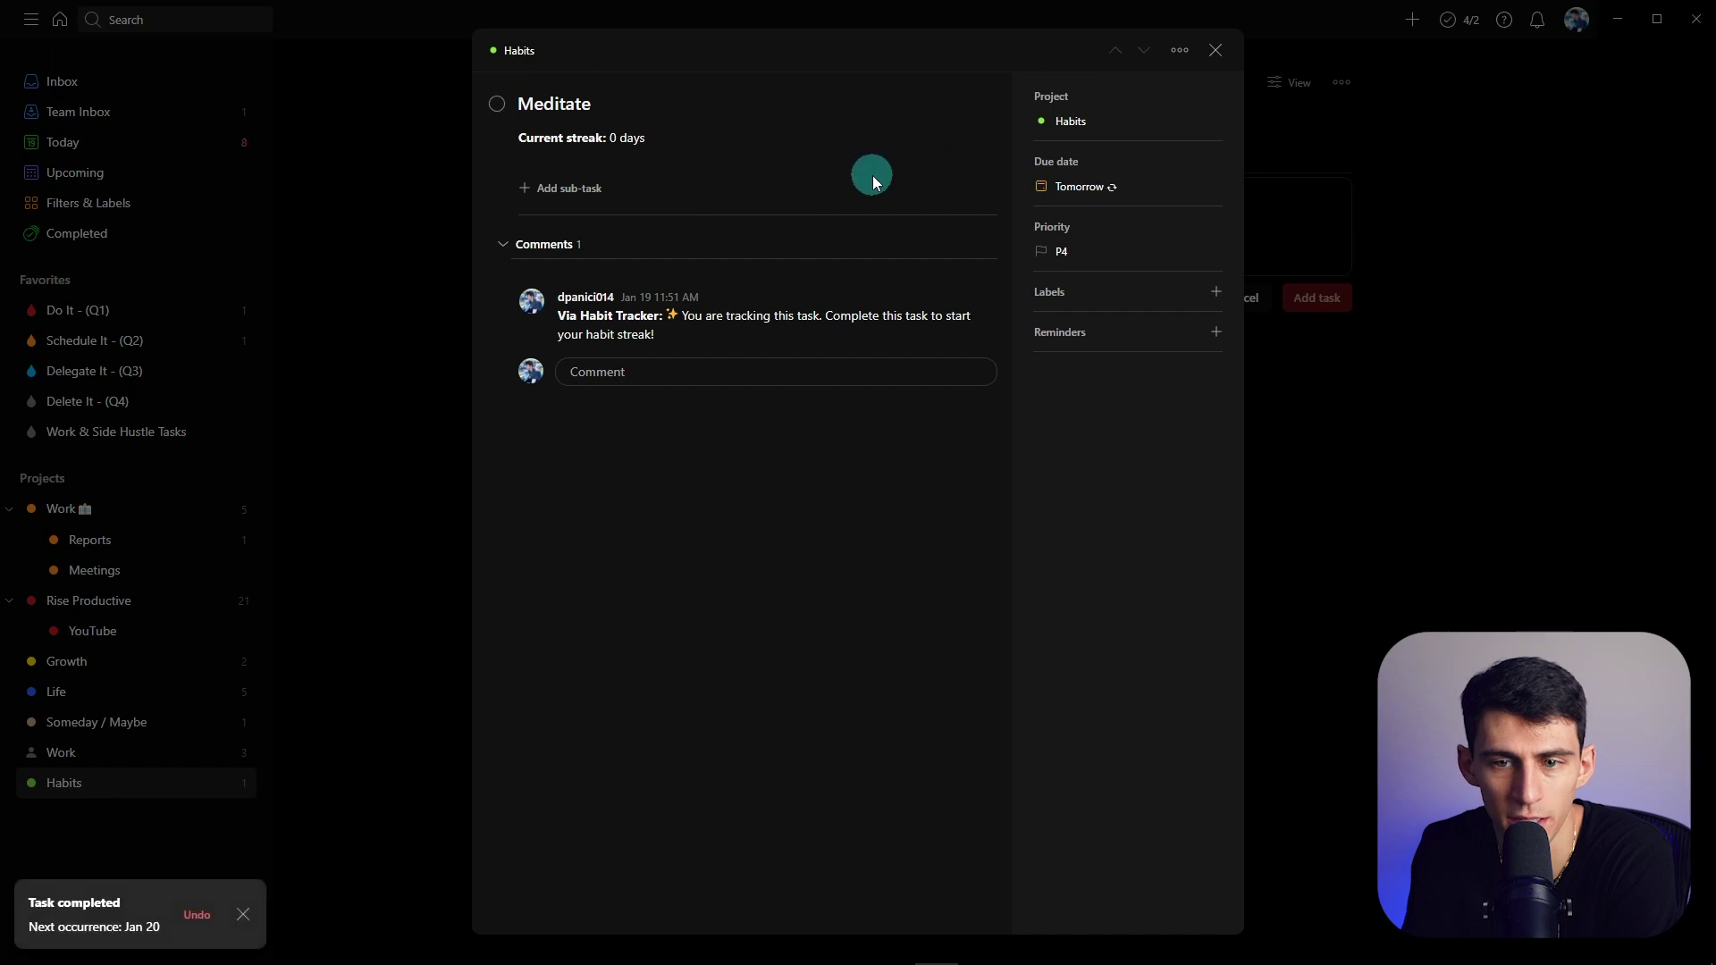
click(1076, 344)
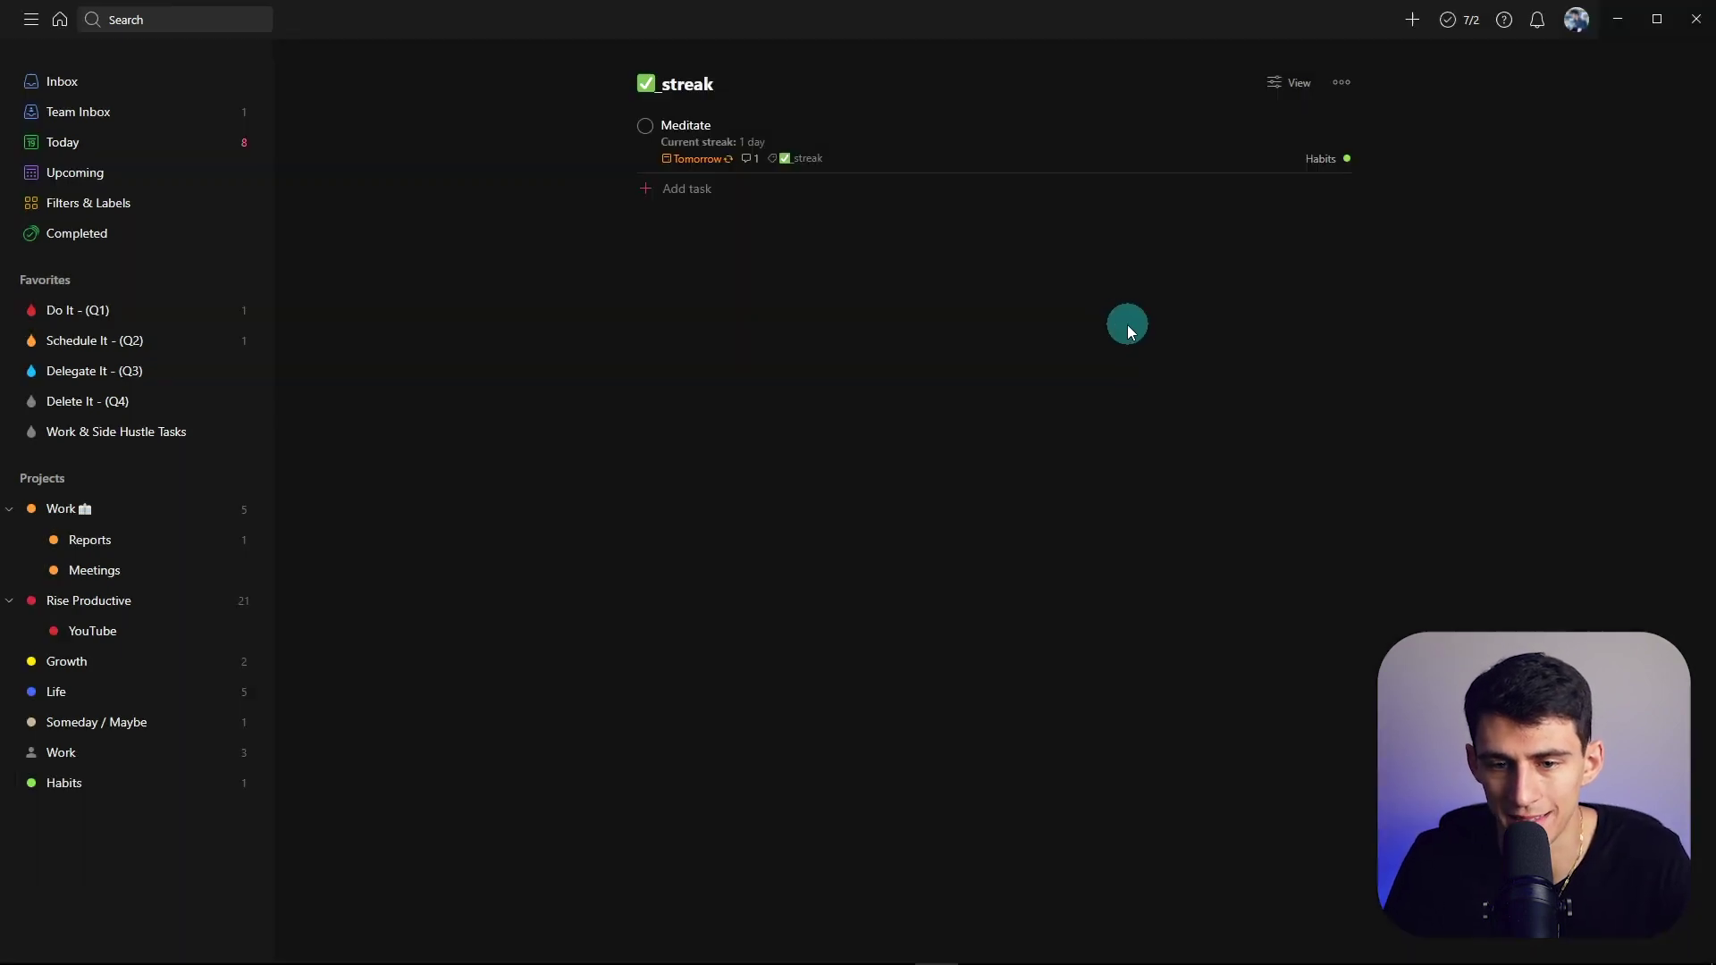
click(892, 146)
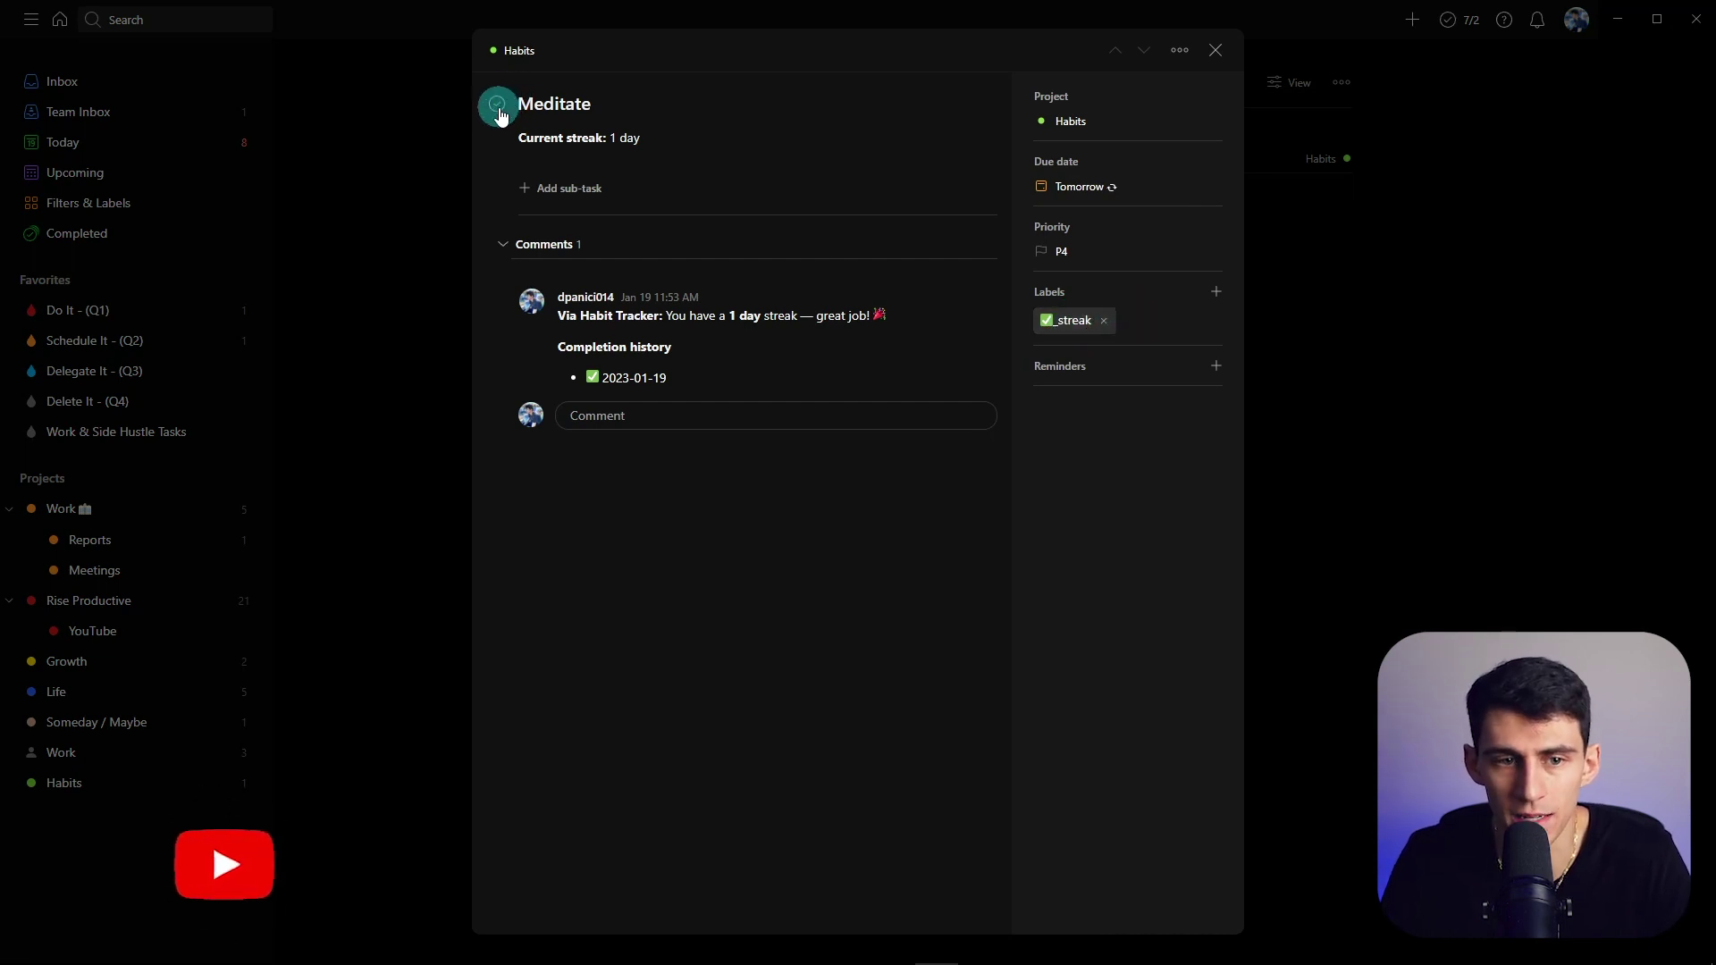
click(497, 106)
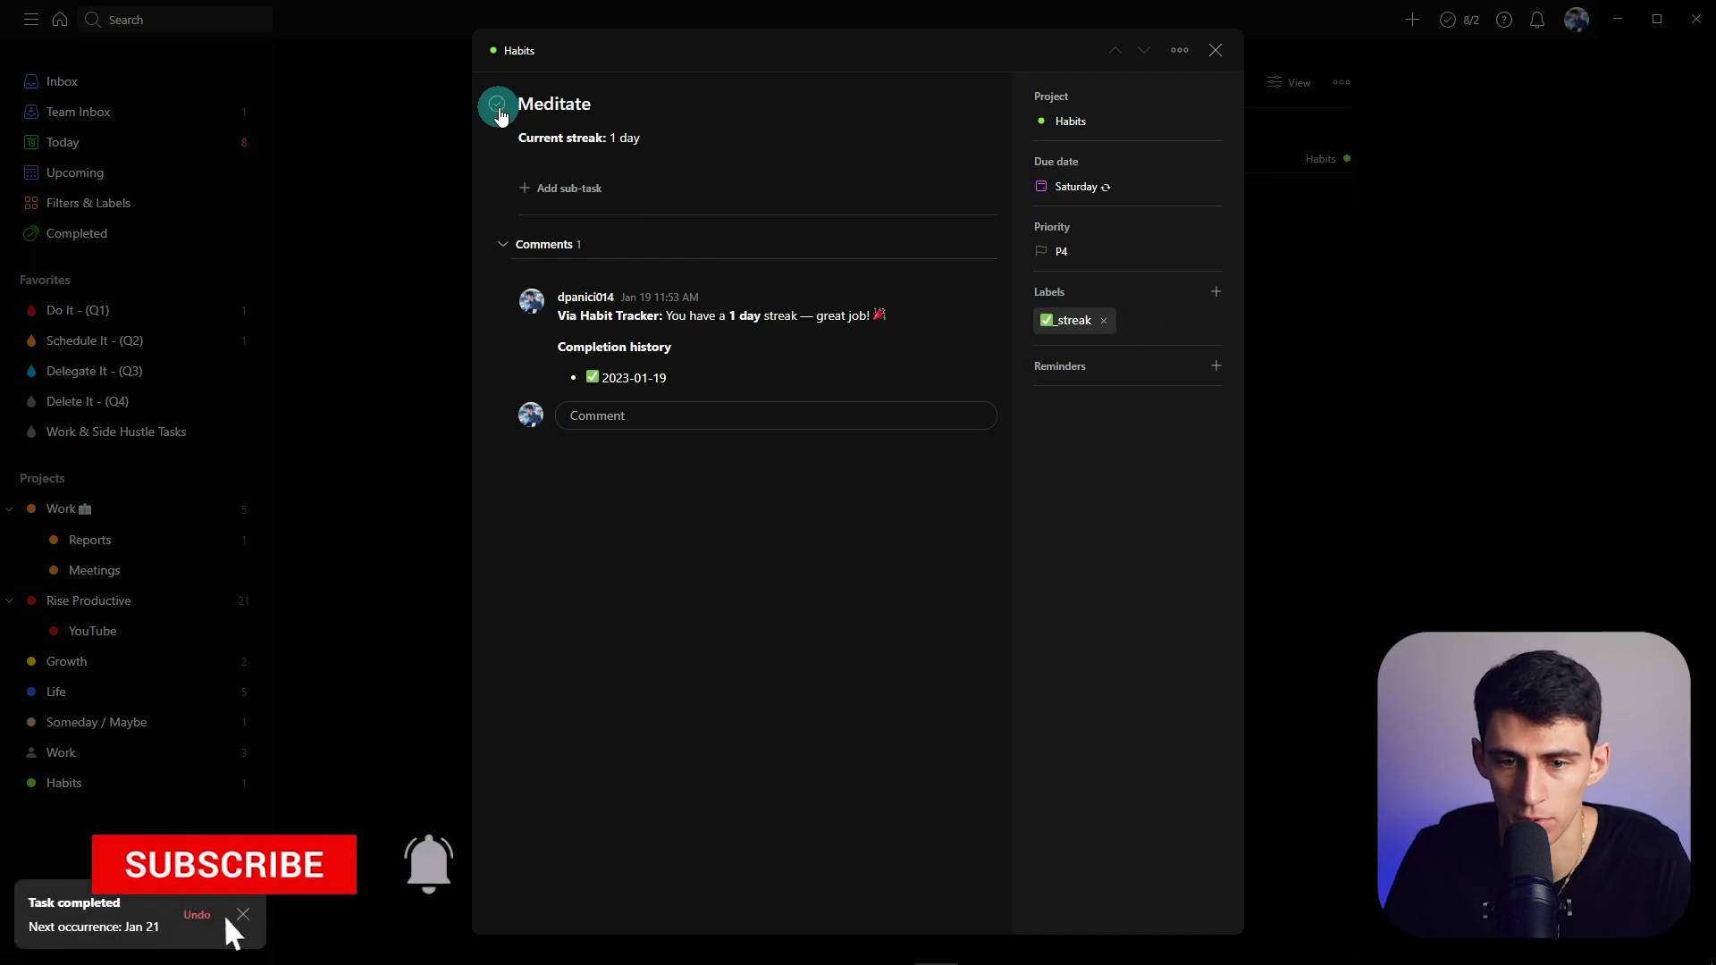
click(1214, 51)
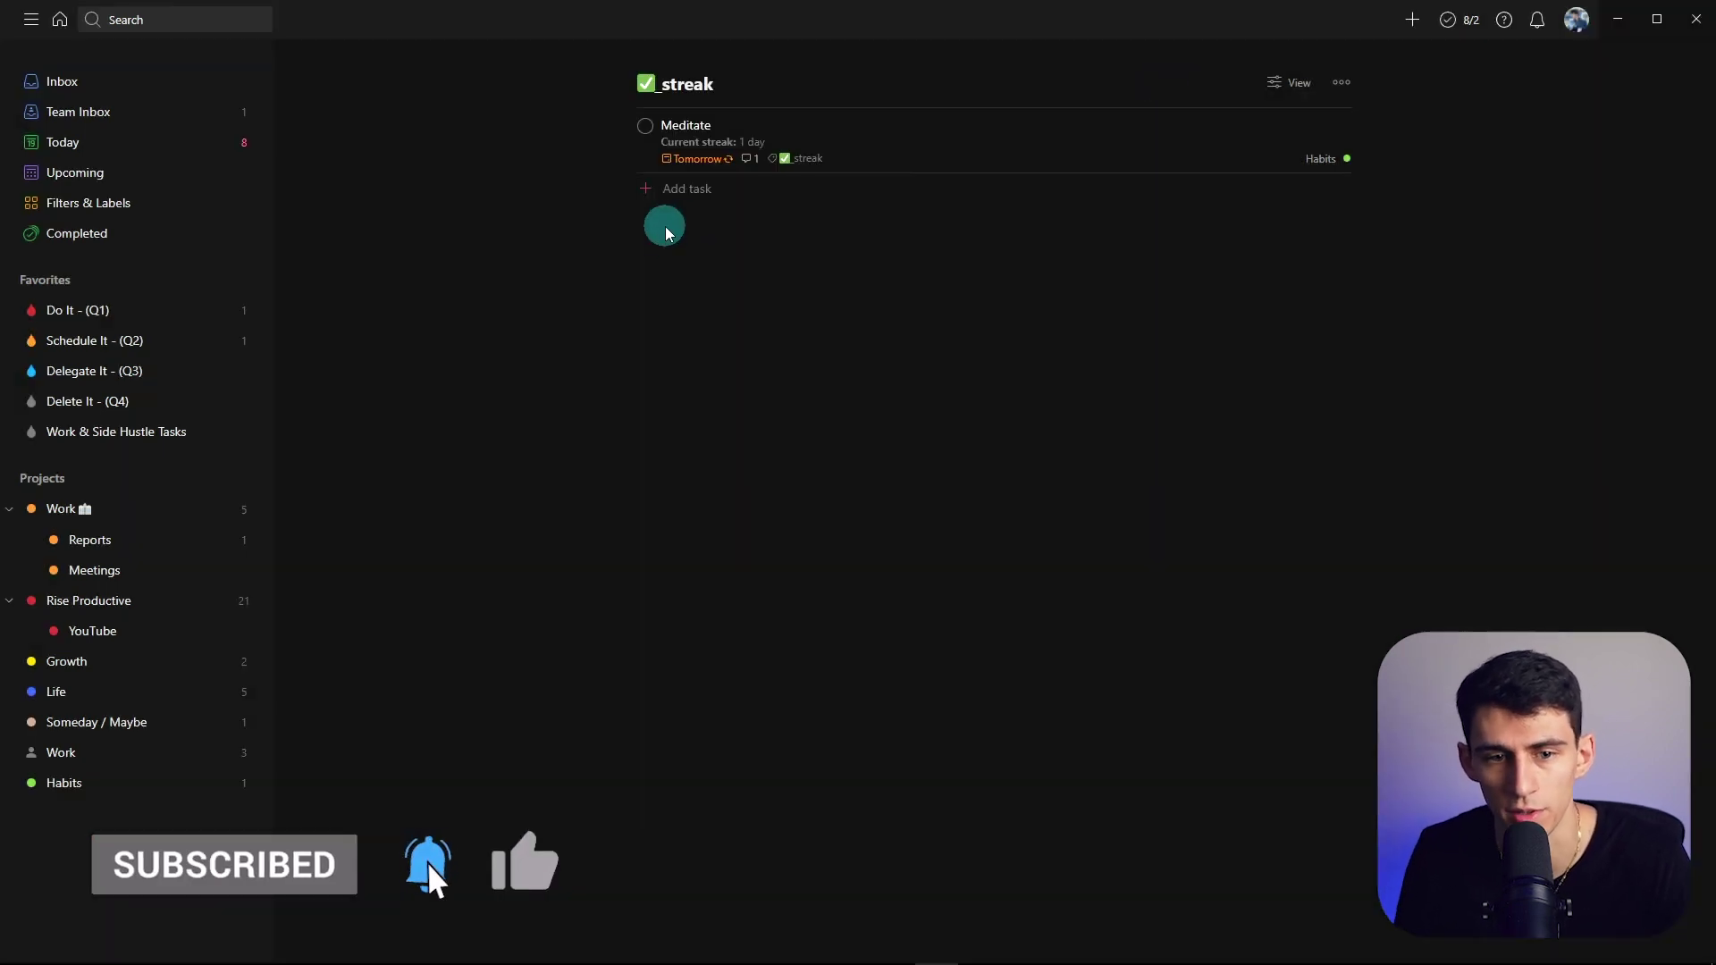
- Add a task named Journal in the _streak label list
click(701, 187)
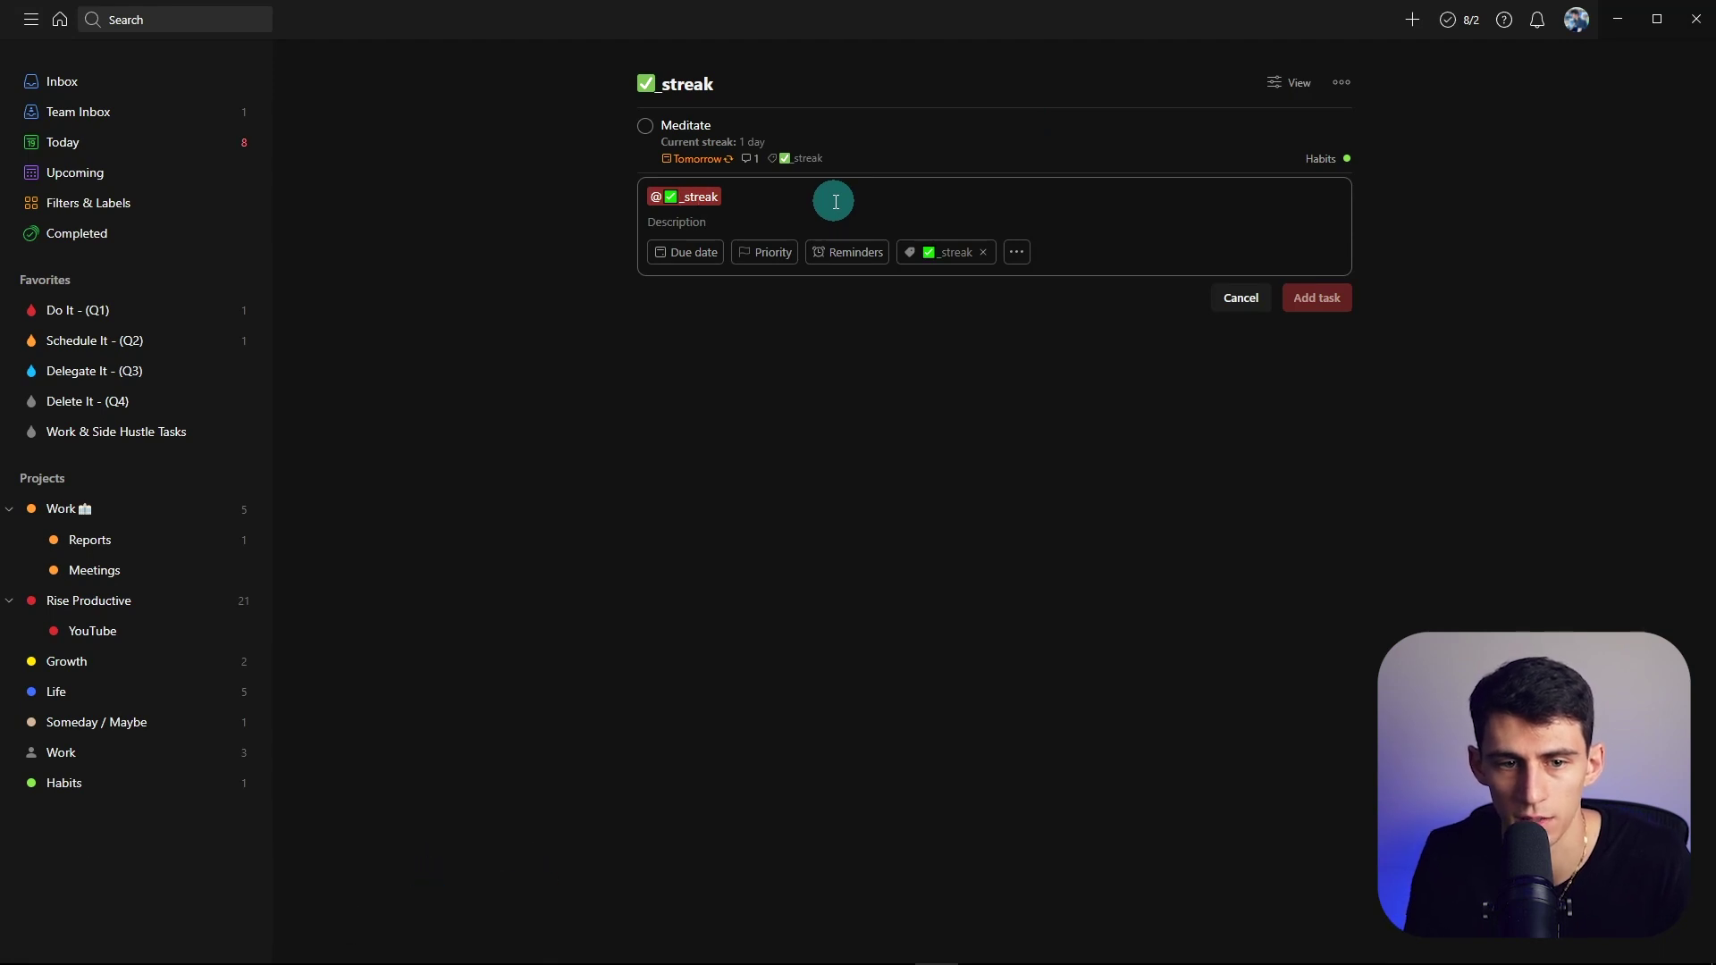
text(Example)
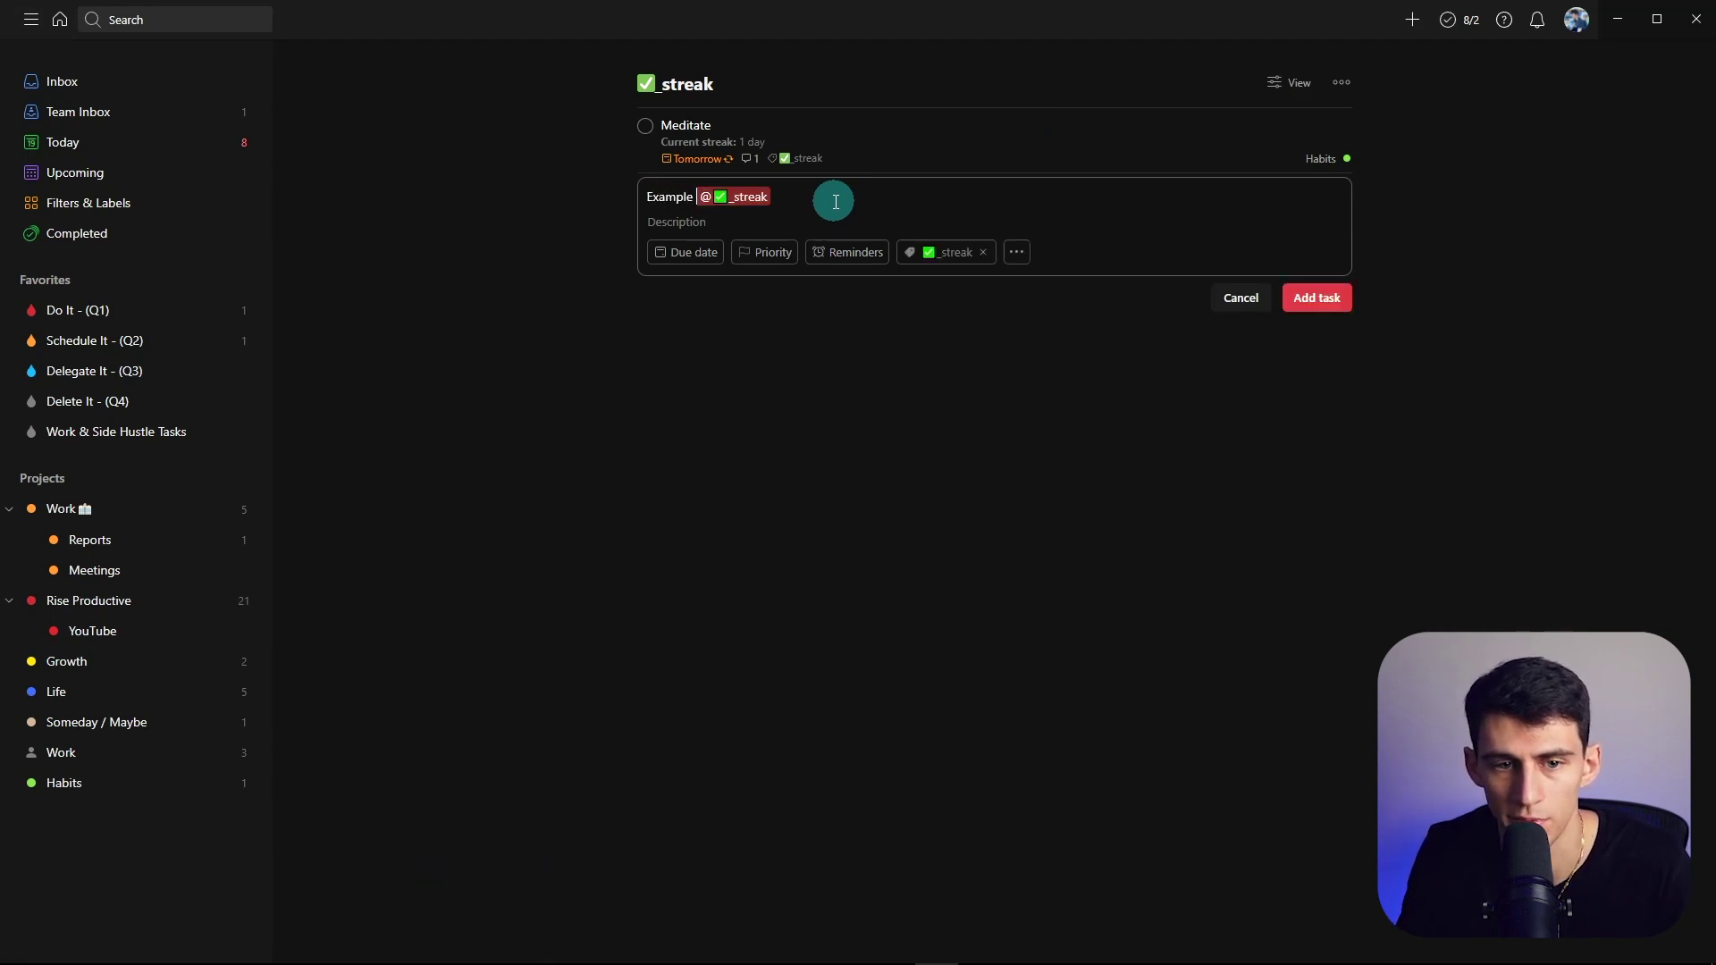
key(shift+Home)
text(Journal)
key(Return)
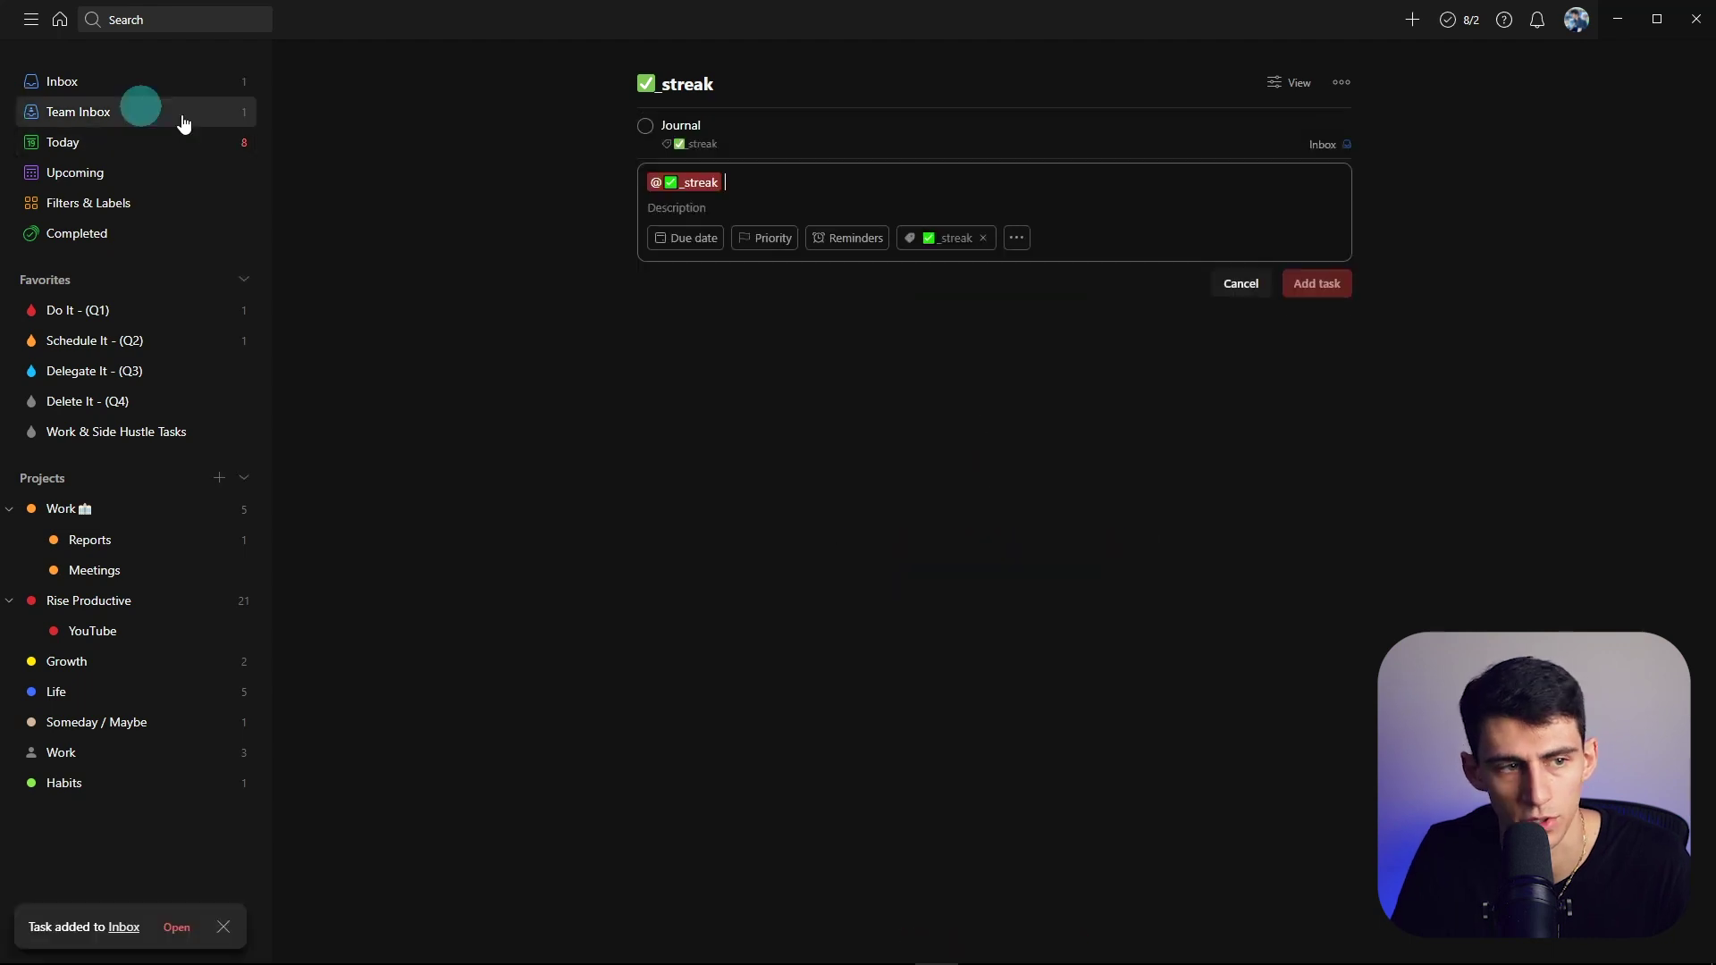
- Start tracking Journal as a habit with Track task
click(788, 134)
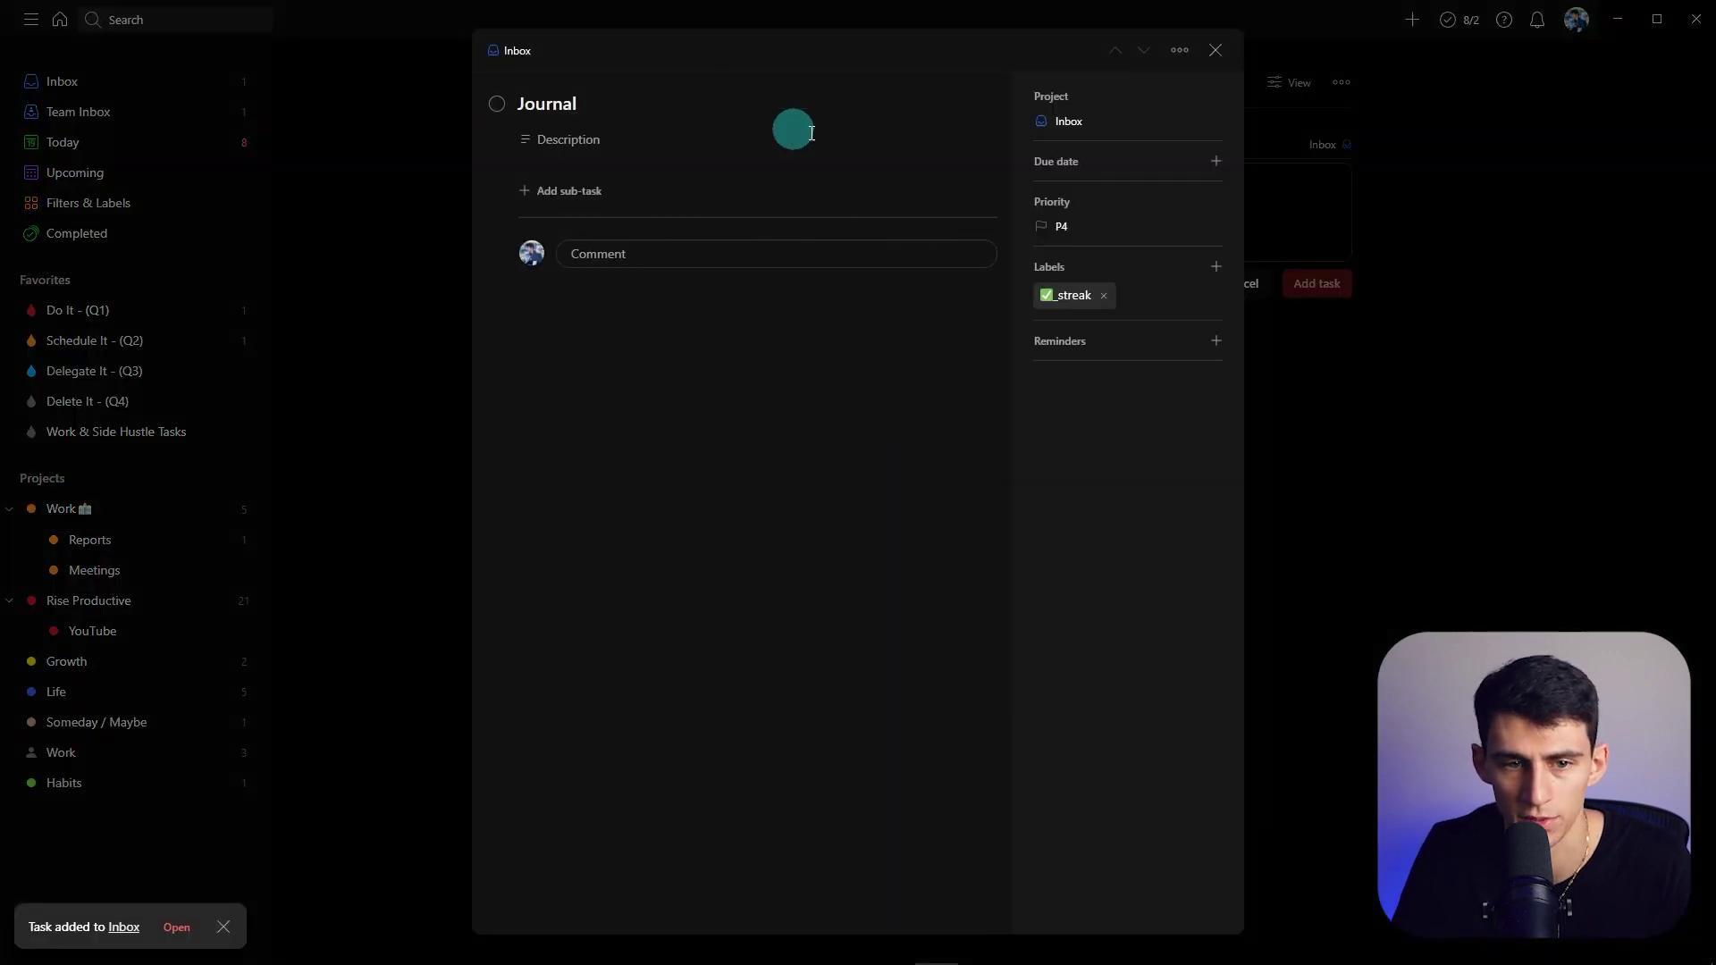
click(1180, 50)
click(1026, 305)
click(1004, 321)
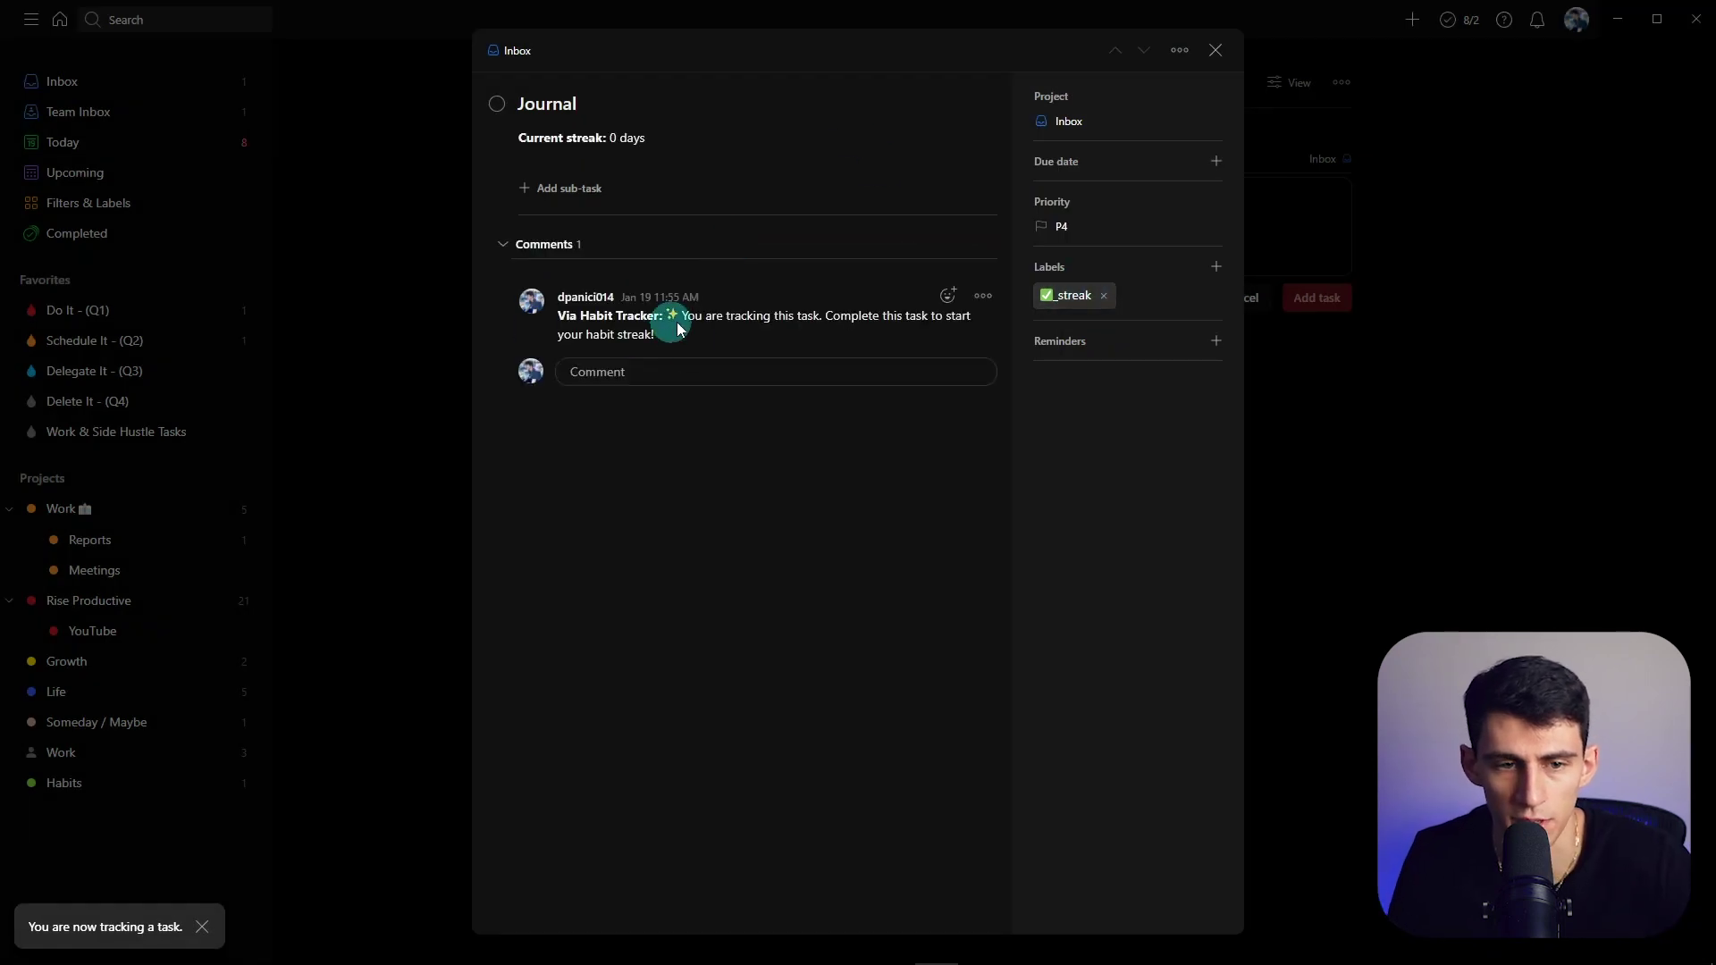
- Make Journal repeat every day and complete it for today
click(1094, 168)
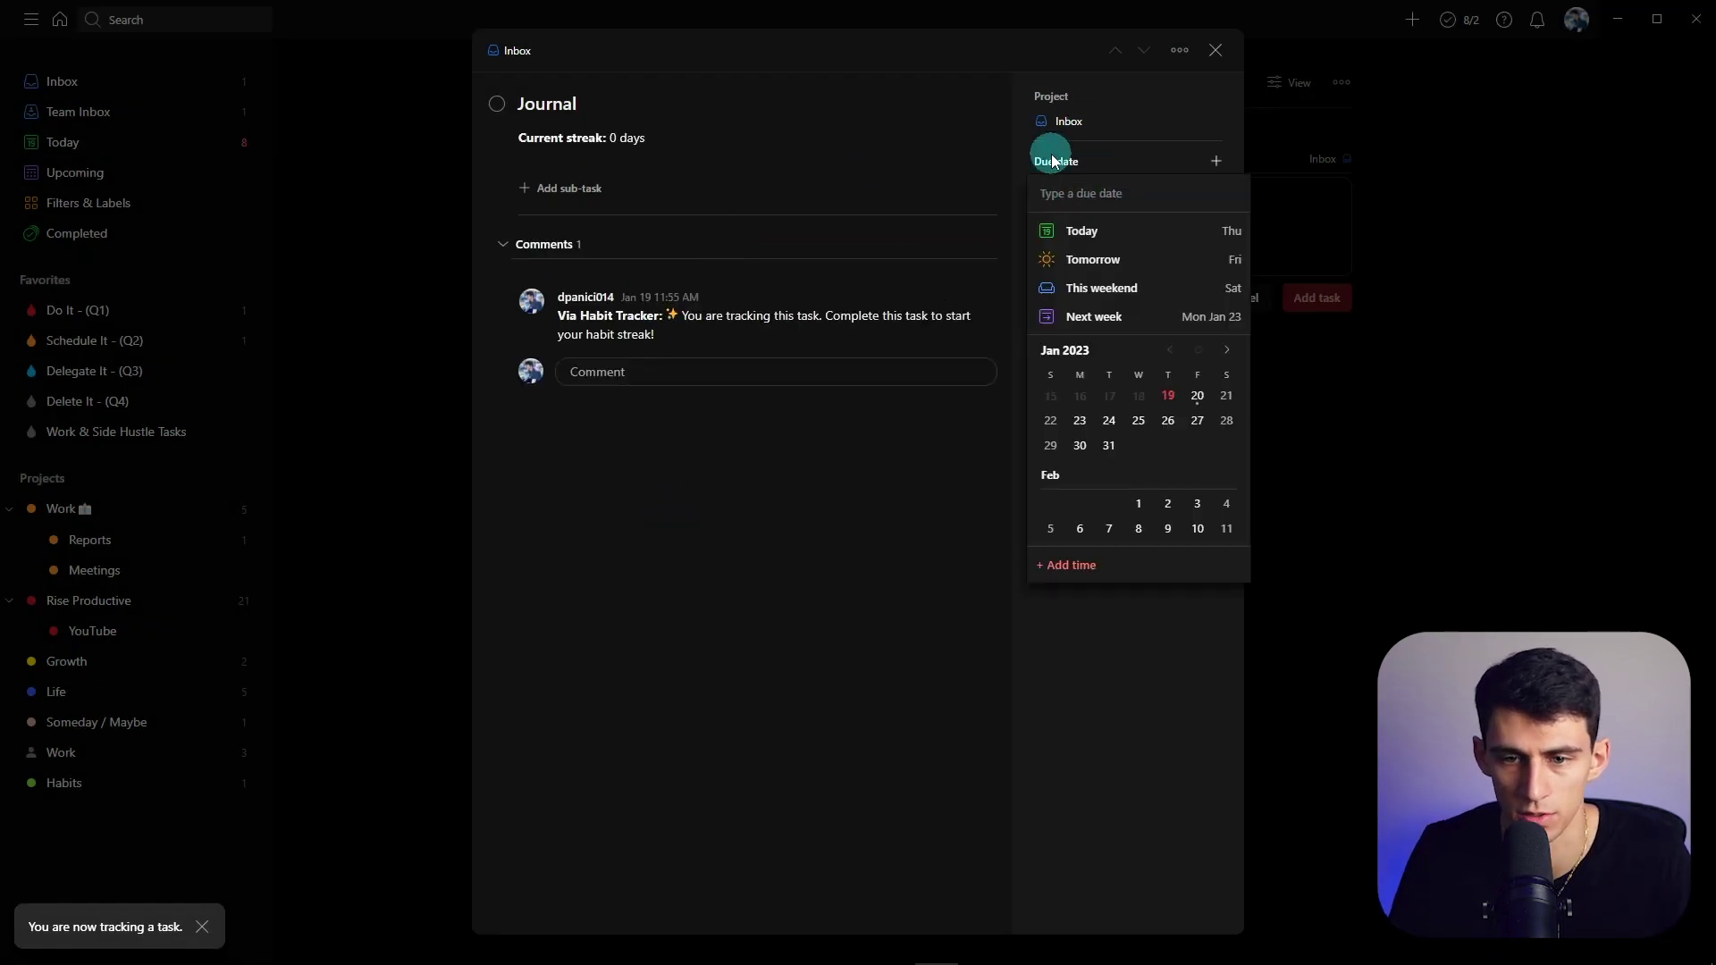
text(every day)
key(Return)
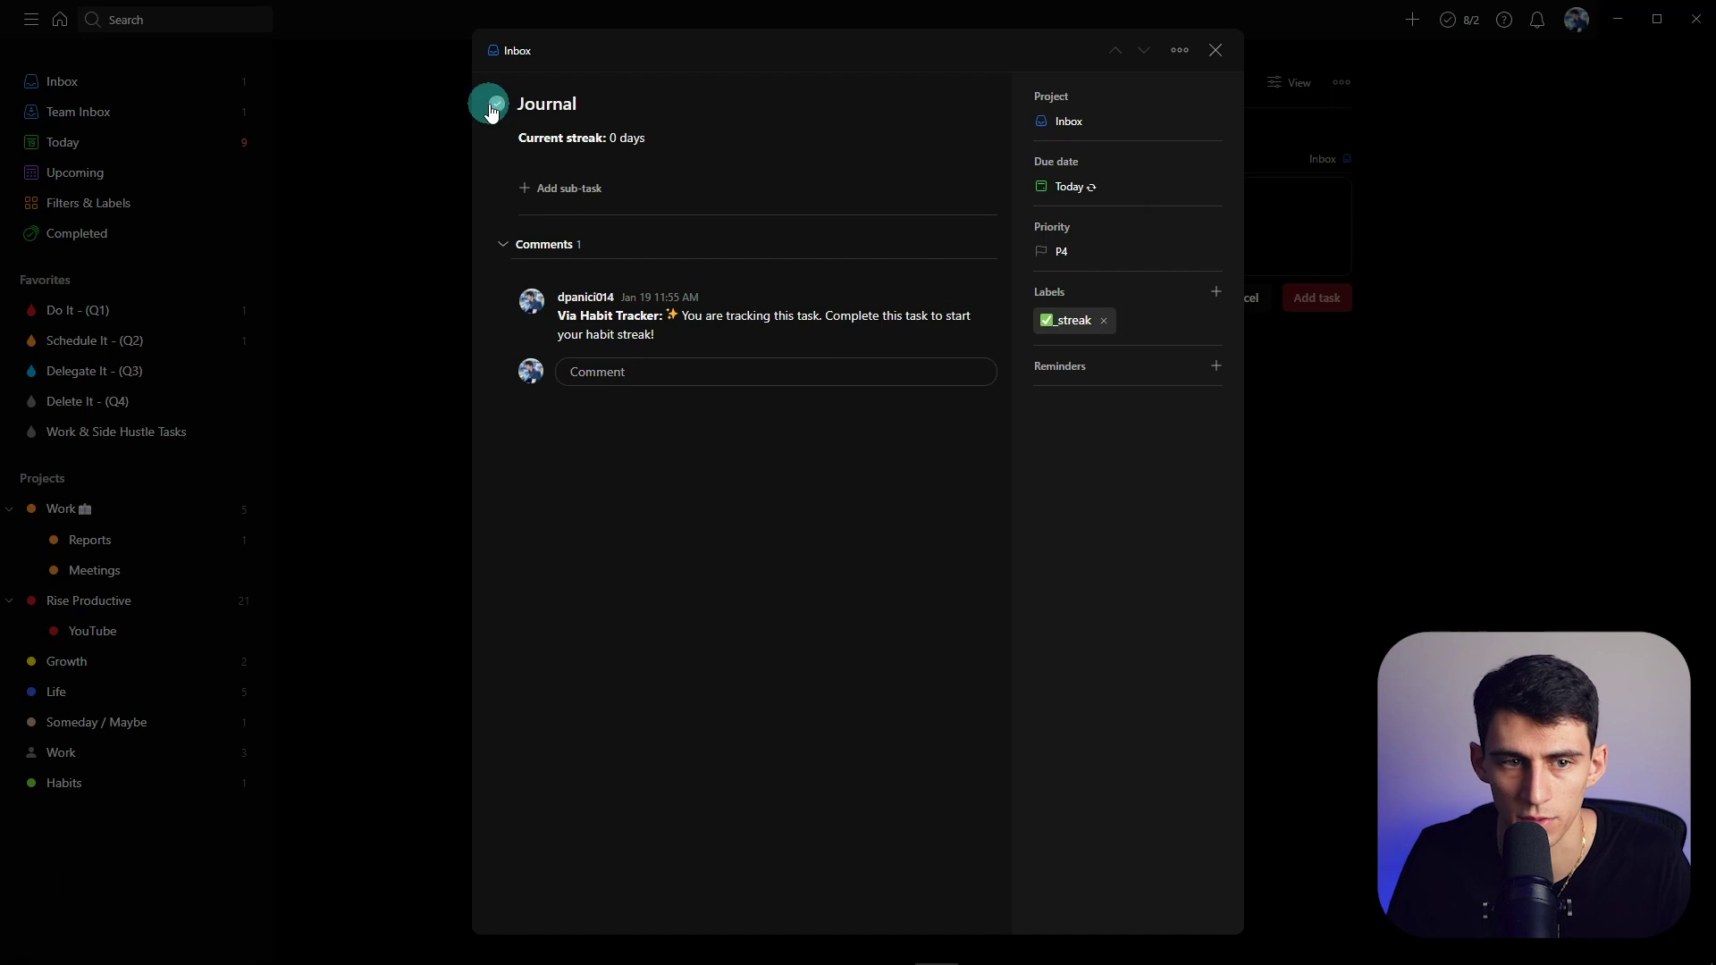
click(497, 103)
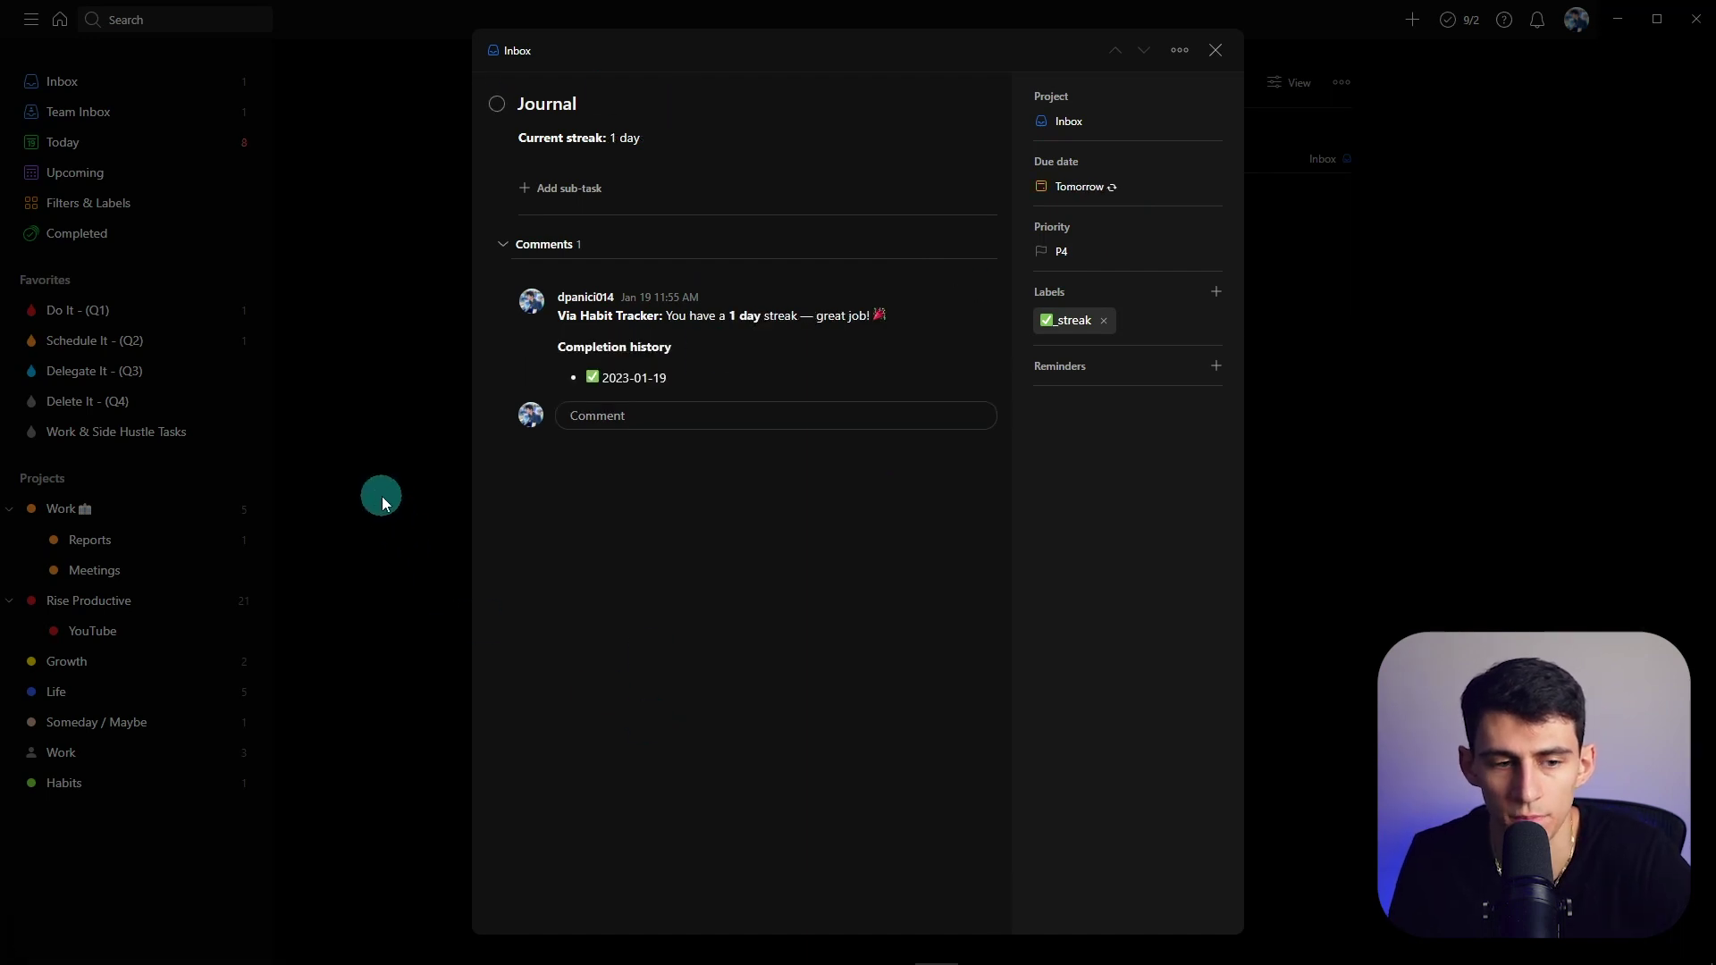
click(381, 496)
click(88, 202)
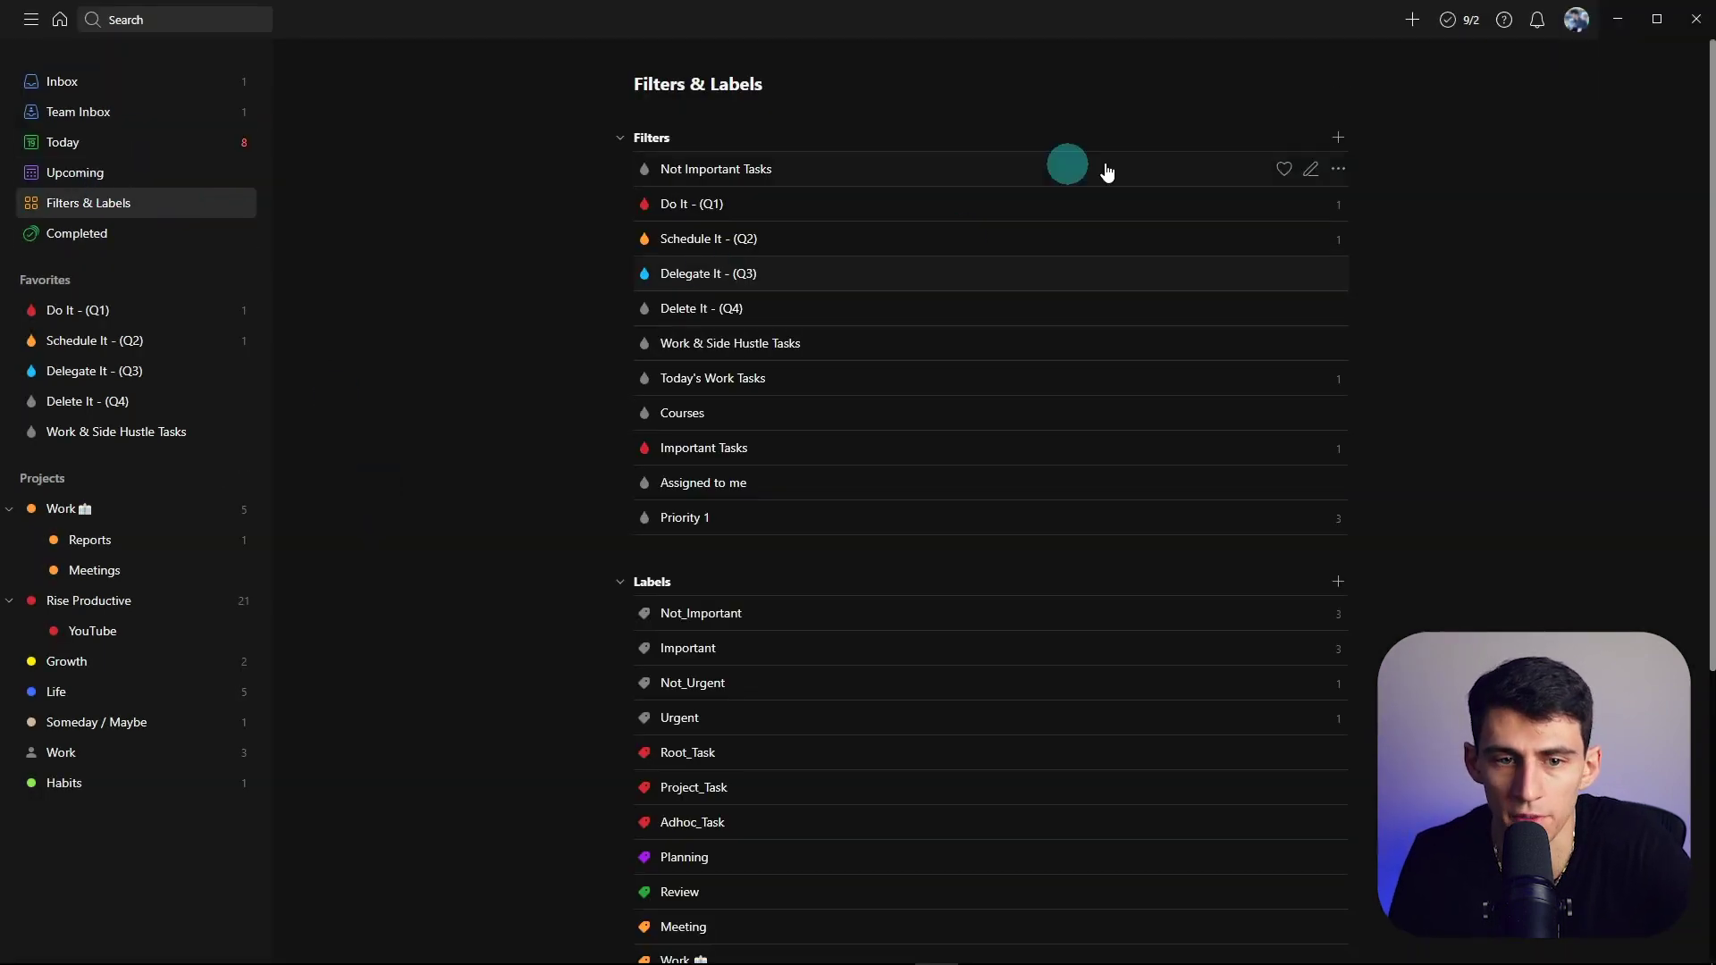
- Create a Lime Green filter named Habits with the query @✅_streak
click(1338, 137)
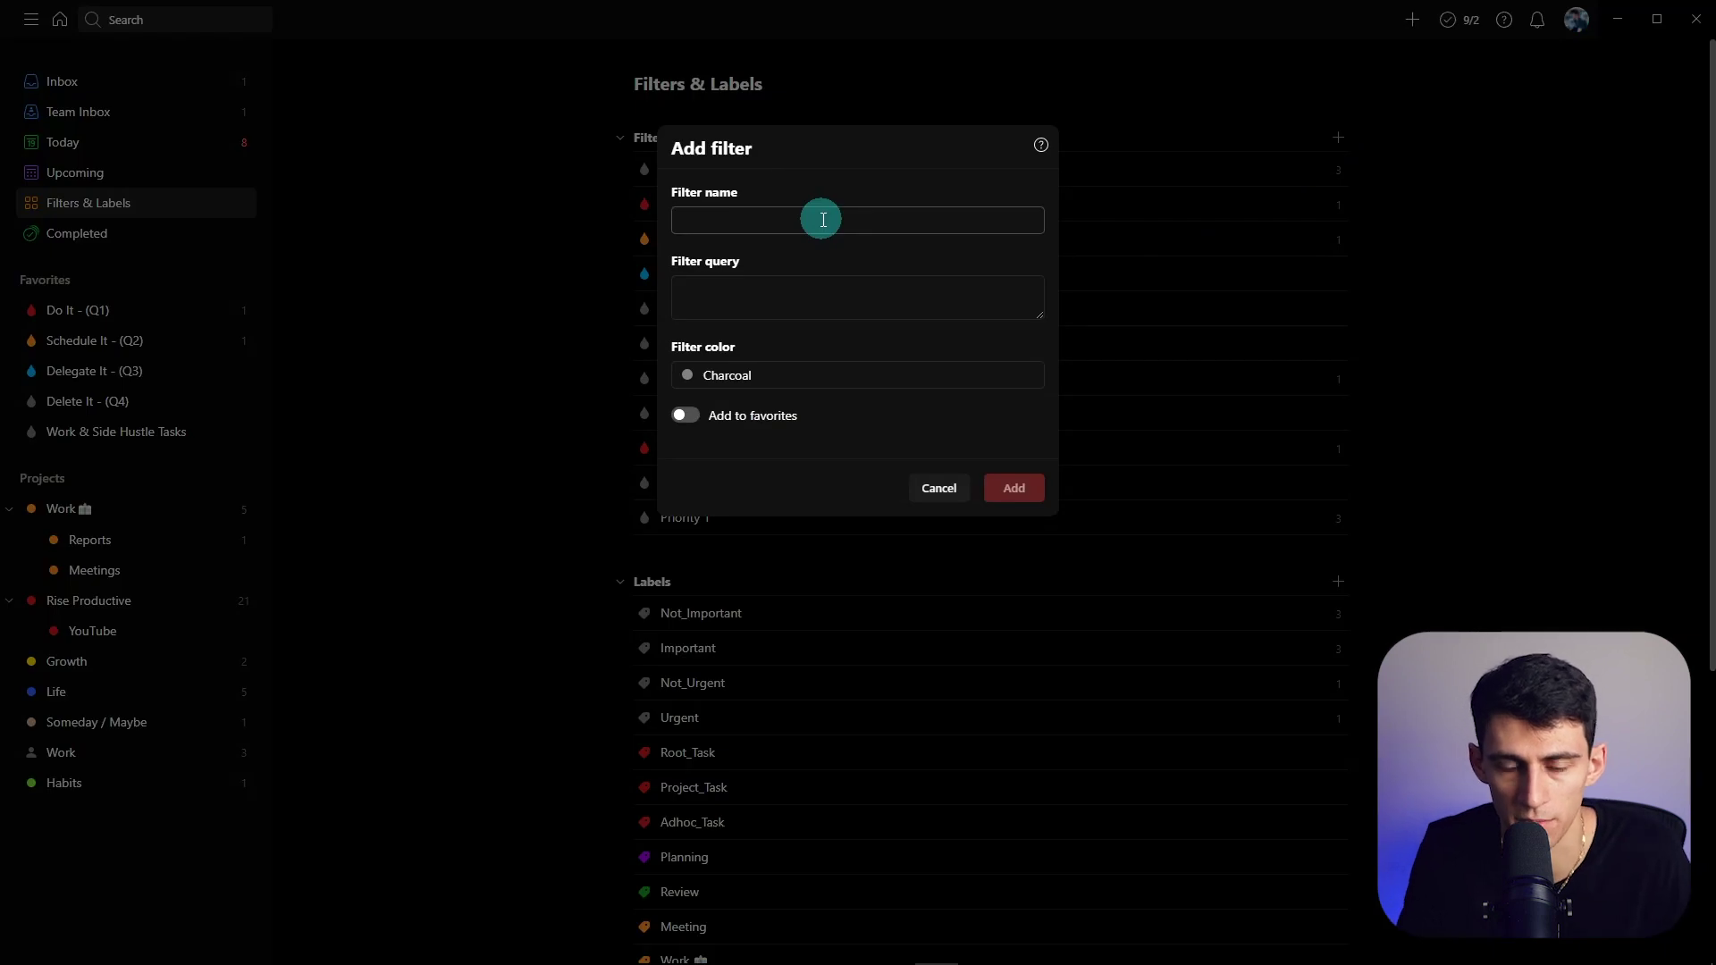
click(823, 220)
text(Habits)
key(Tab)
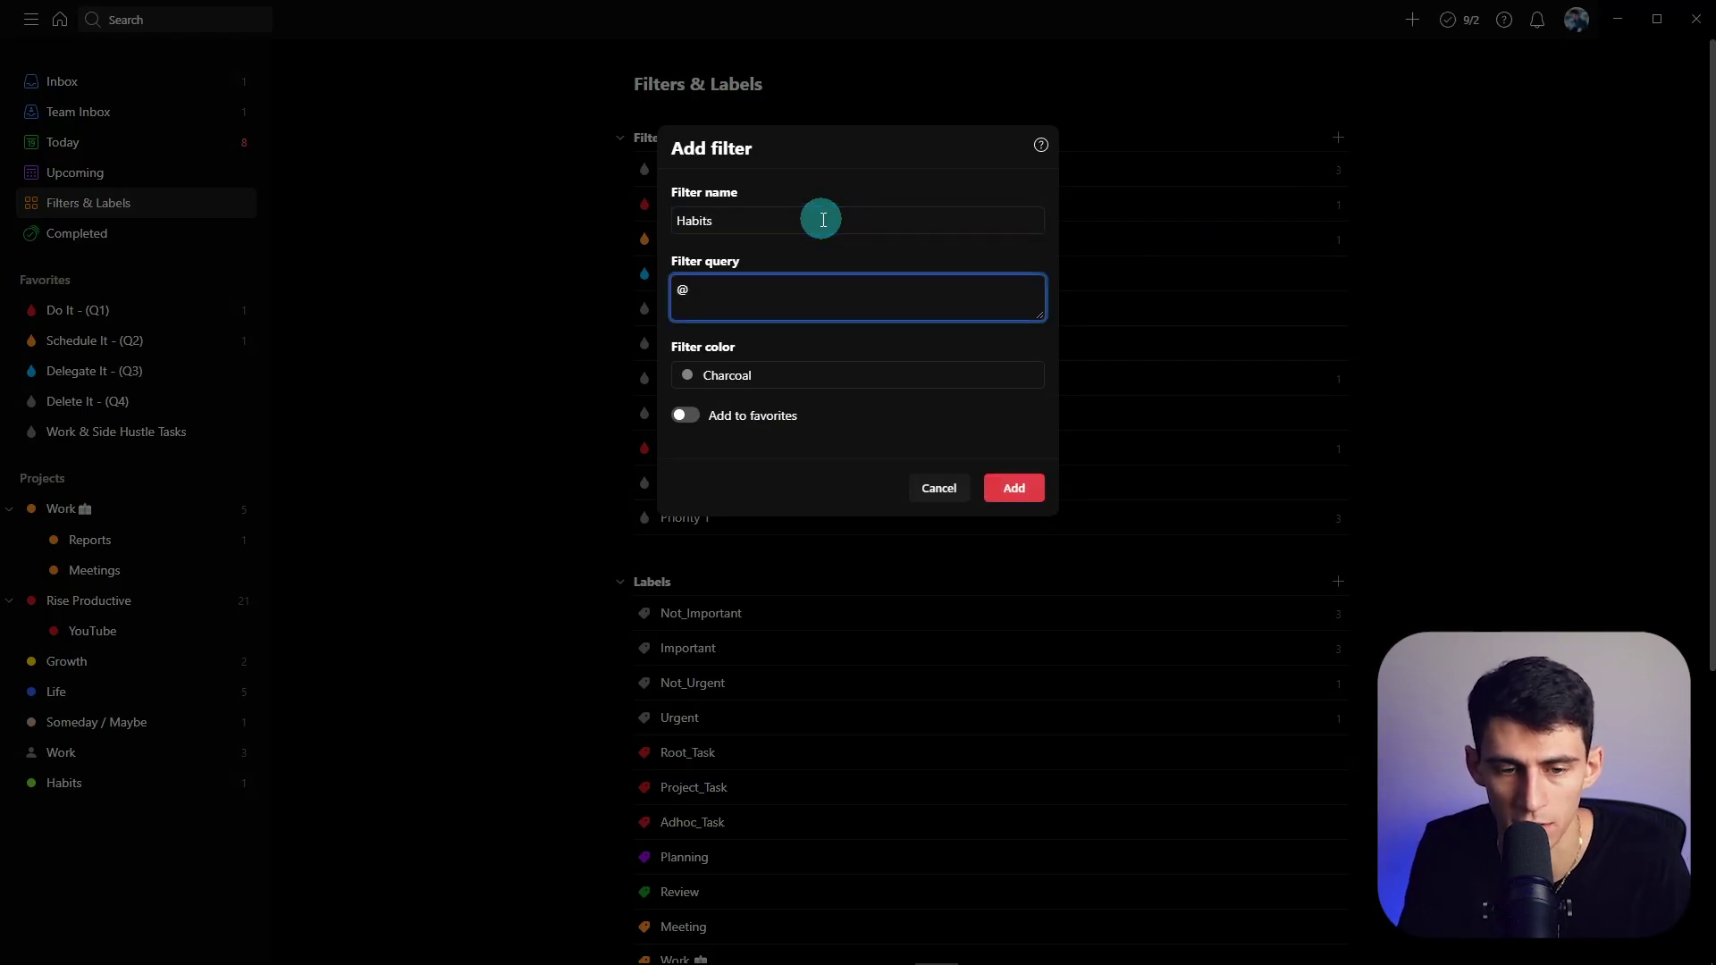
text(@)
text(✅_streak)
click(972, 383)
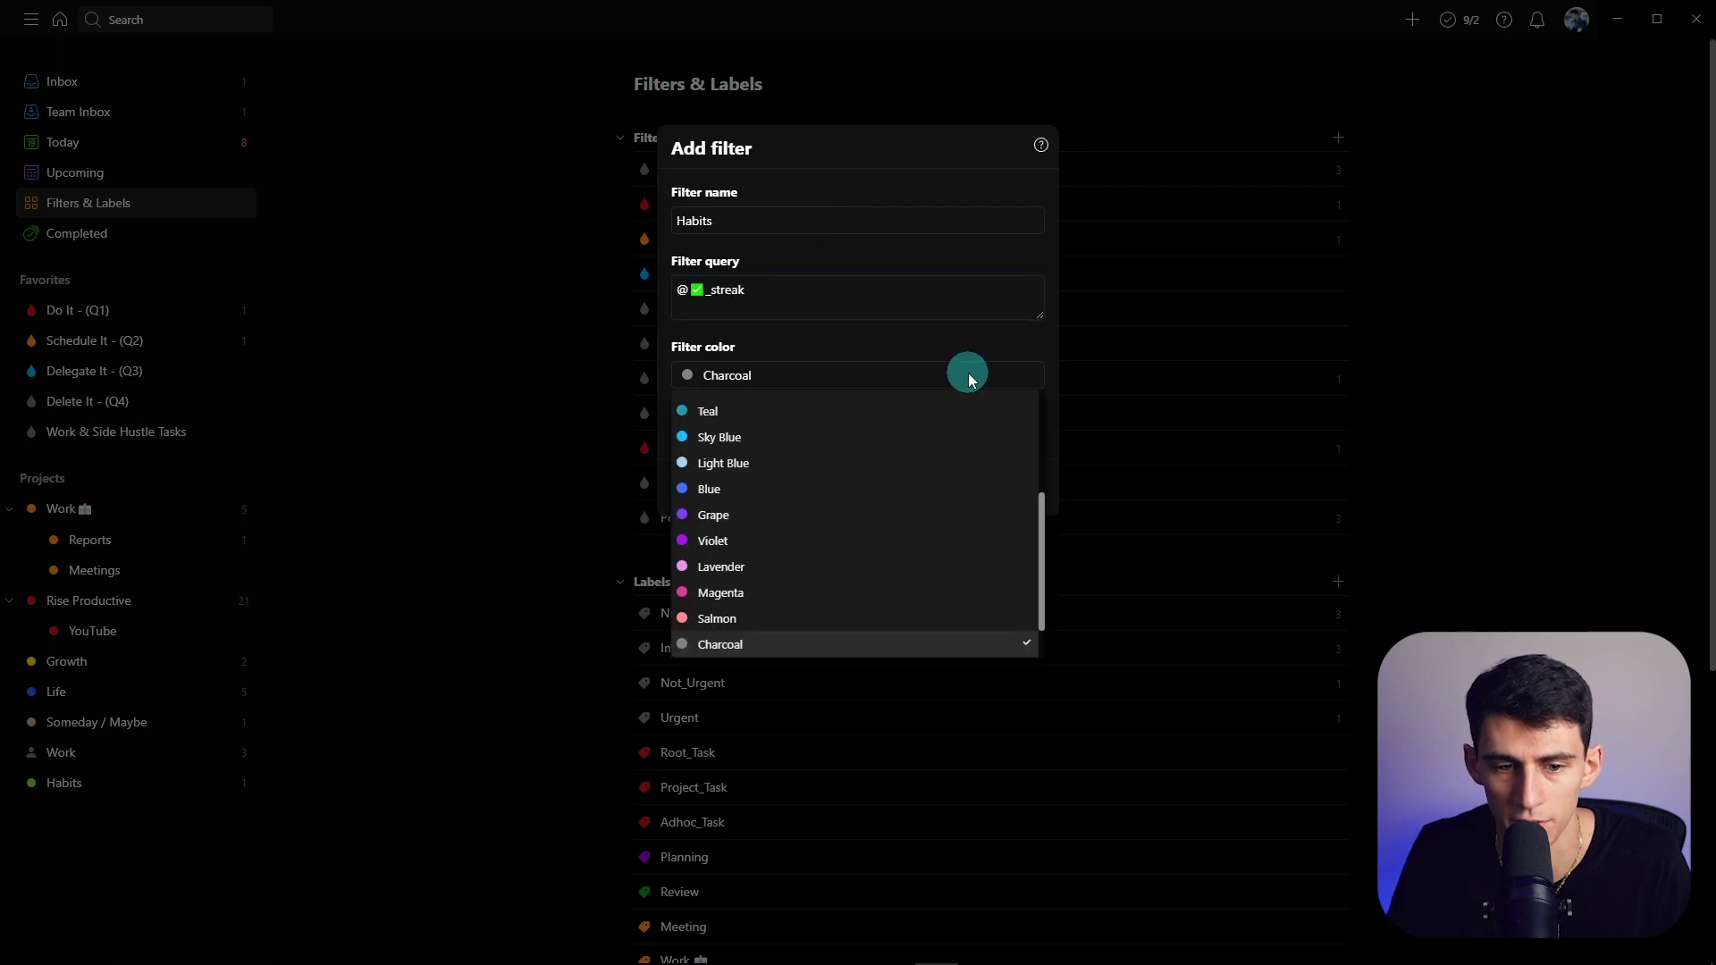
scroll(755, 509, up, 5)
click(764, 534)
key(Return)
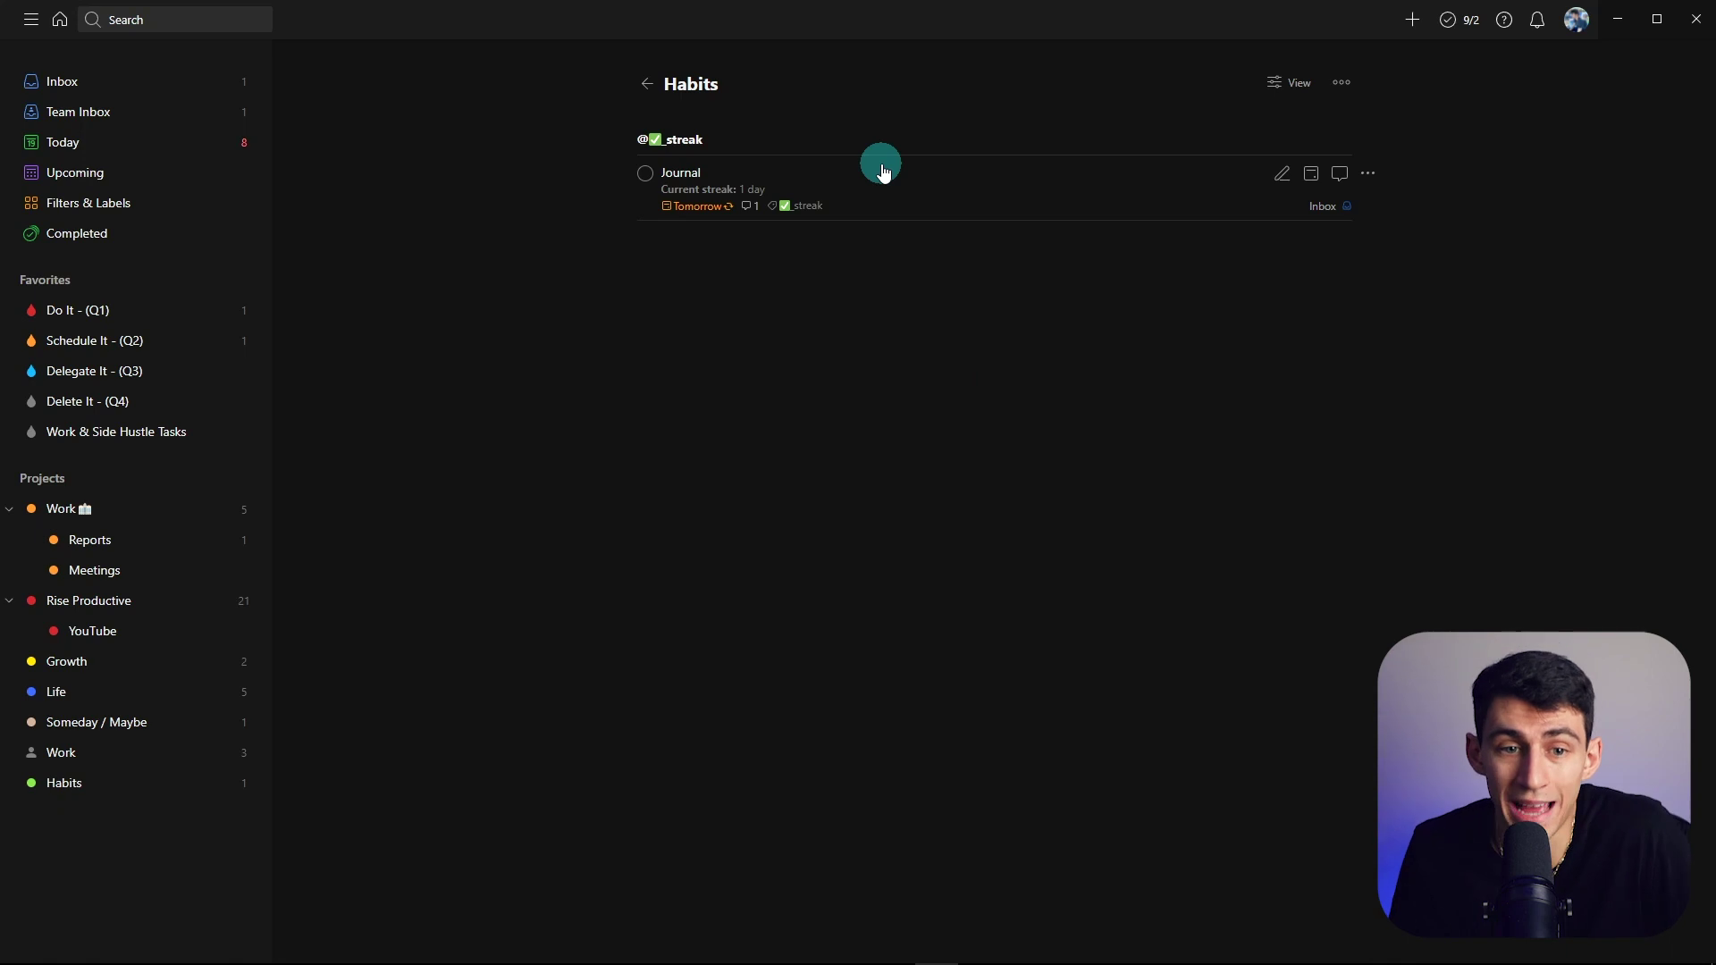
- Review Journal and the new Habits filter, then go back to the Habits project
click(887, 173)
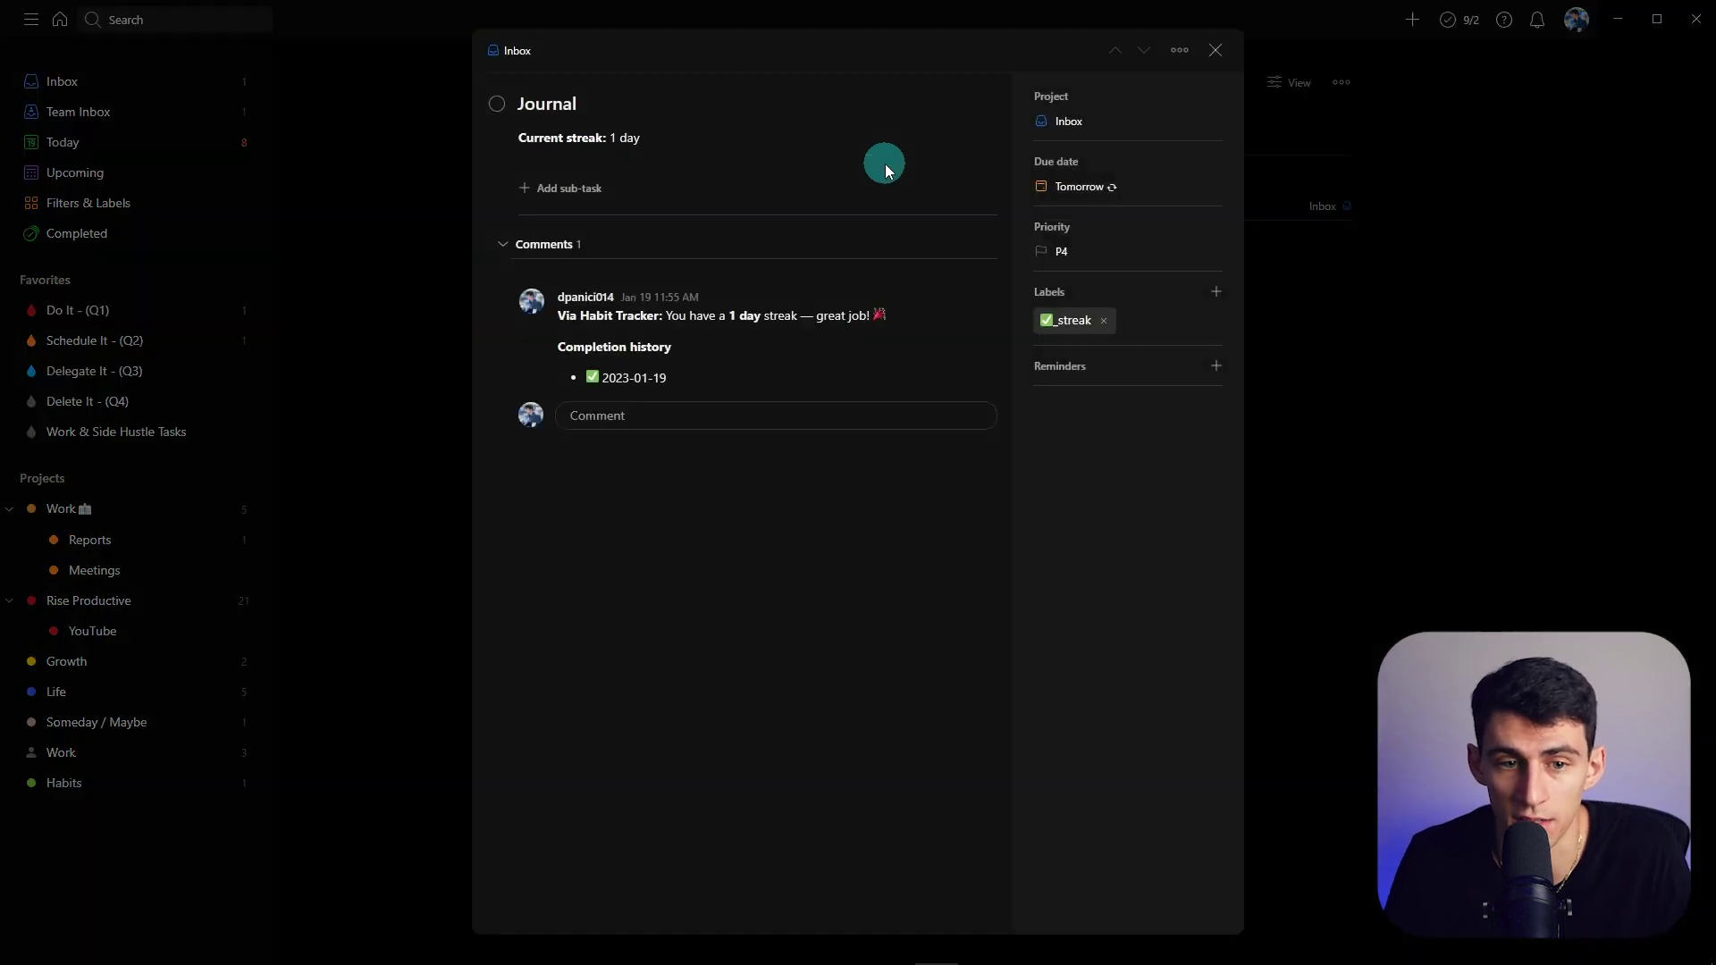
click(1238, 50)
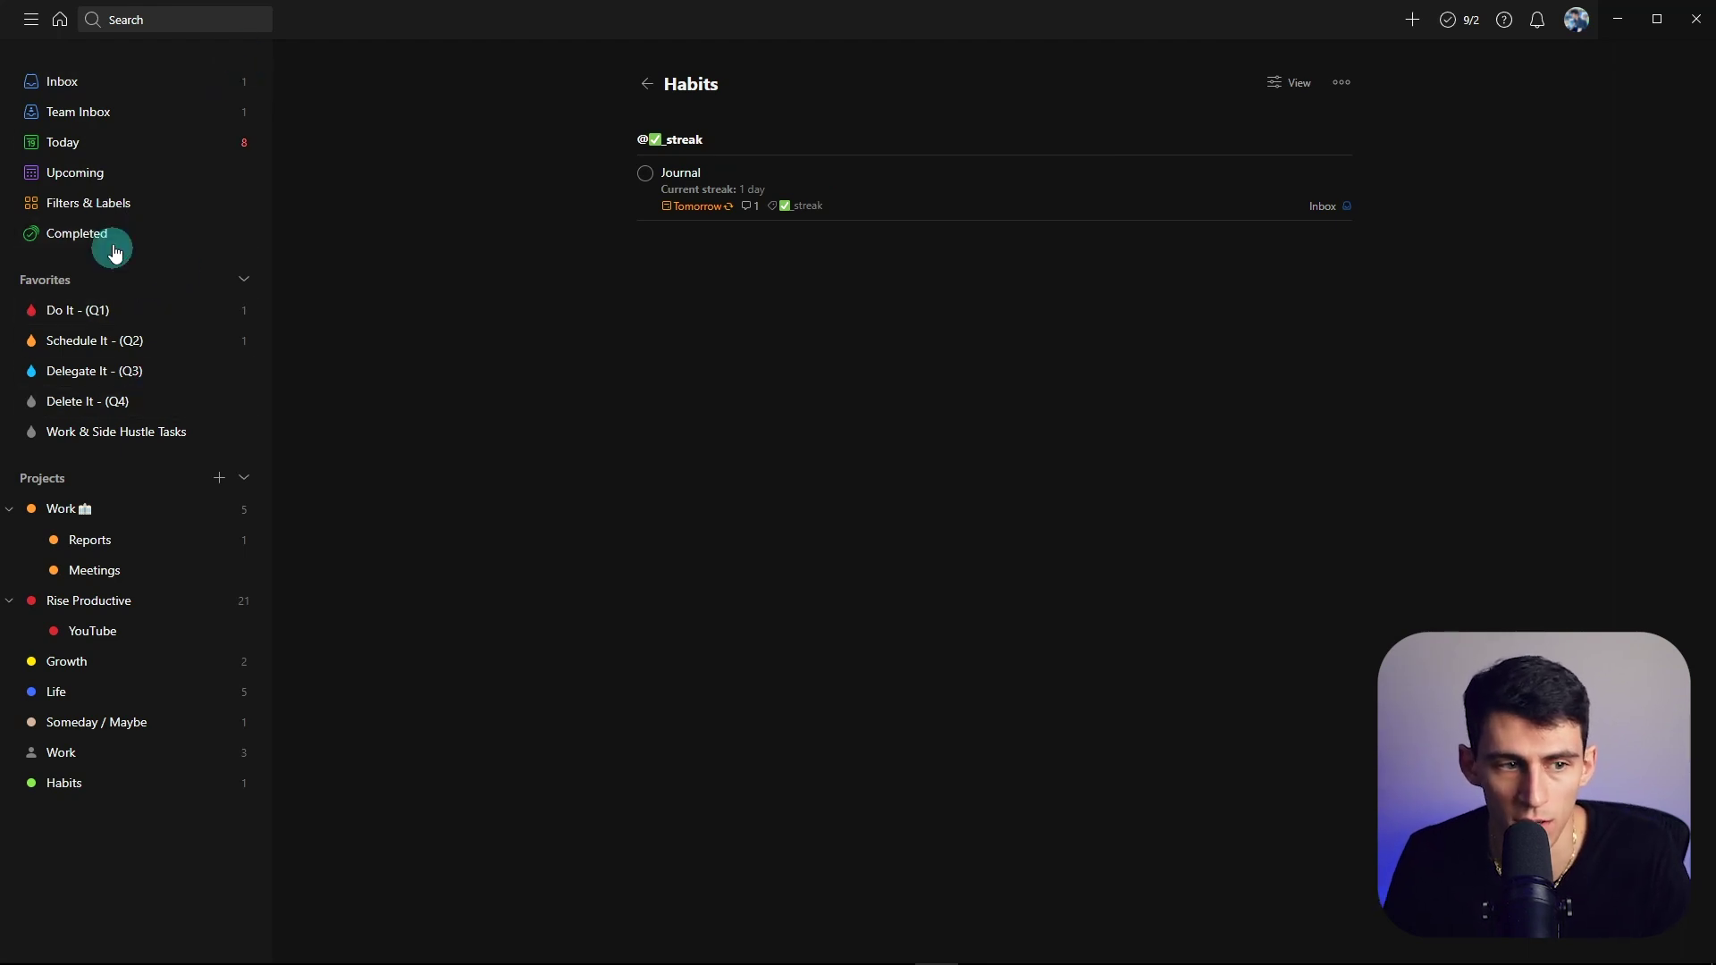
click(114, 205)
click(709, 173)
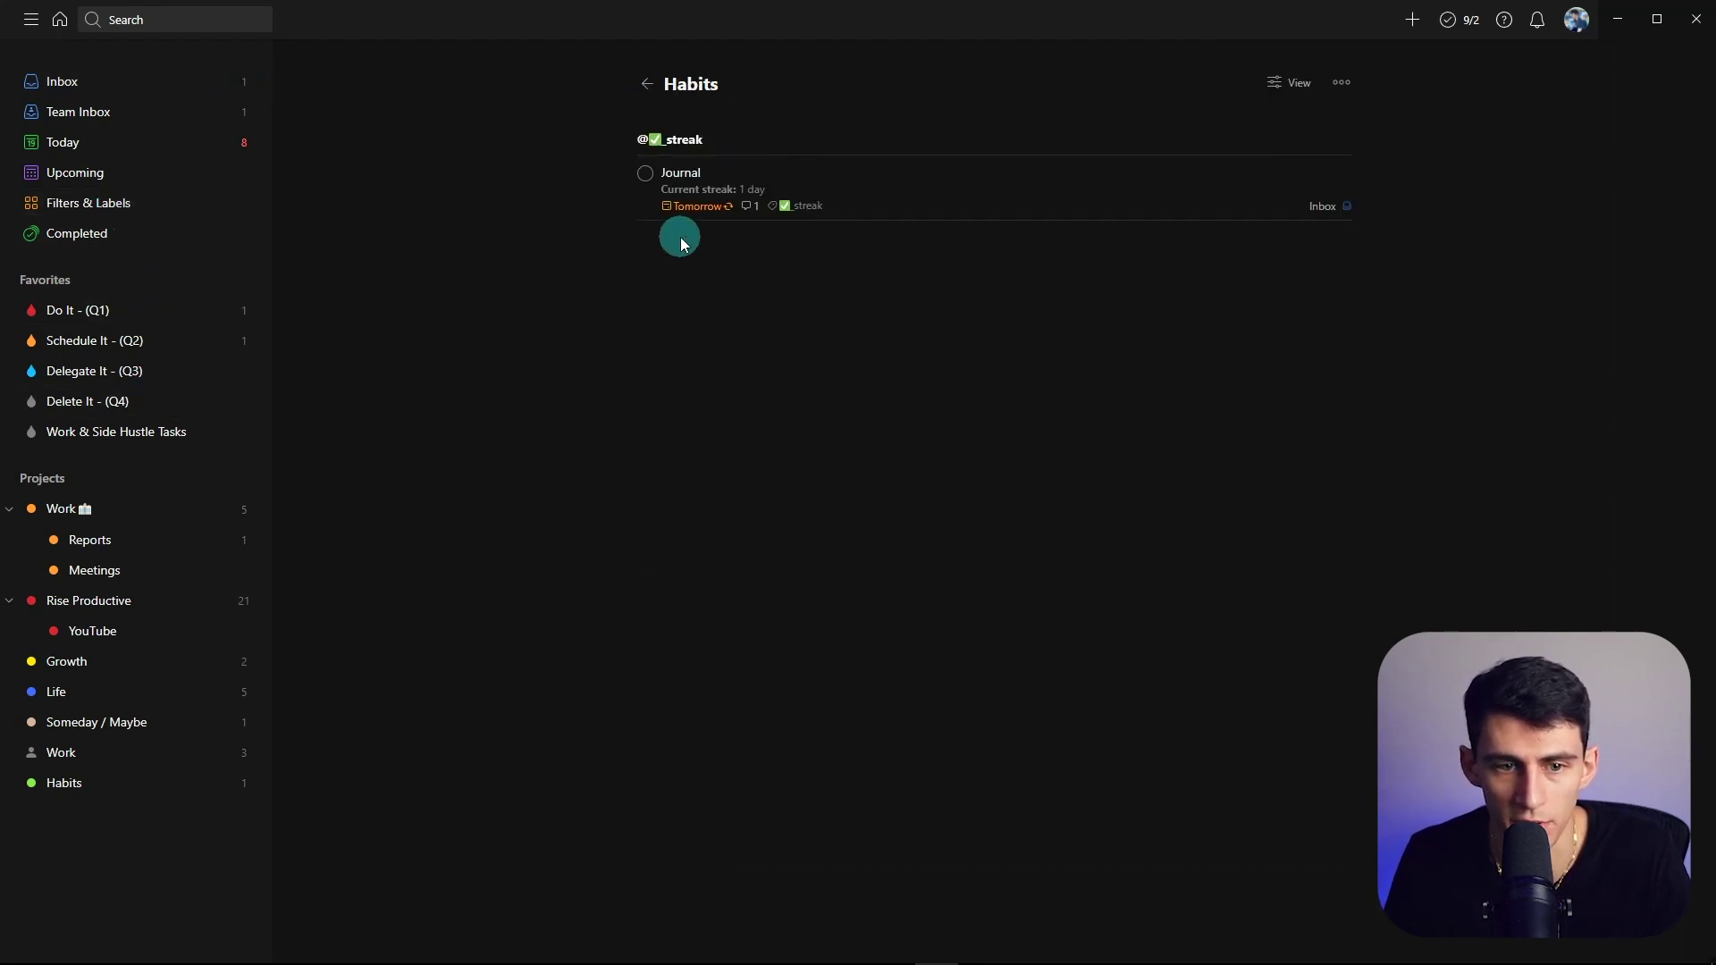
click(67, 780)
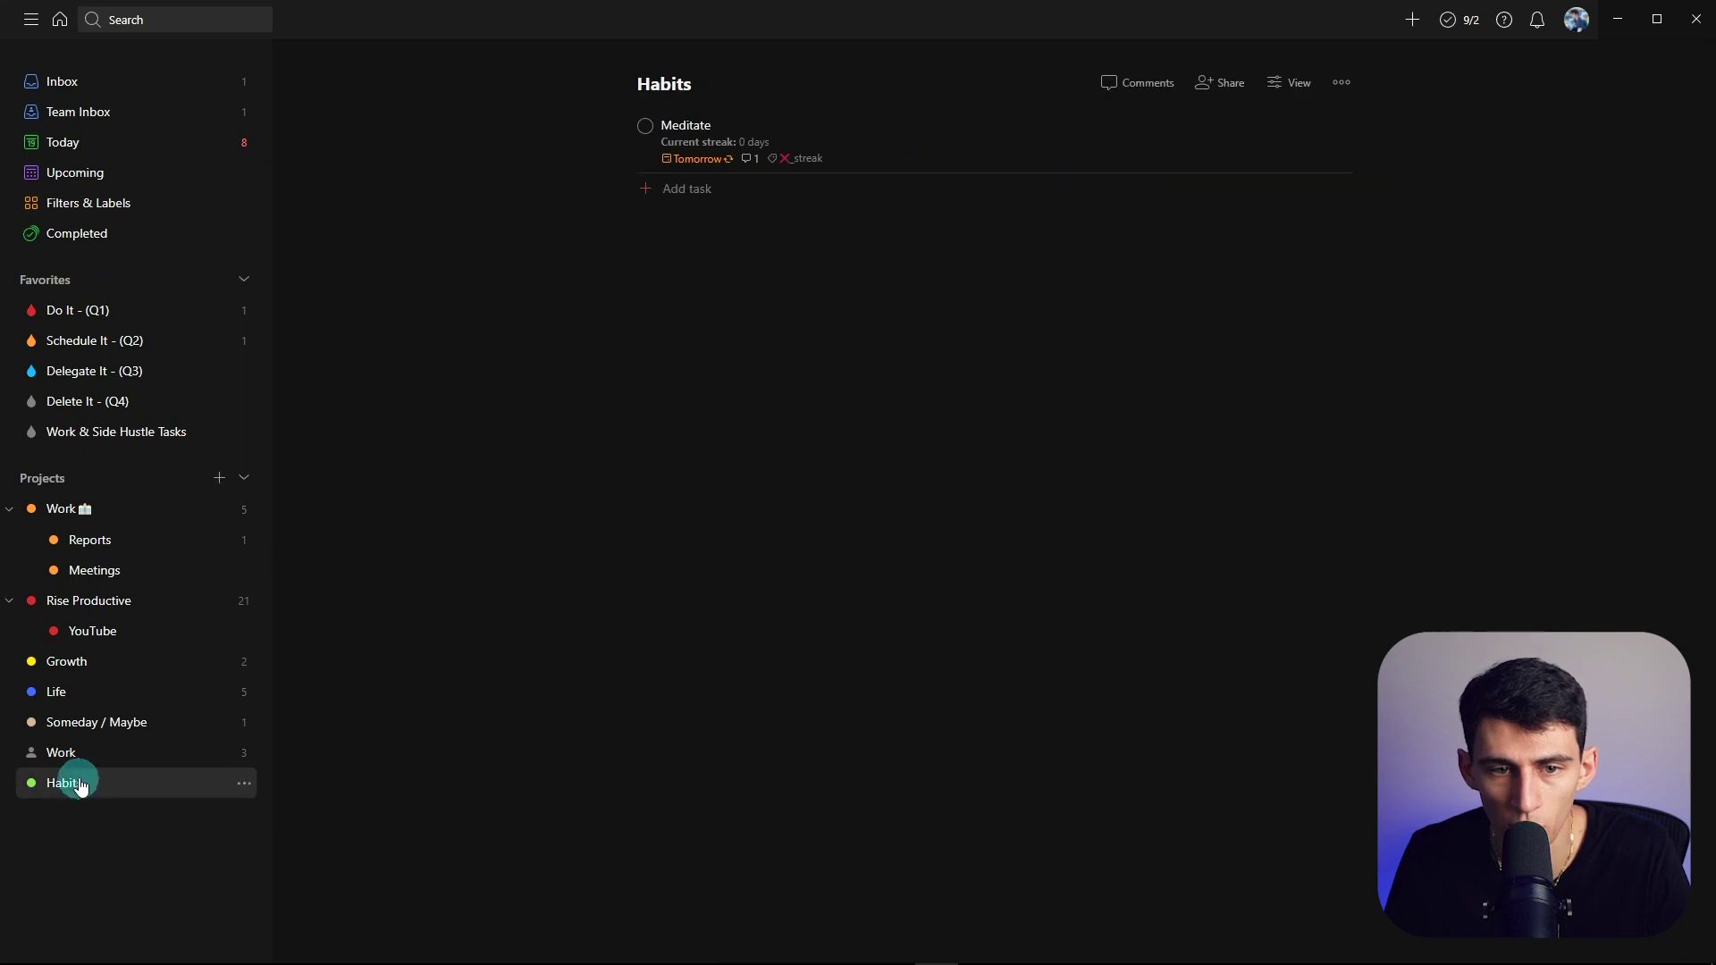
click(746, 132)
- Rename the Meditate task to 'Daily Habits'
click(1208, 45)
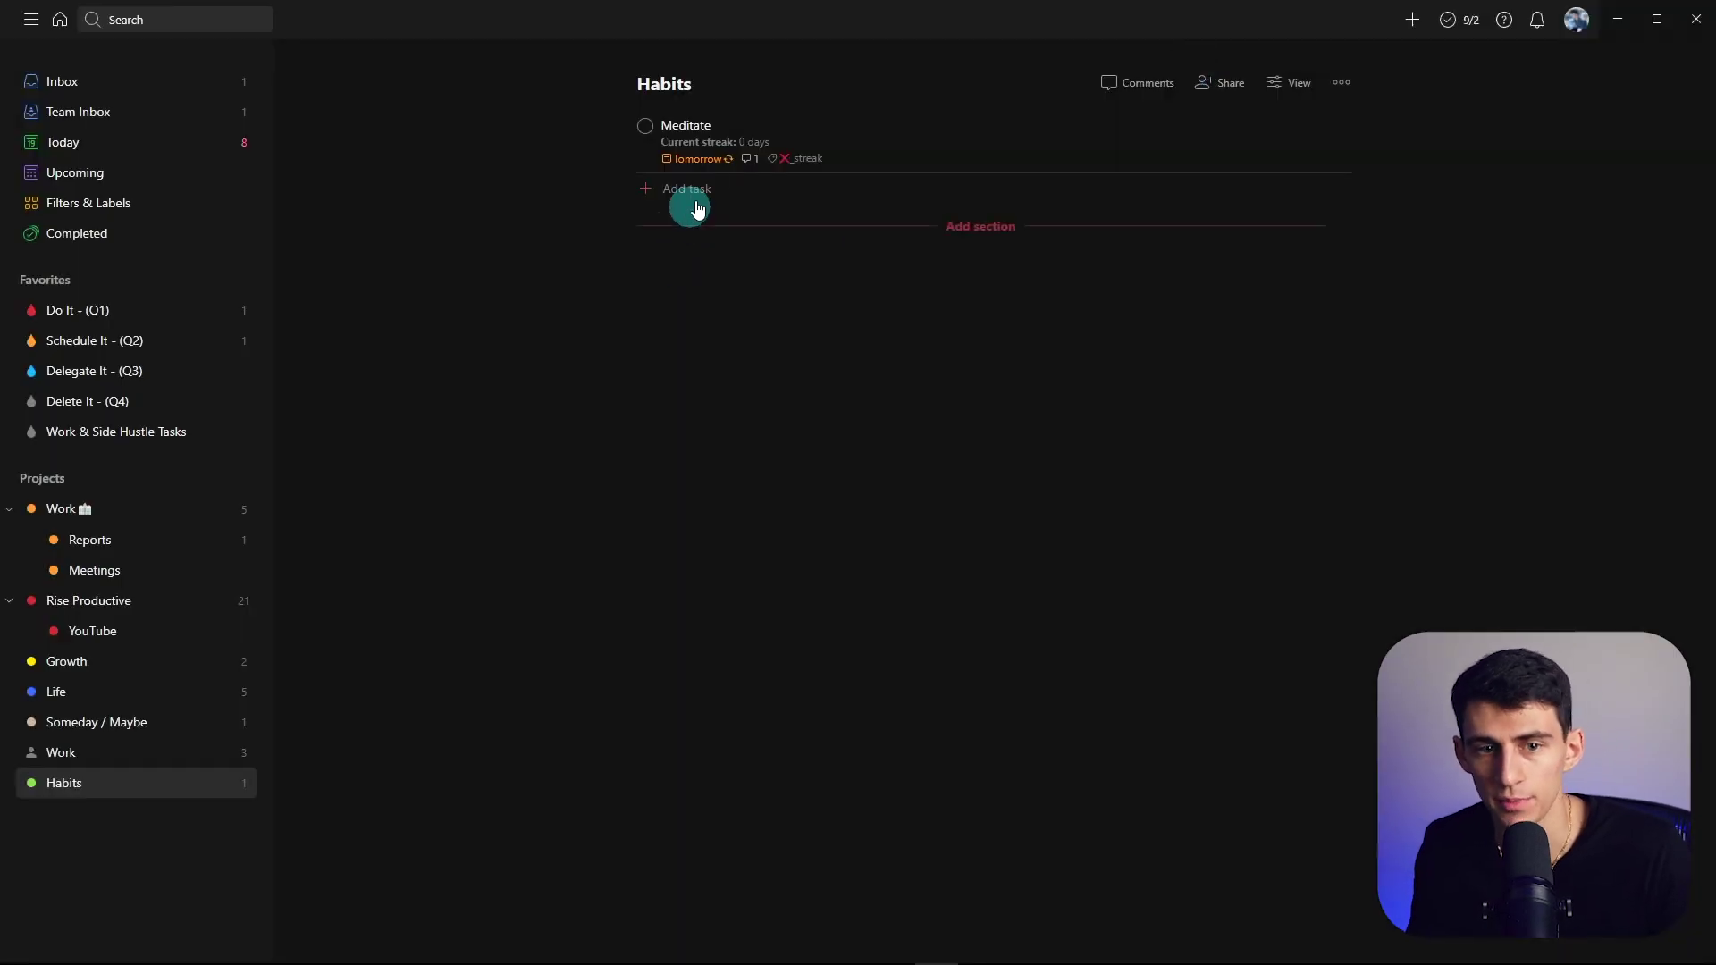
click(694, 131)
triple_click(630, 109)
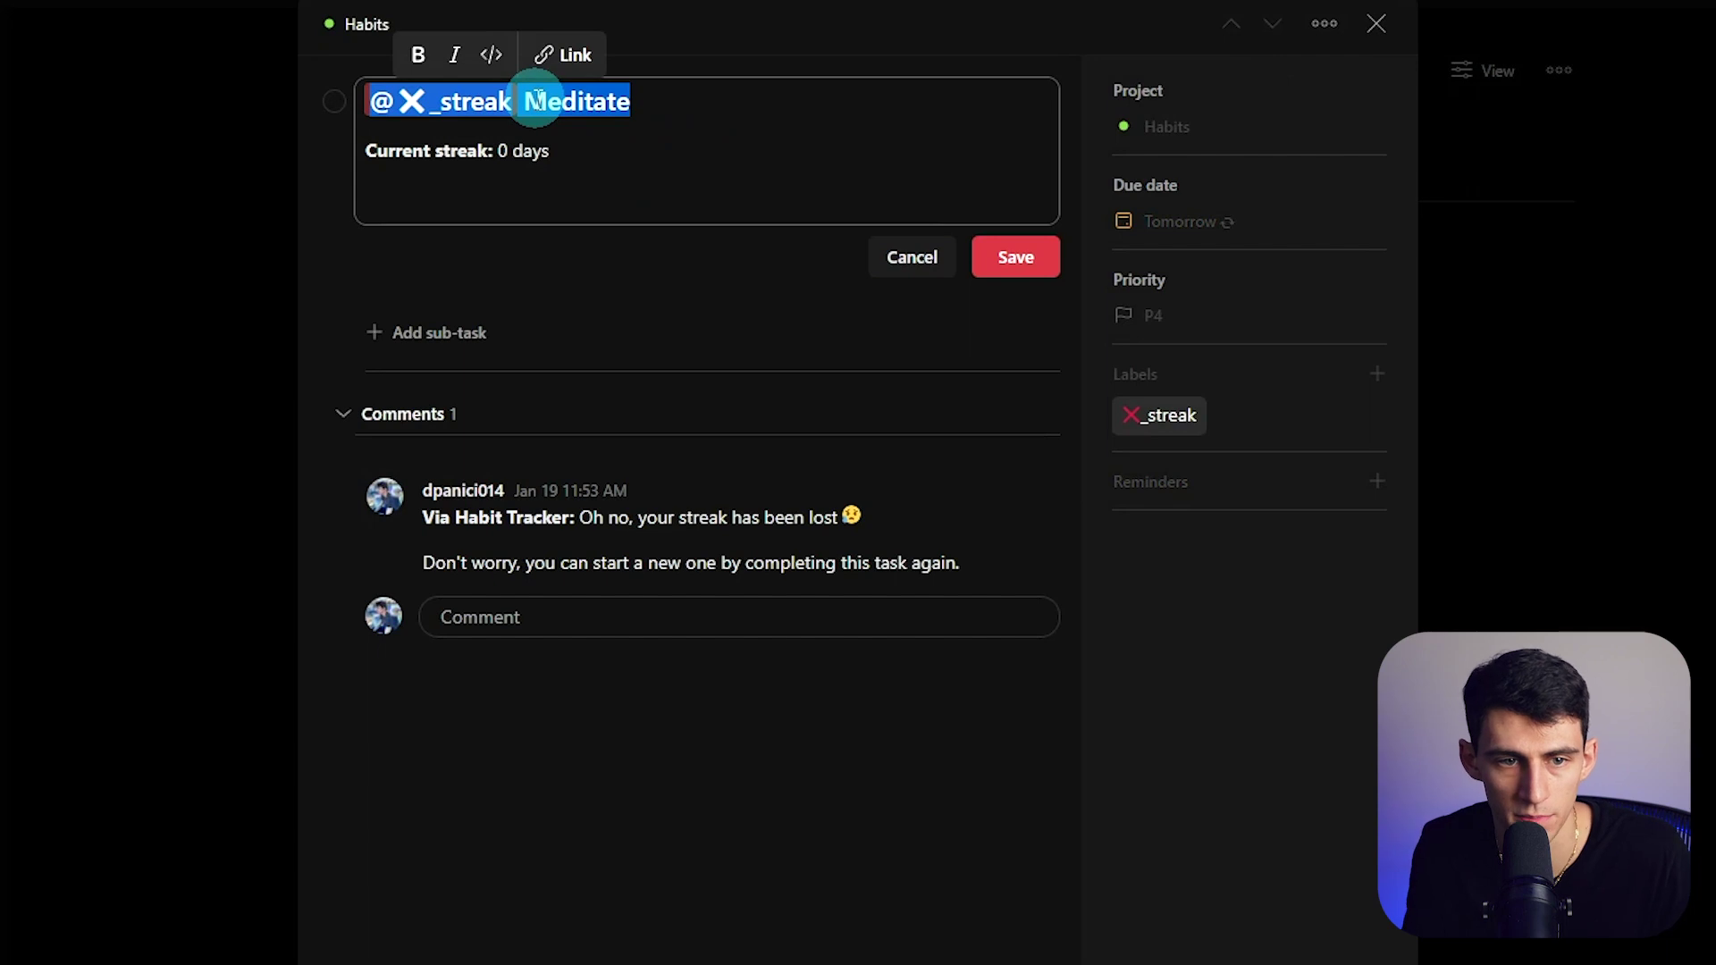
text(Daily Habits)
click(1005, 260)
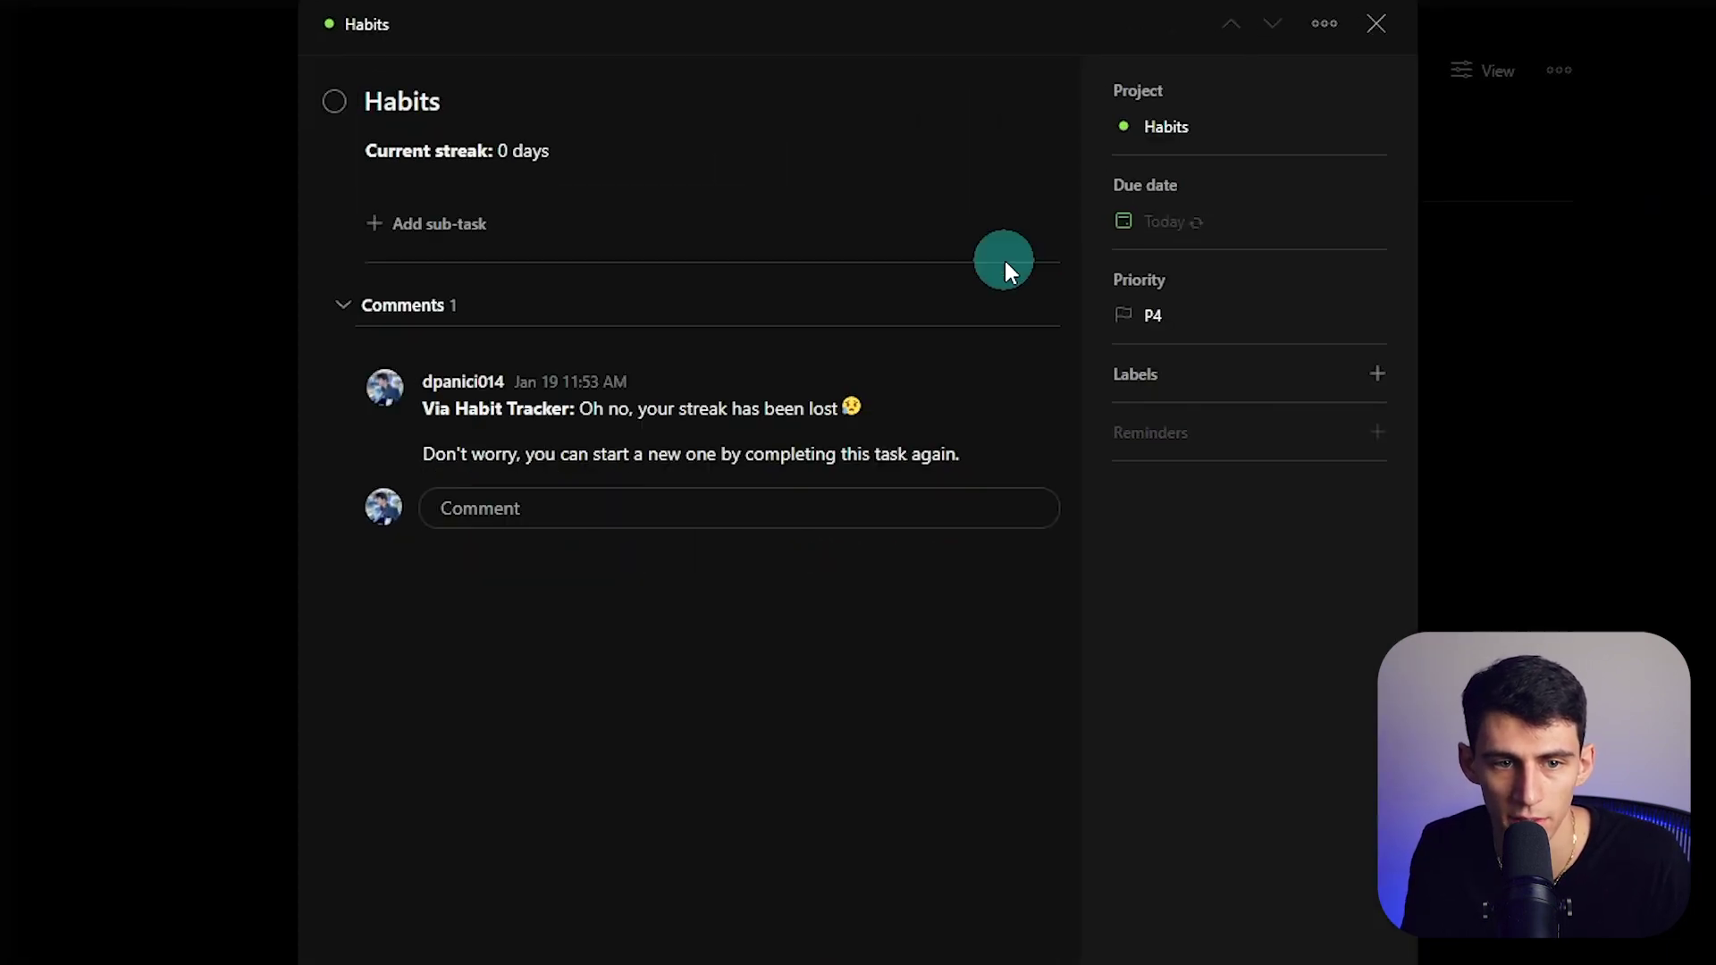
- Add a sub-task named Mediate under Daily Habits
click(402, 237)
text(x)
key(BackSpace)
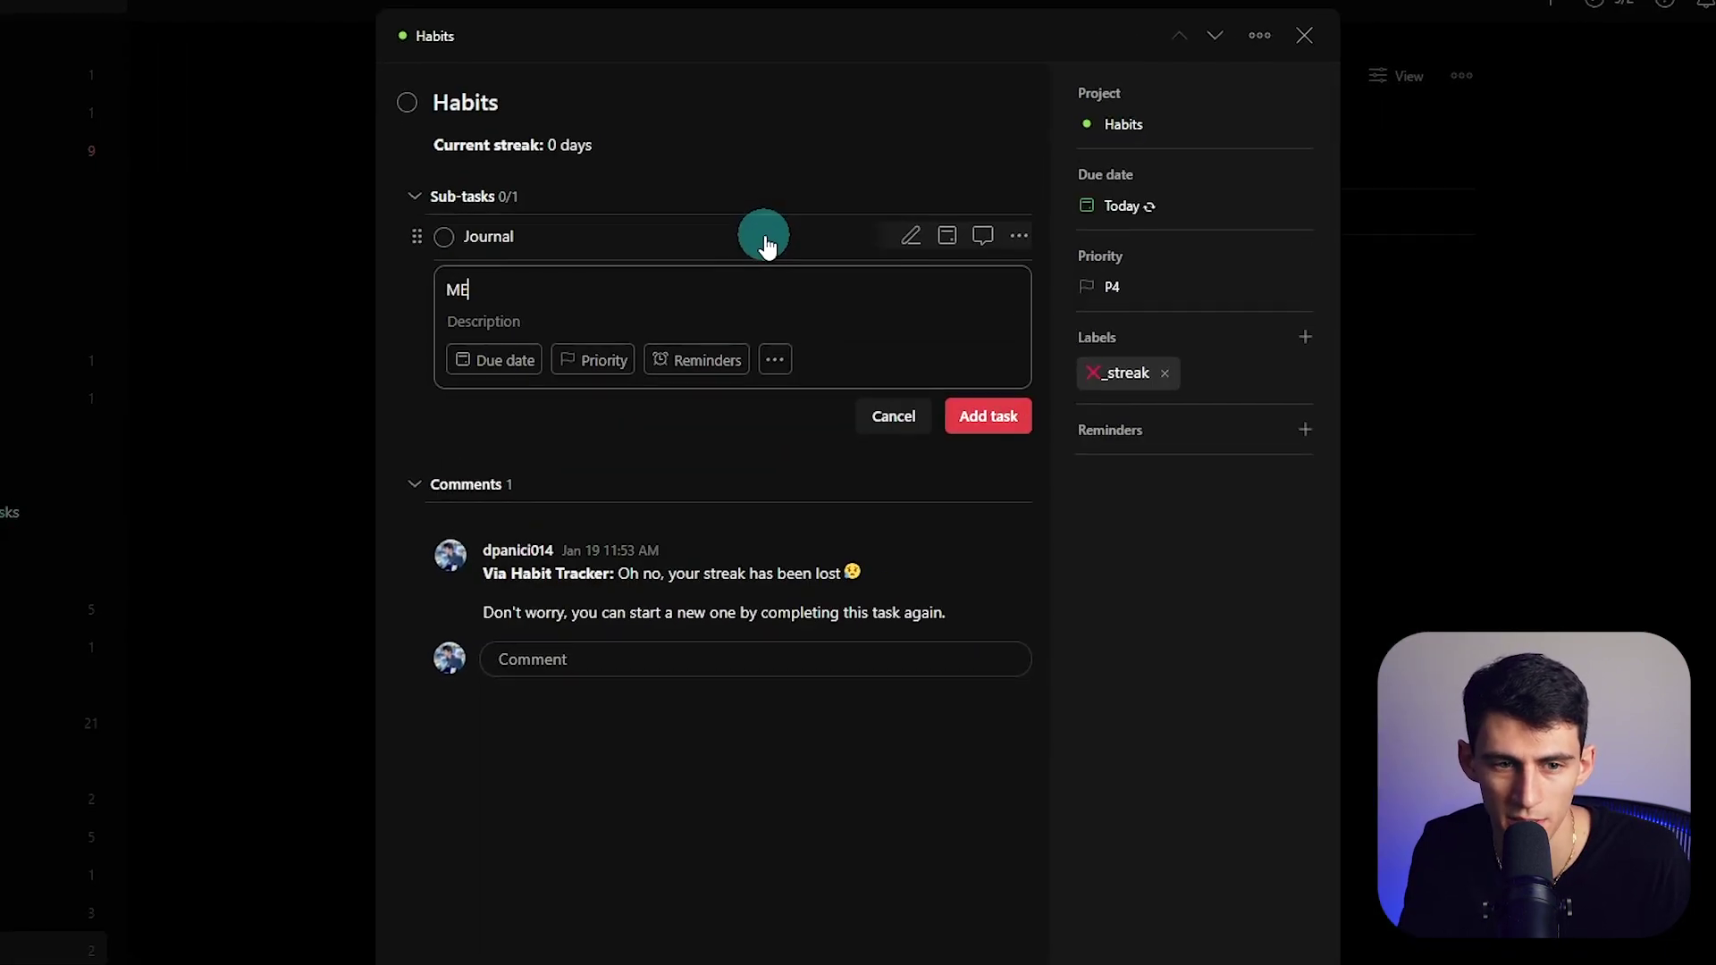
text(diate)
key(Return)
click(1324, 23)
key(Escape)
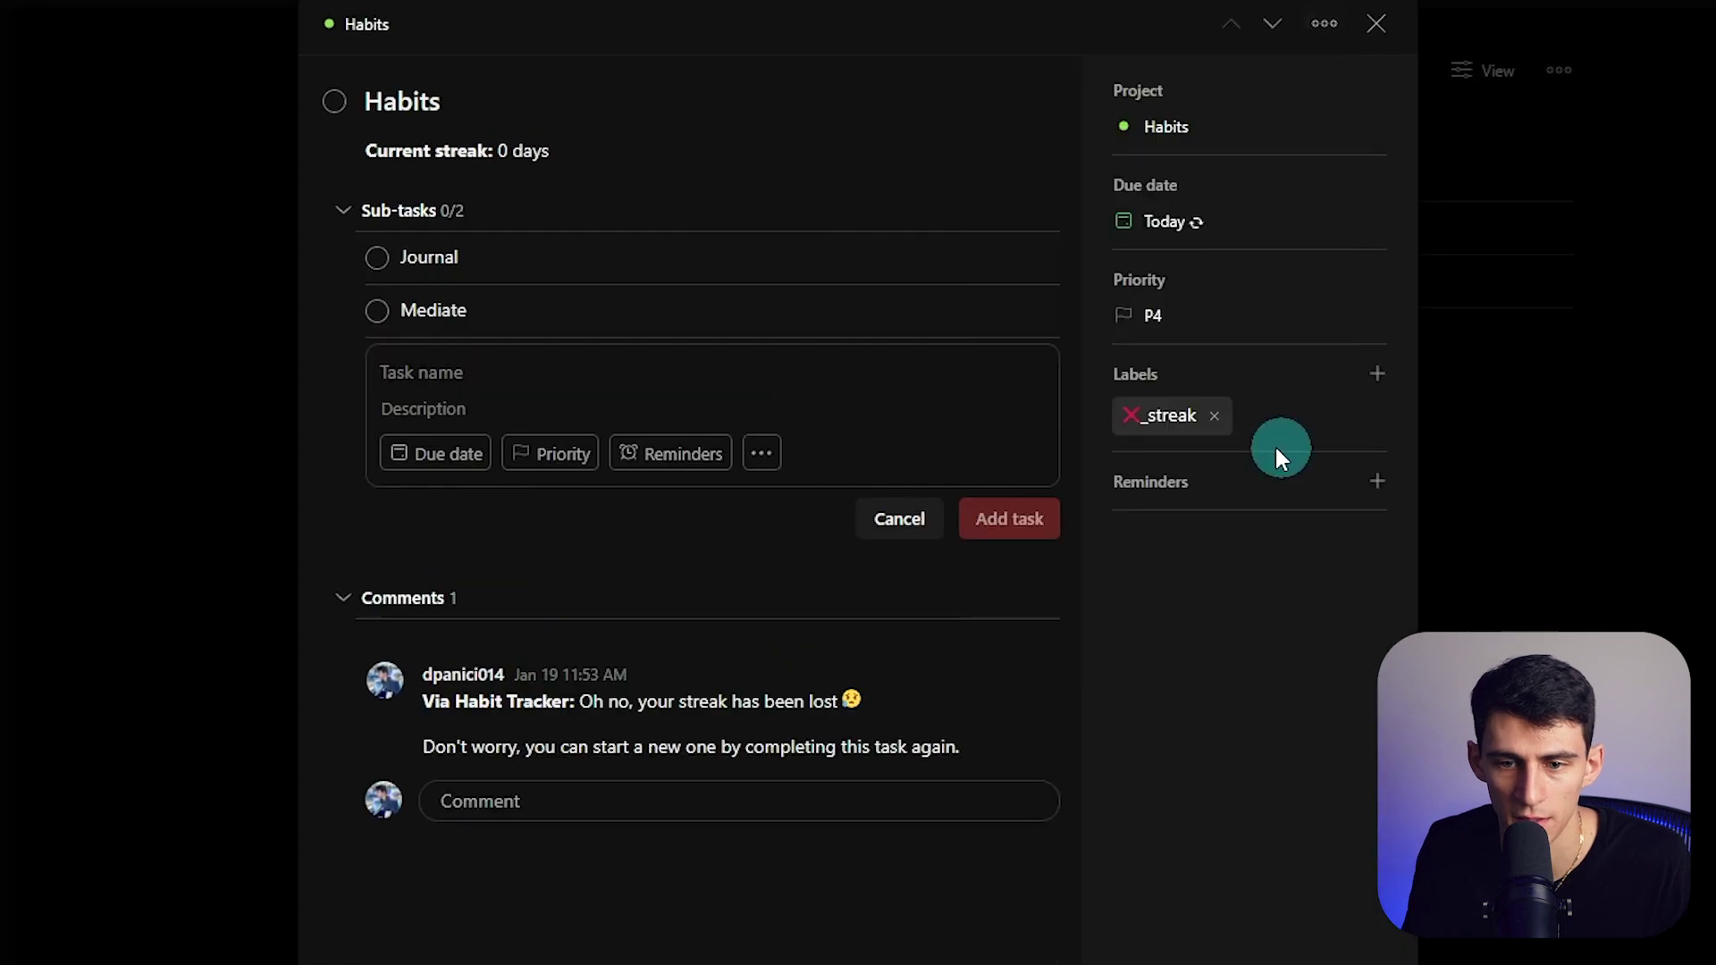
- Apply the ✅_streak label and stop, then restart, habit tracking on the task
click(1376, 374)
click(1090, 597)
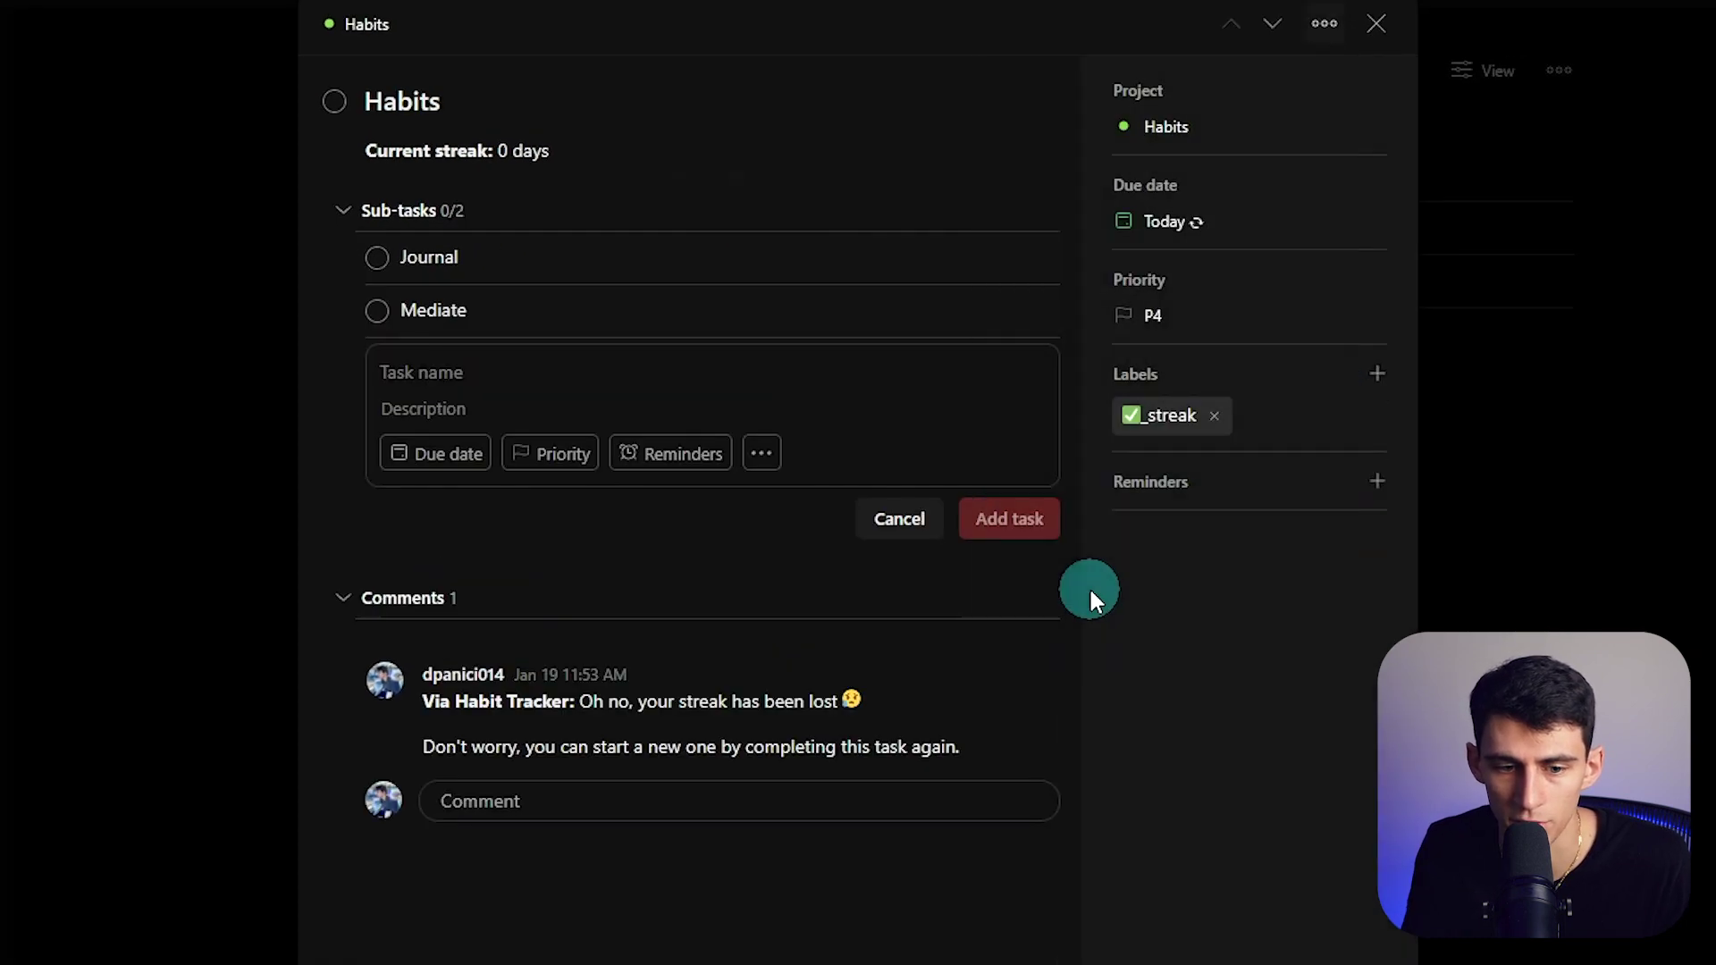
click(715, 278)
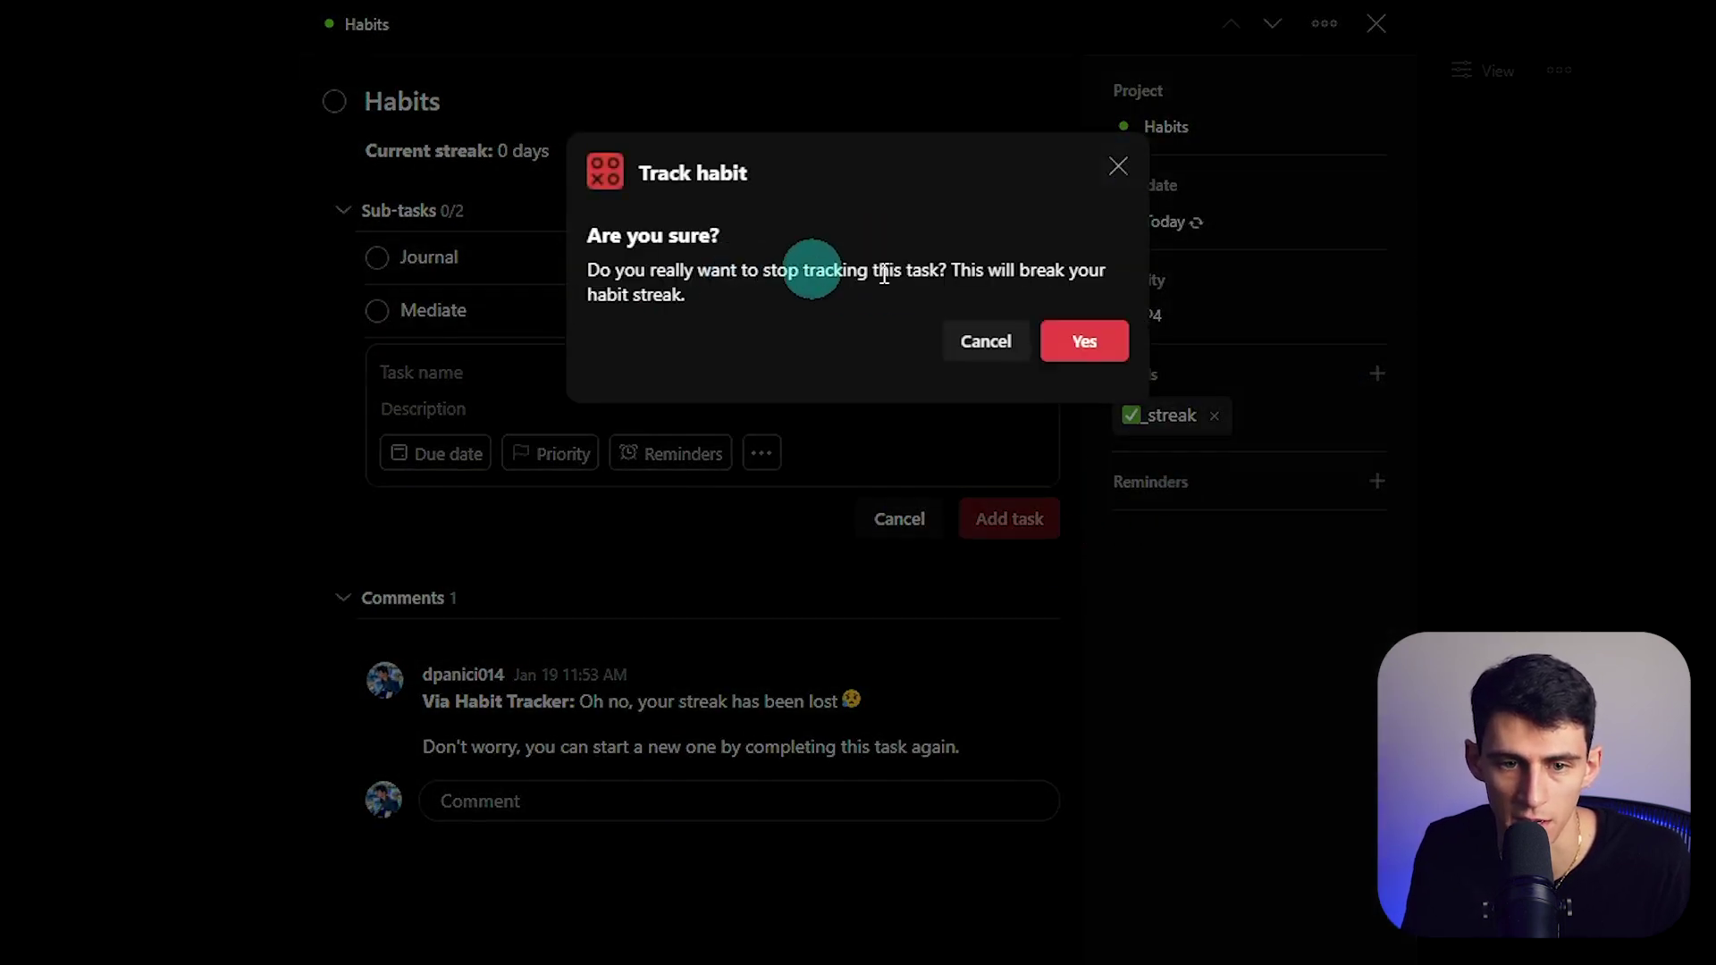
click(1074, 336)
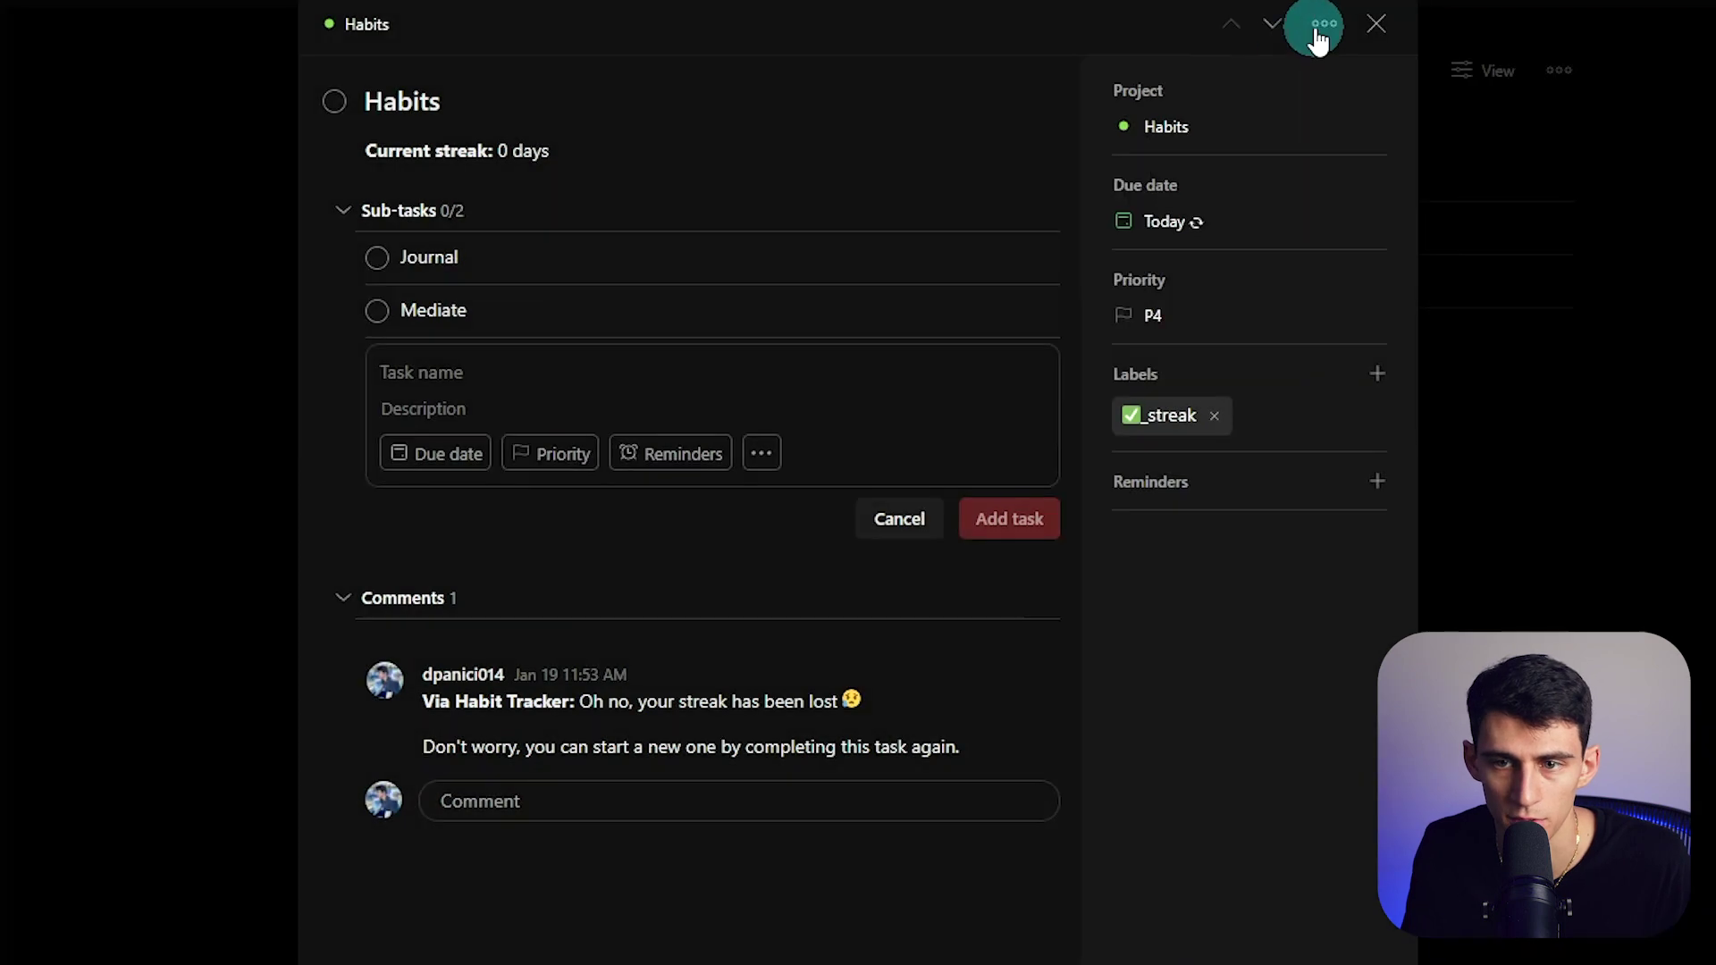
click(1319, 25)
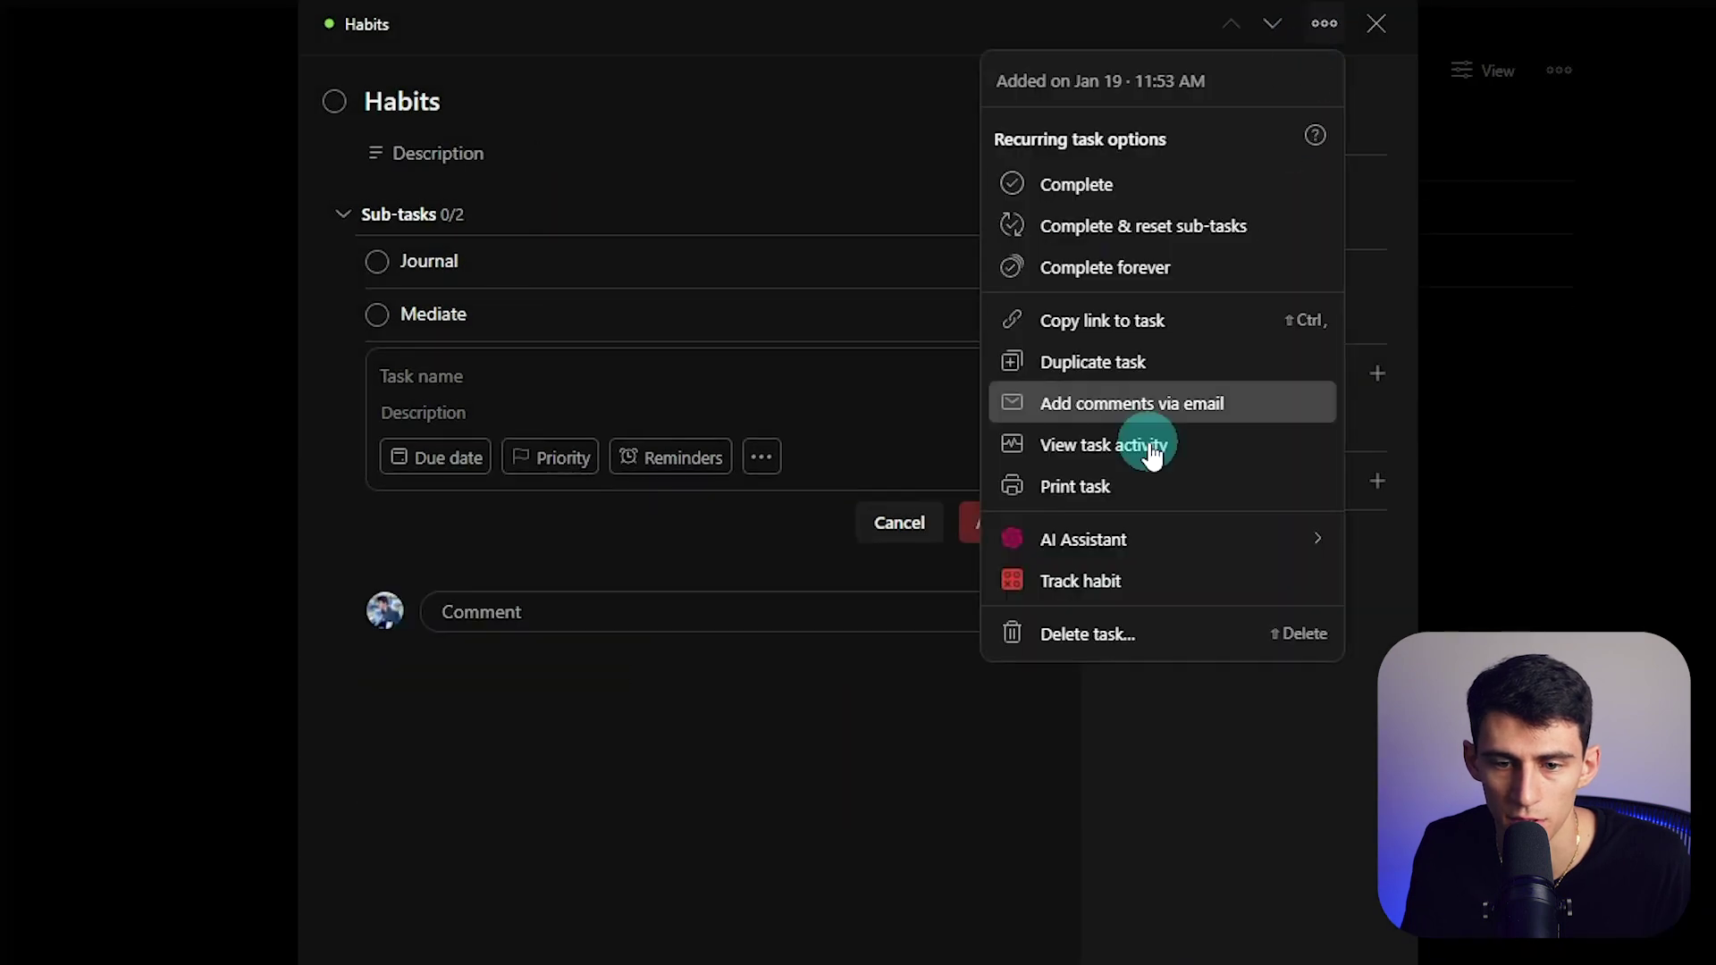
click(1091, 581)
click(1074, 417)
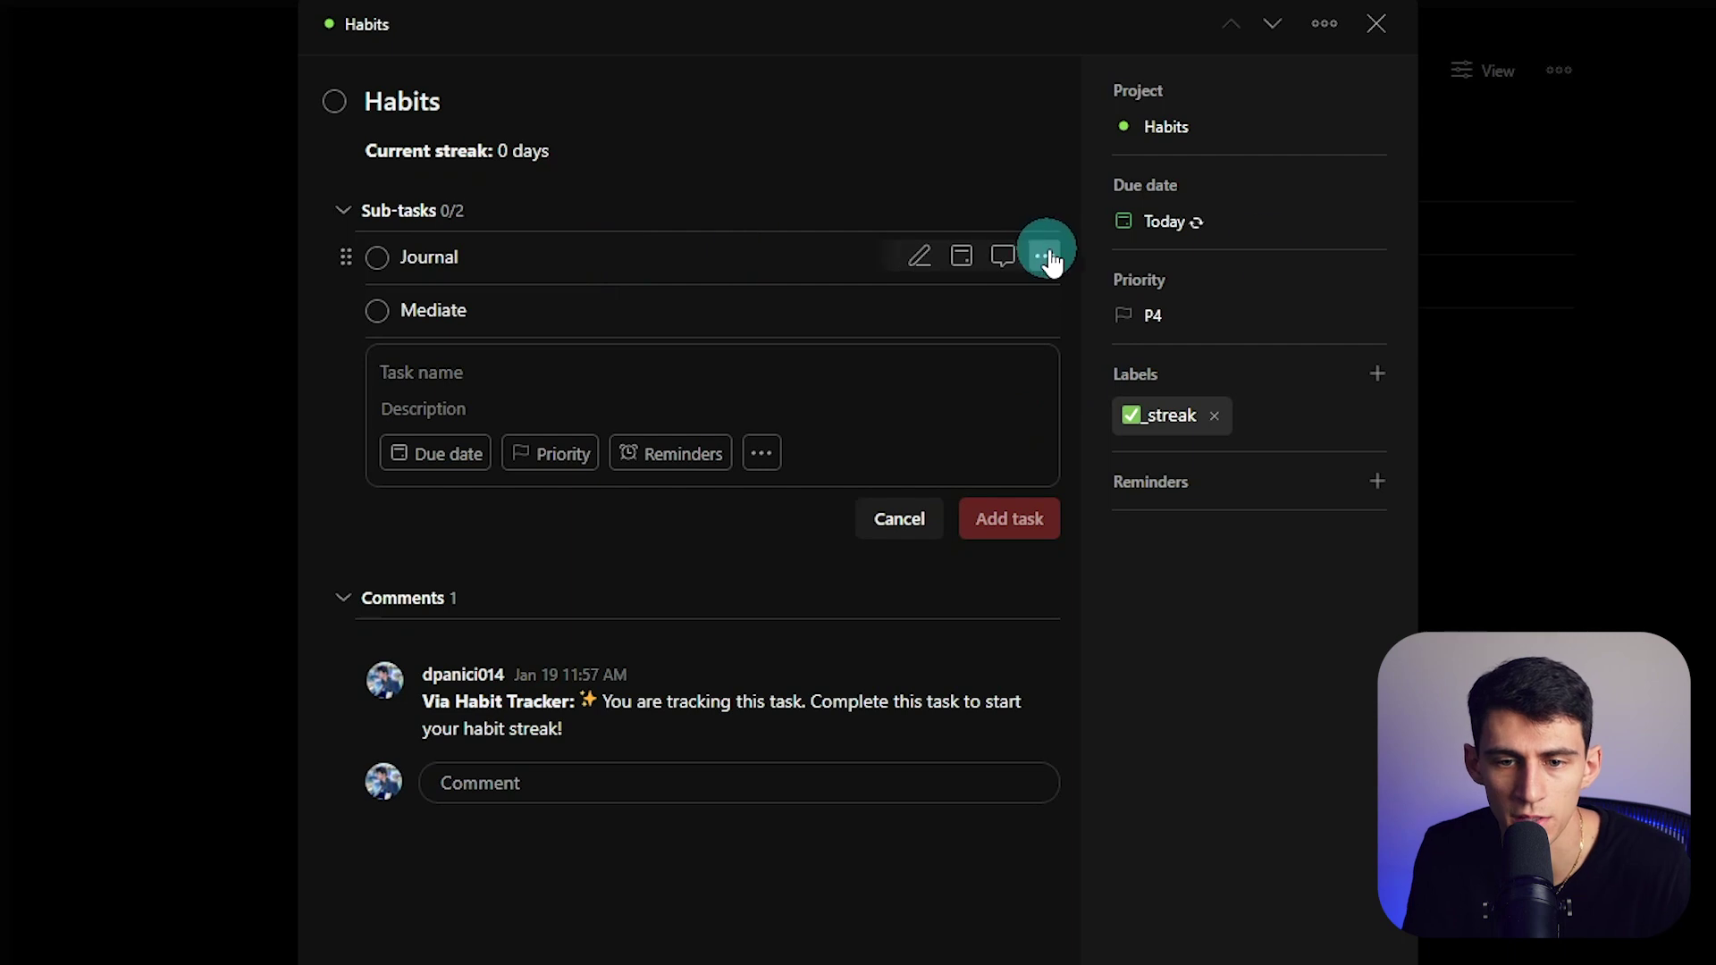
click(1047, 257)
- Label the Journal sub-task ✅_streak and track it as a habit
click(675, 263)
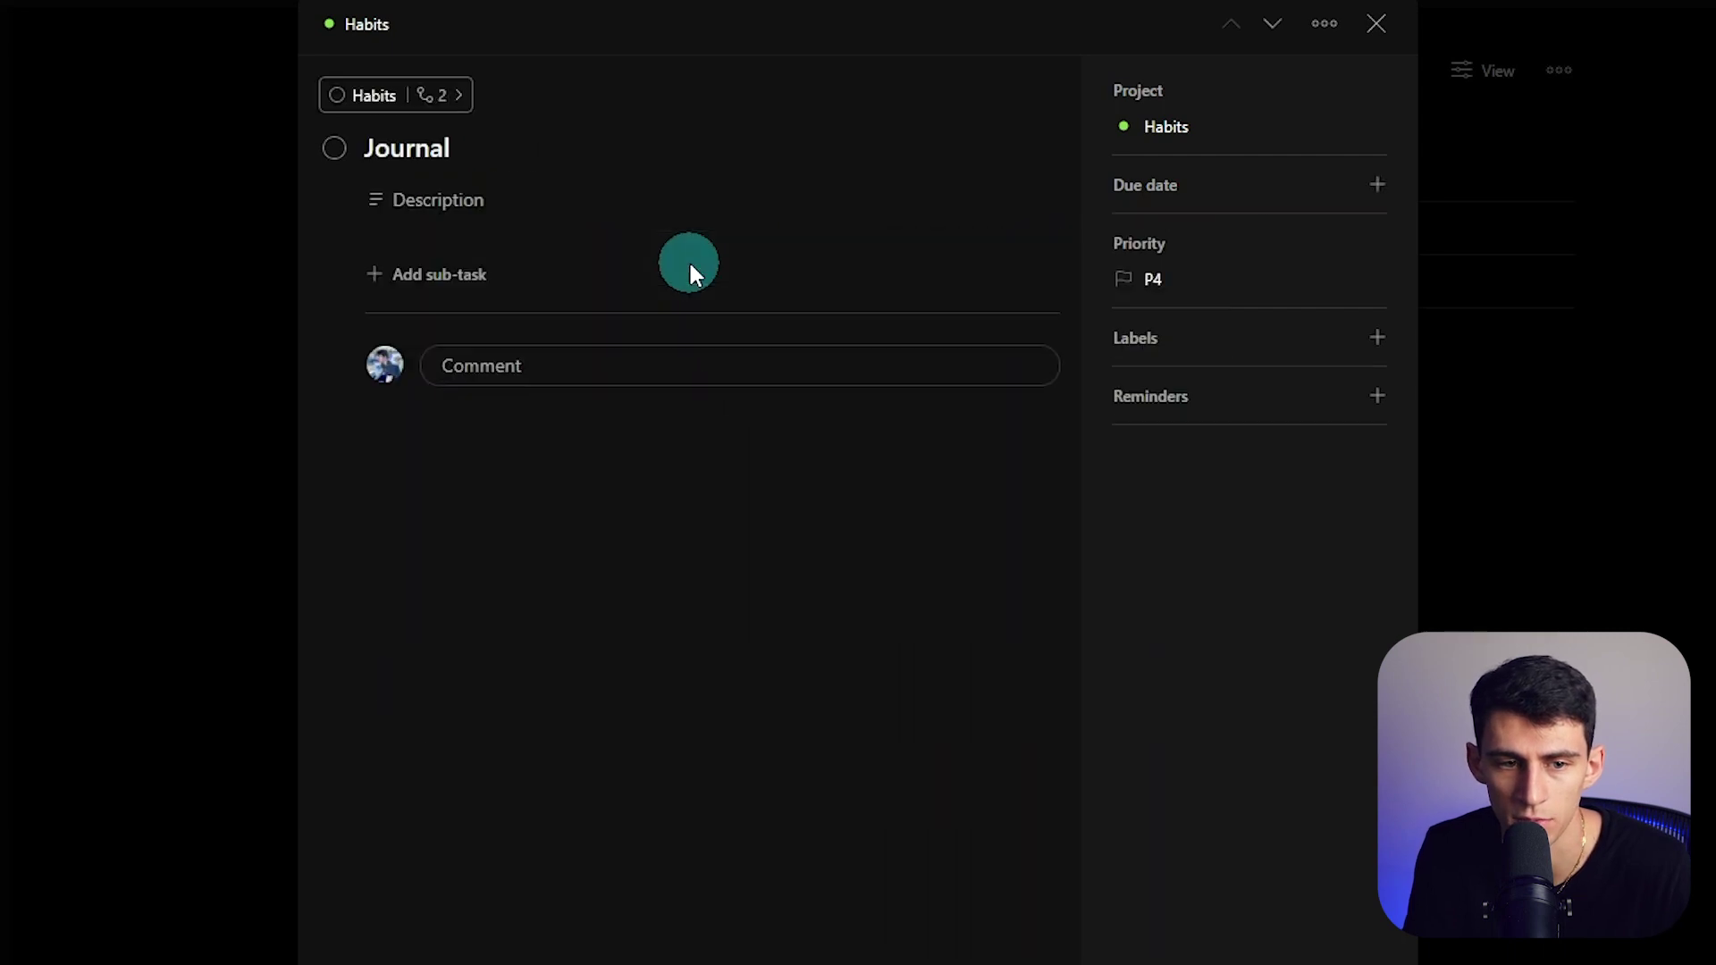
click(1194, 344)
scroll(1233, 536, down, 5)
click(1242, 686)
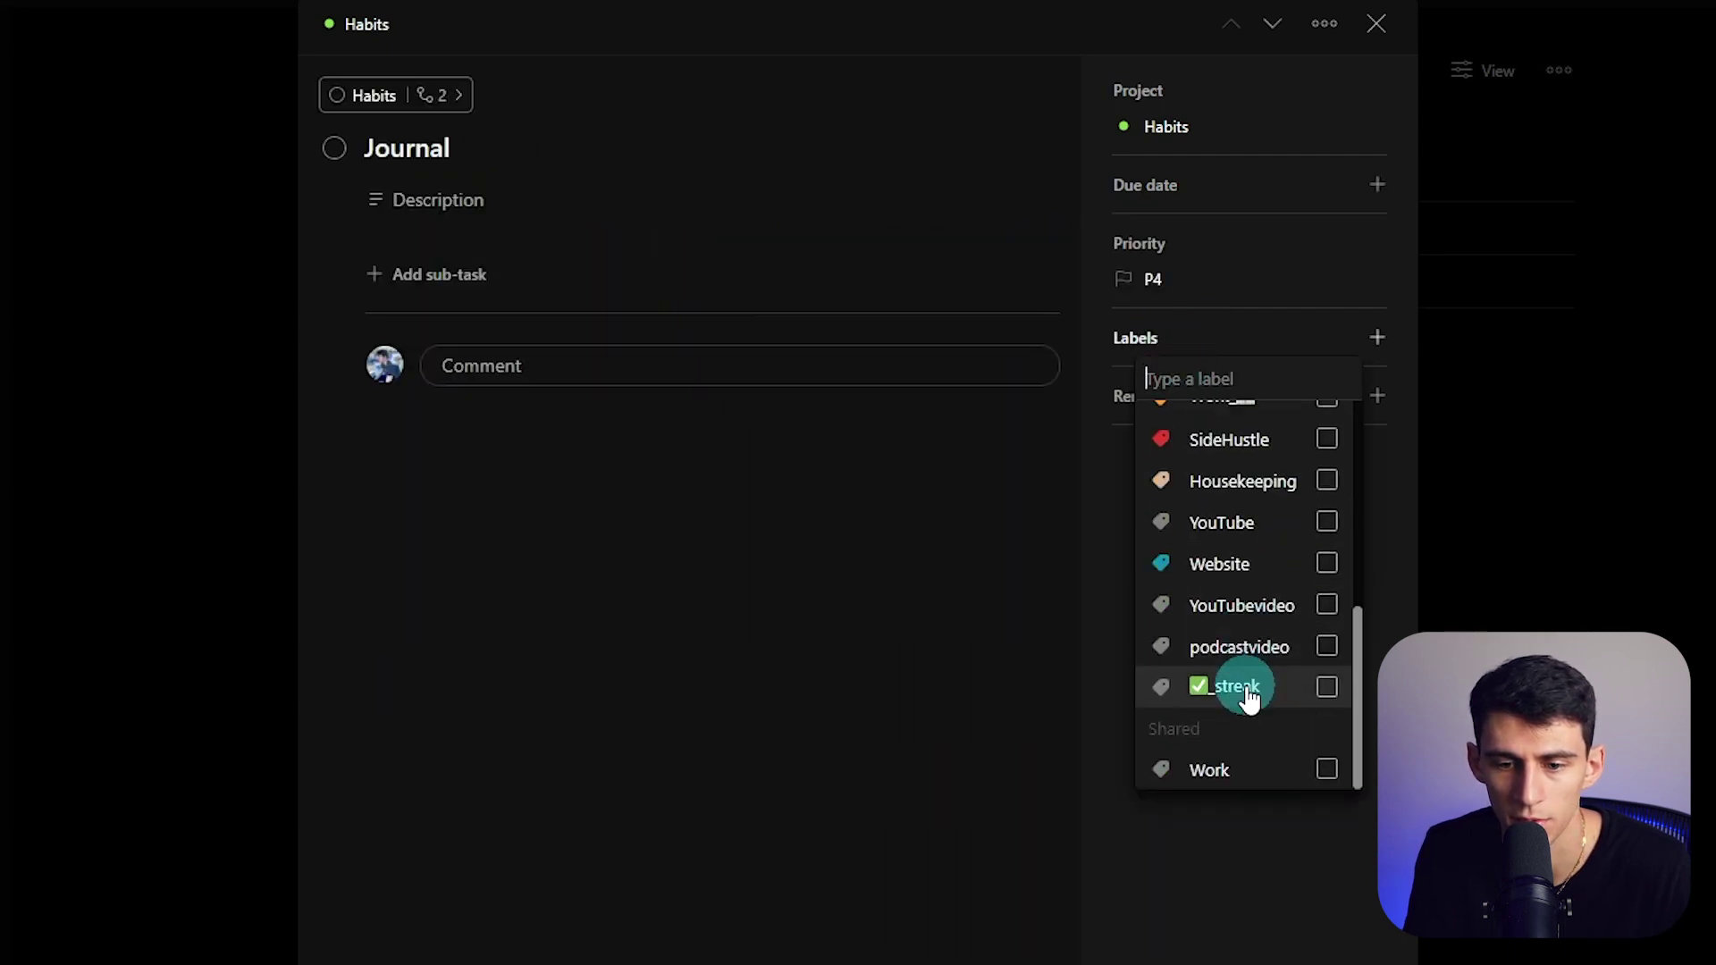
click(882, 619)
click(1325, 23)
click(1076, 394)
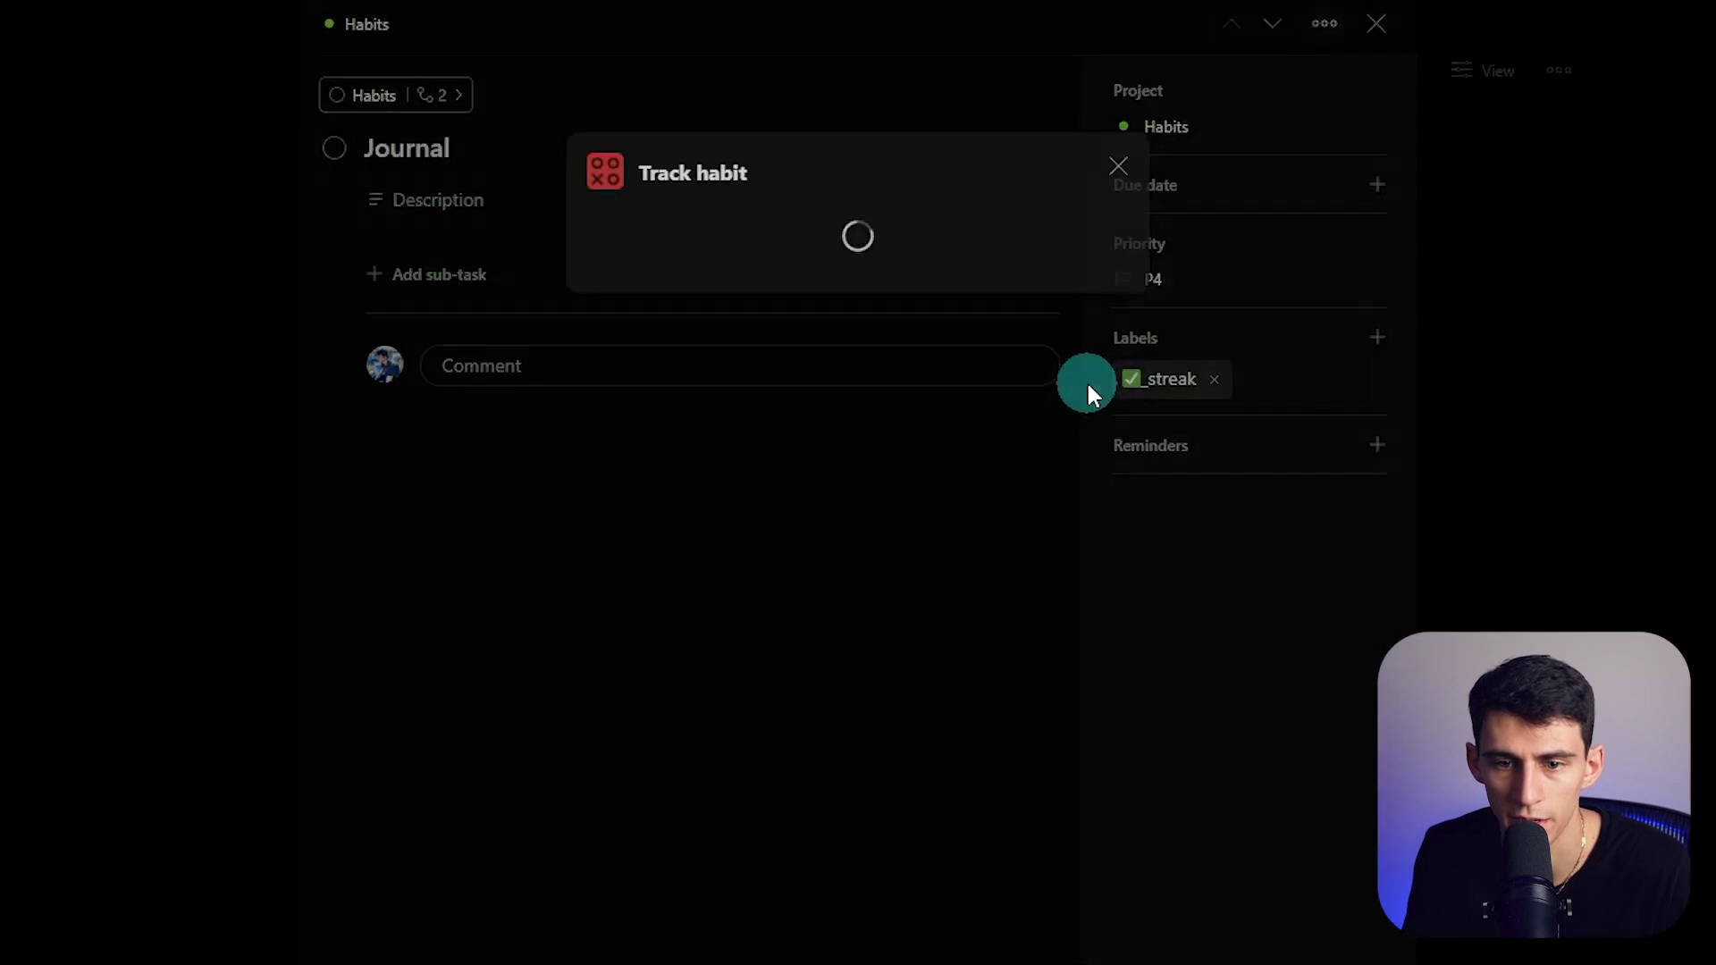
click(1070, 404)
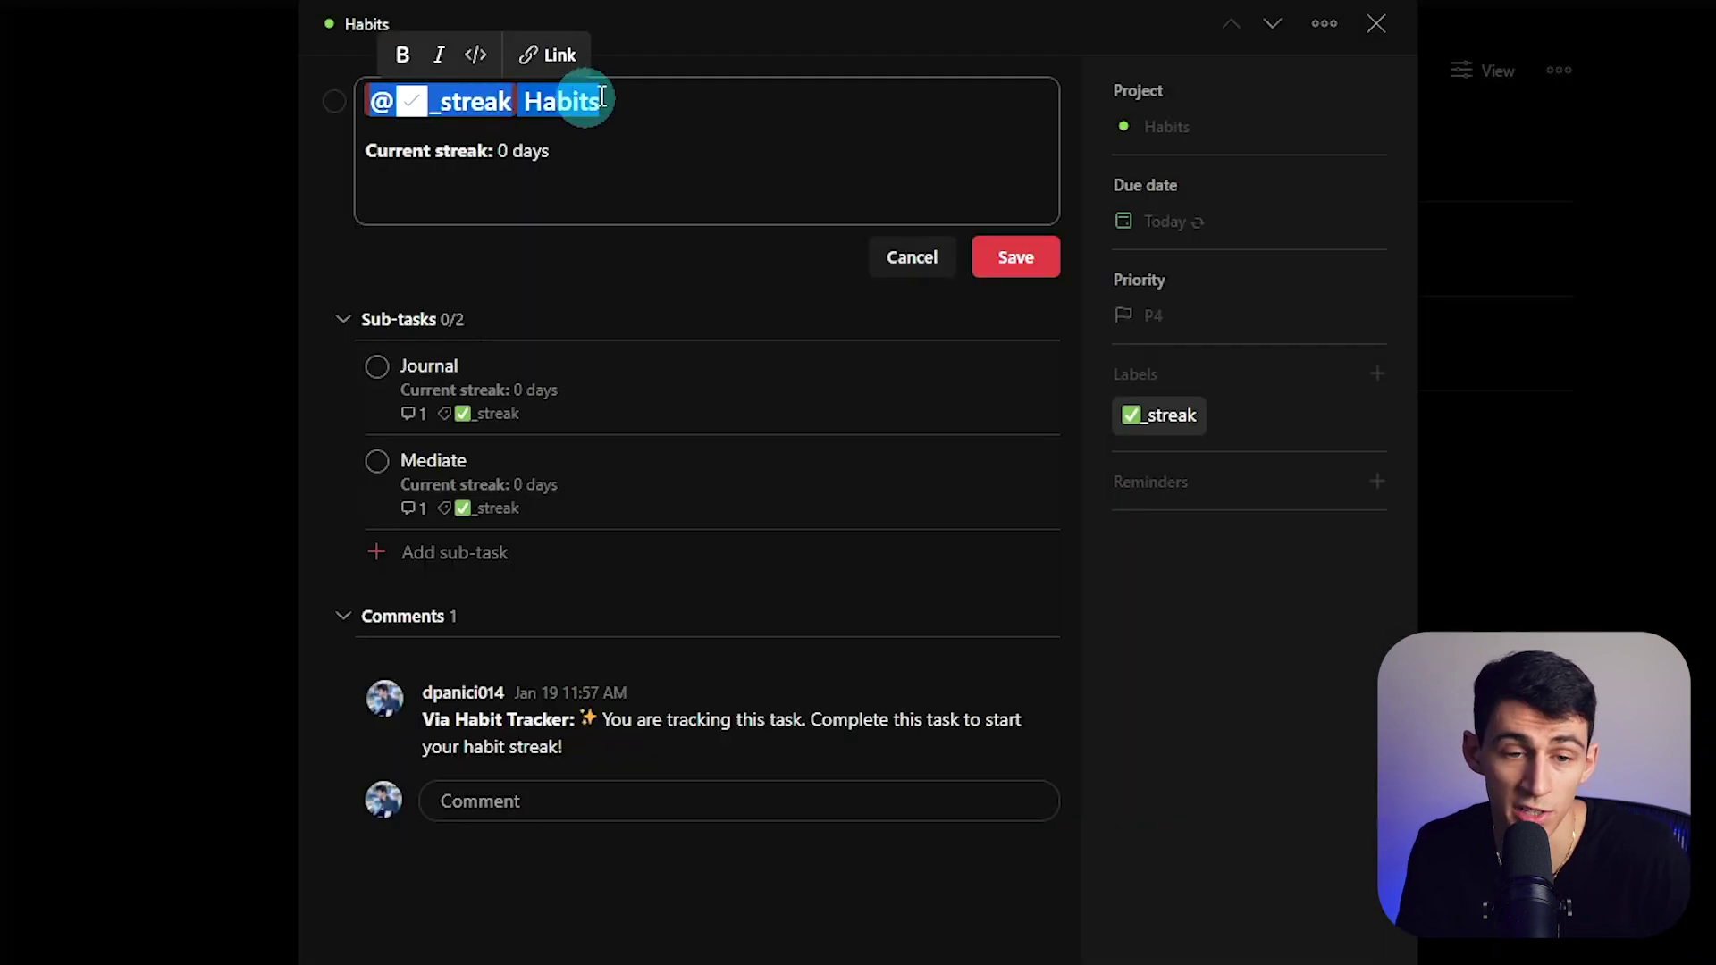
- Rename the parent task to 'Nightly Routine' with a sleep emoji in front
drag(631, 100, 526, 108)
text(Nightly)
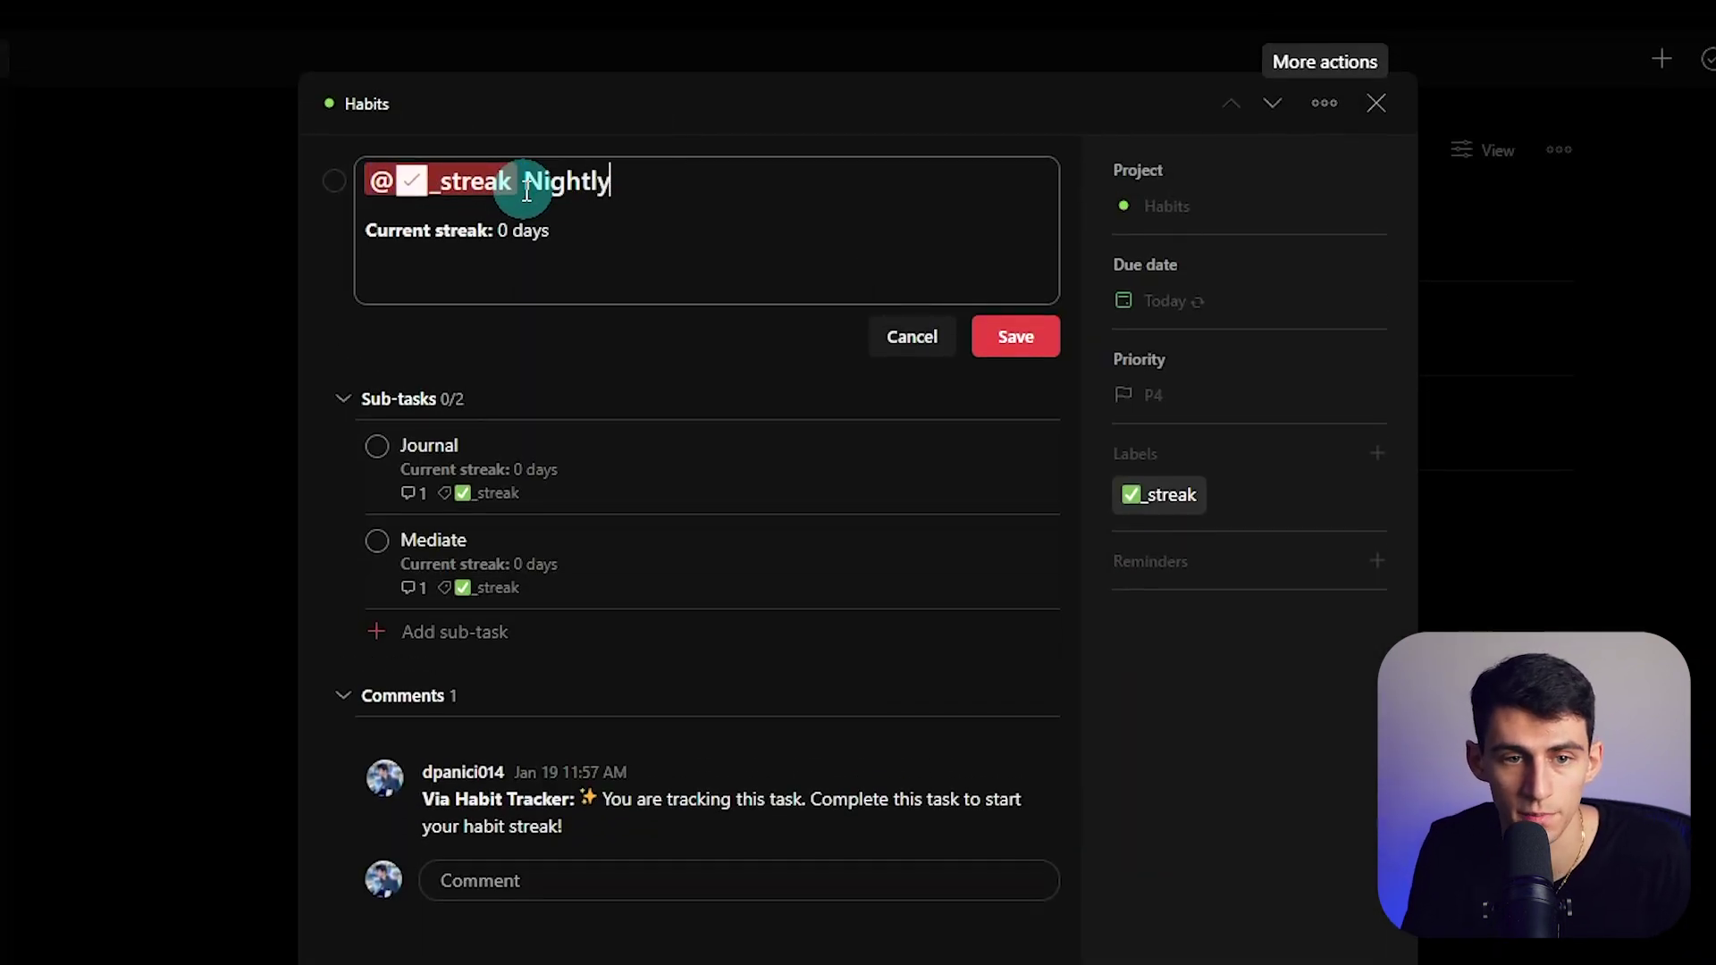
text( Routine)
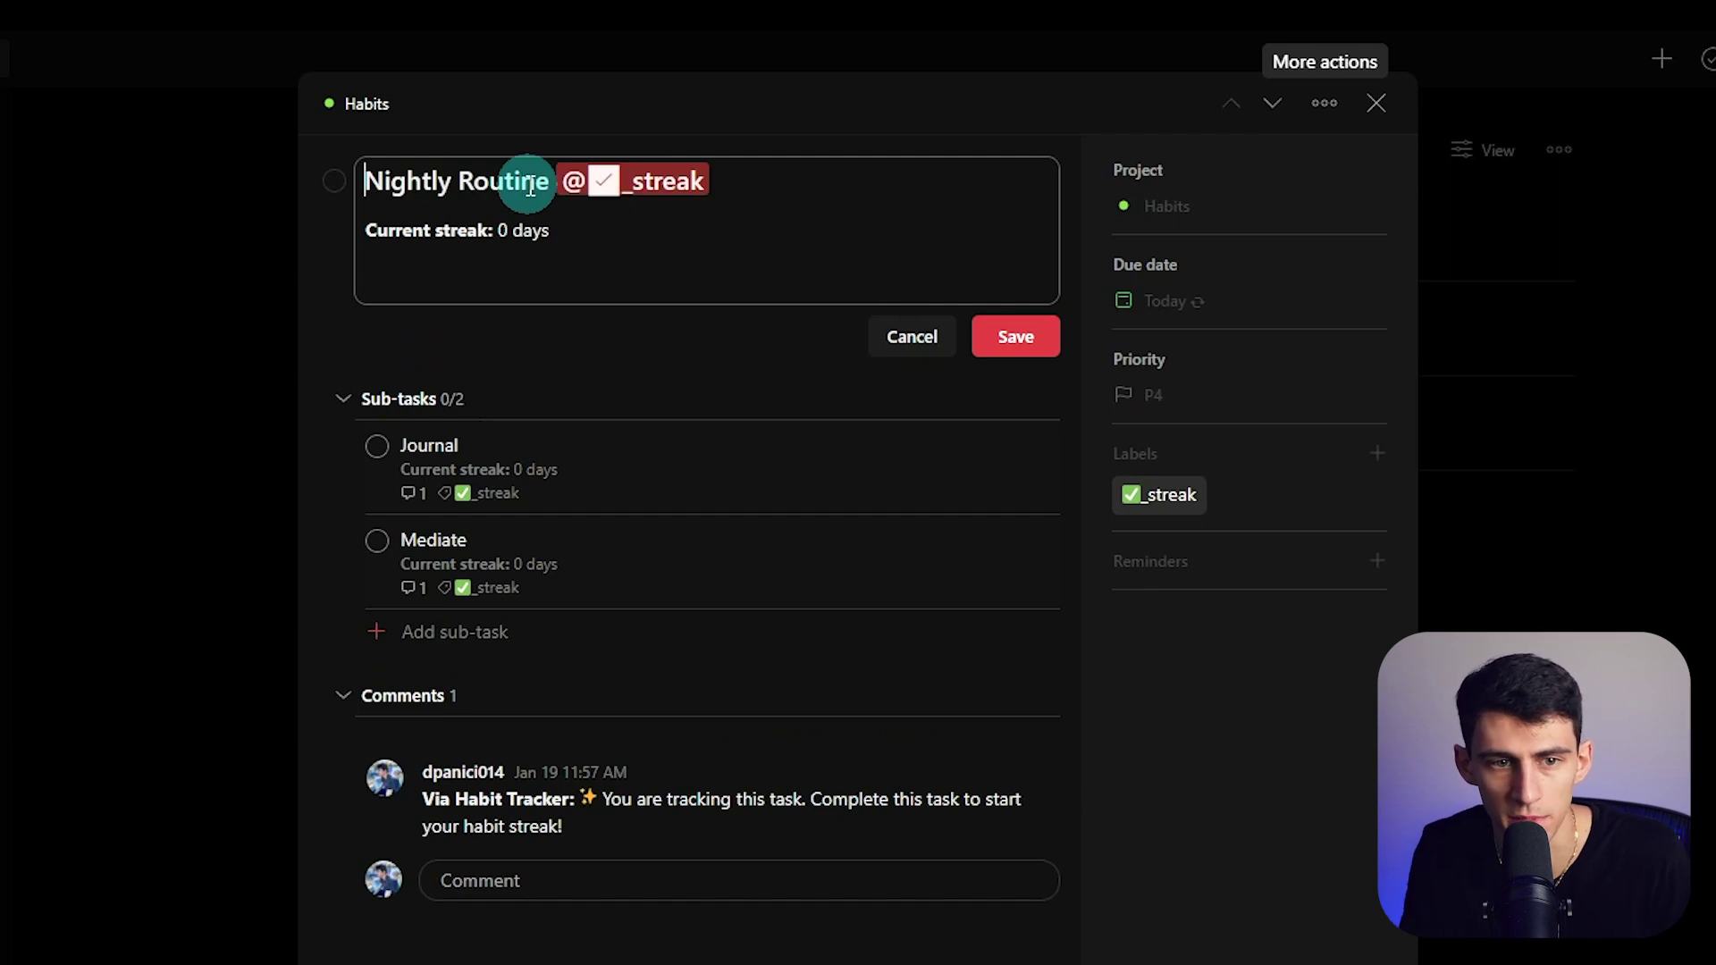
key(super+period)
text(sleep)
key(Return)
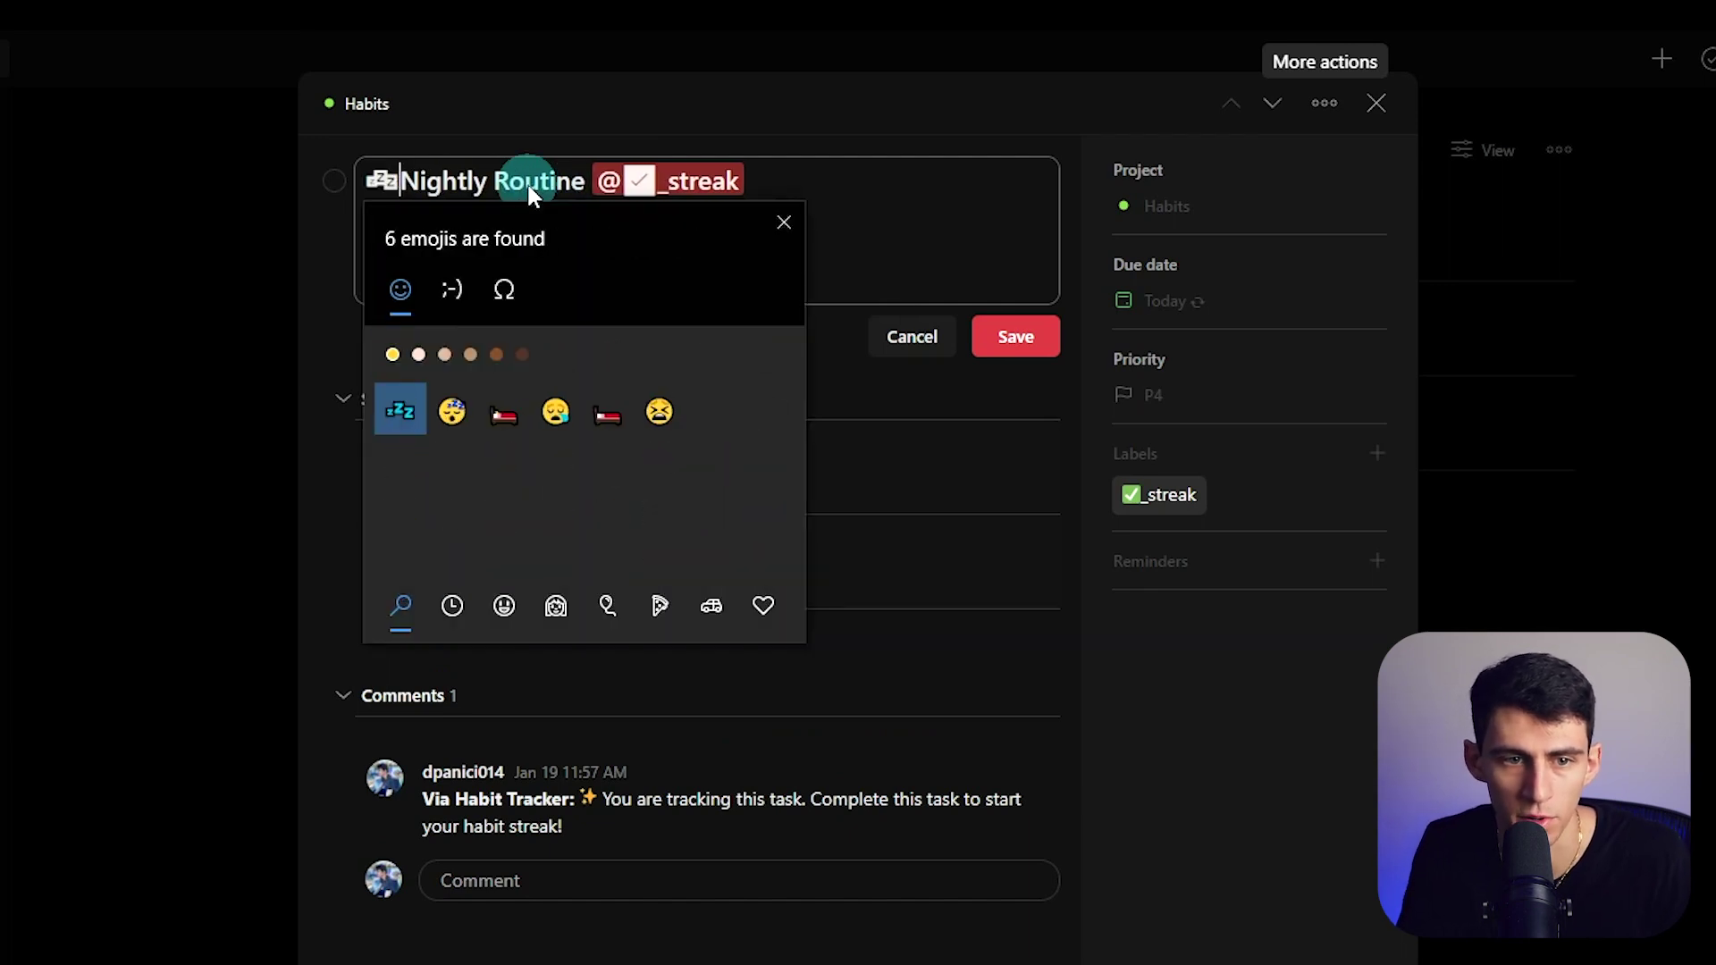
key(BackSpace)
click(454, 333)
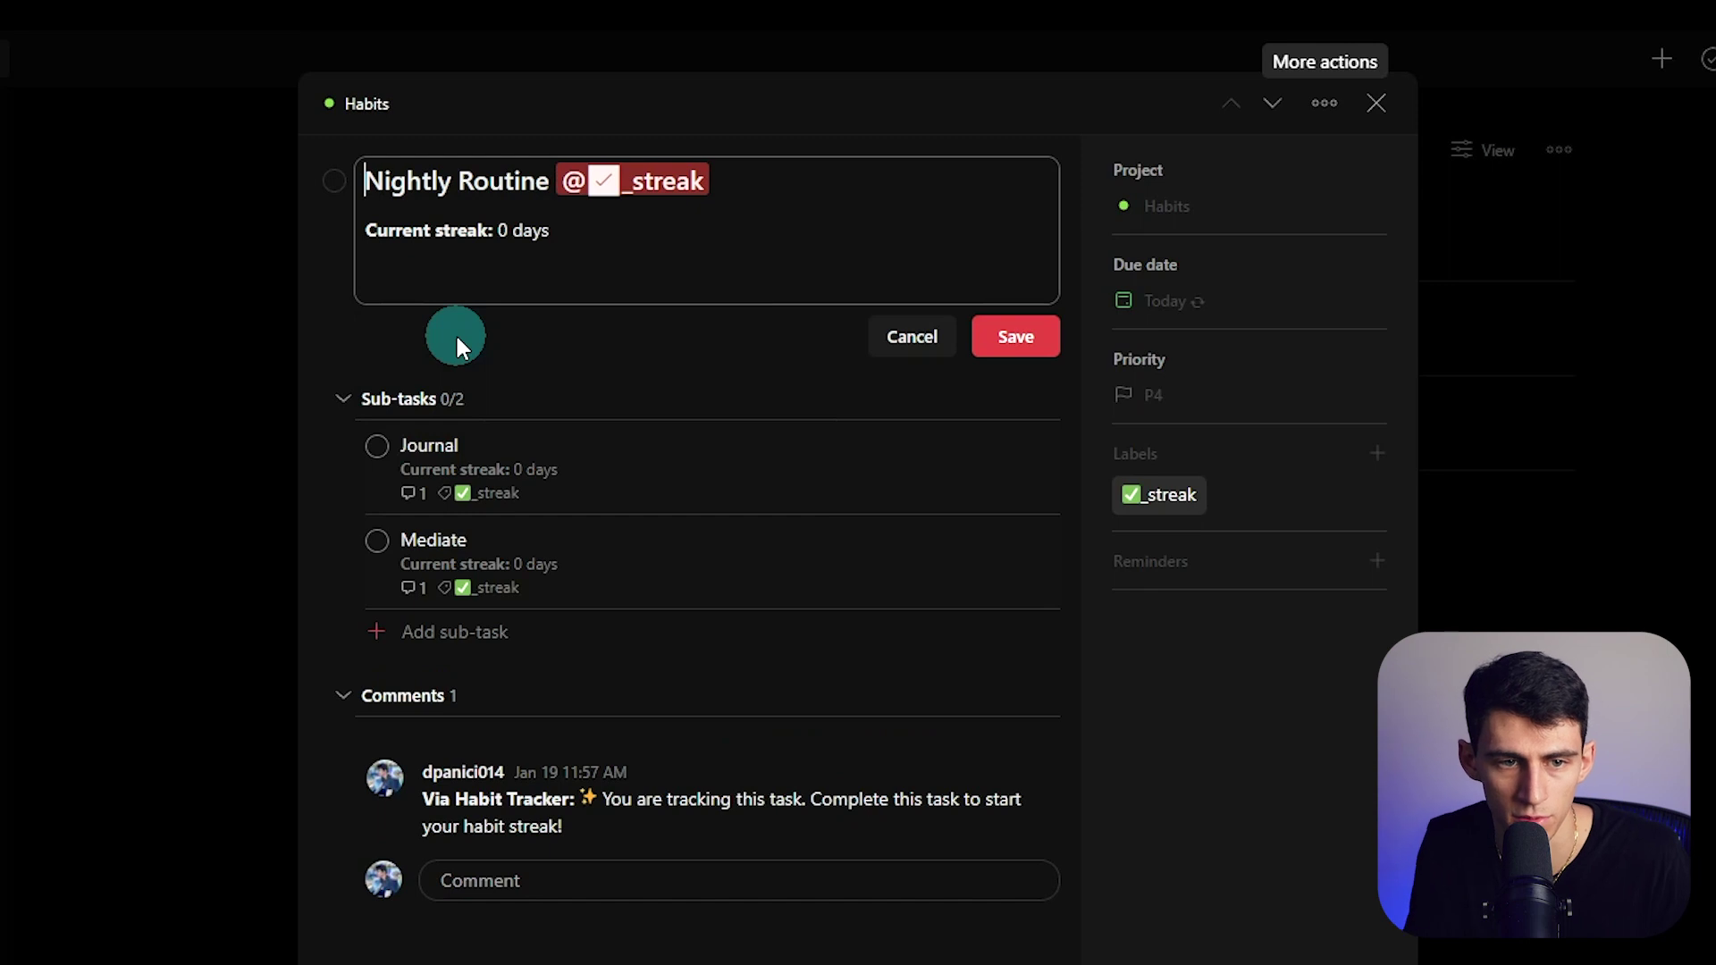
key(super+period)
text(sleep)
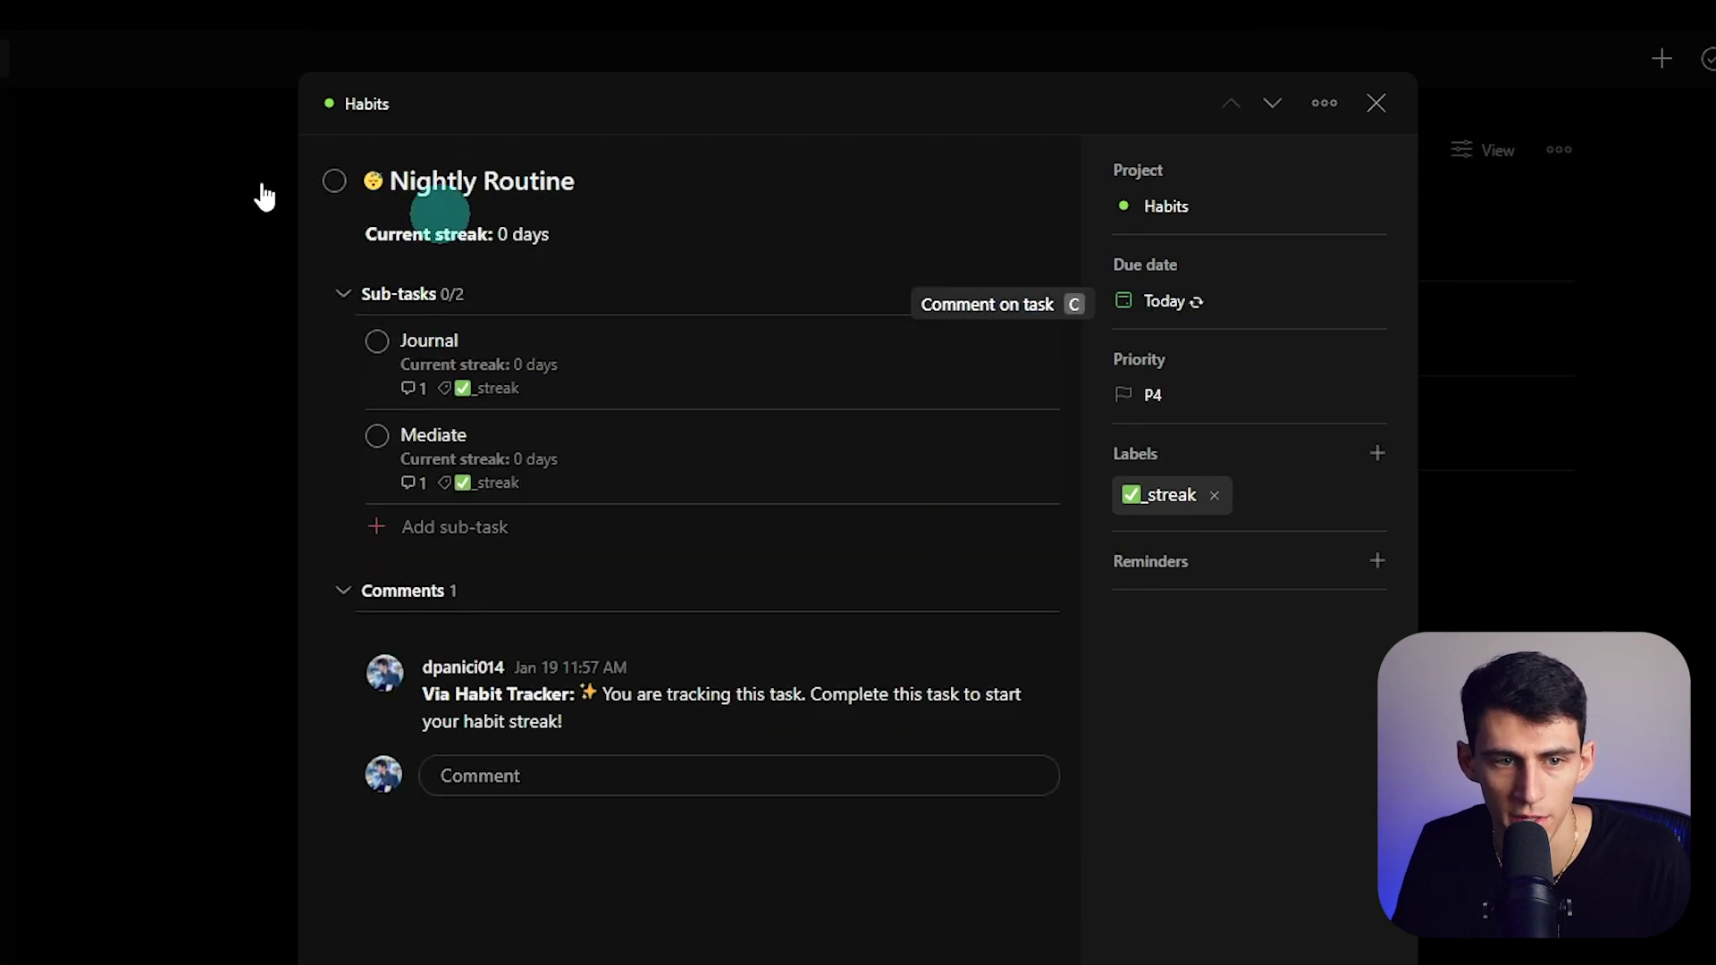
- Tick off Journal, then apply Complete & reset sub-tasks to Nightly Routine
click(377, 340)
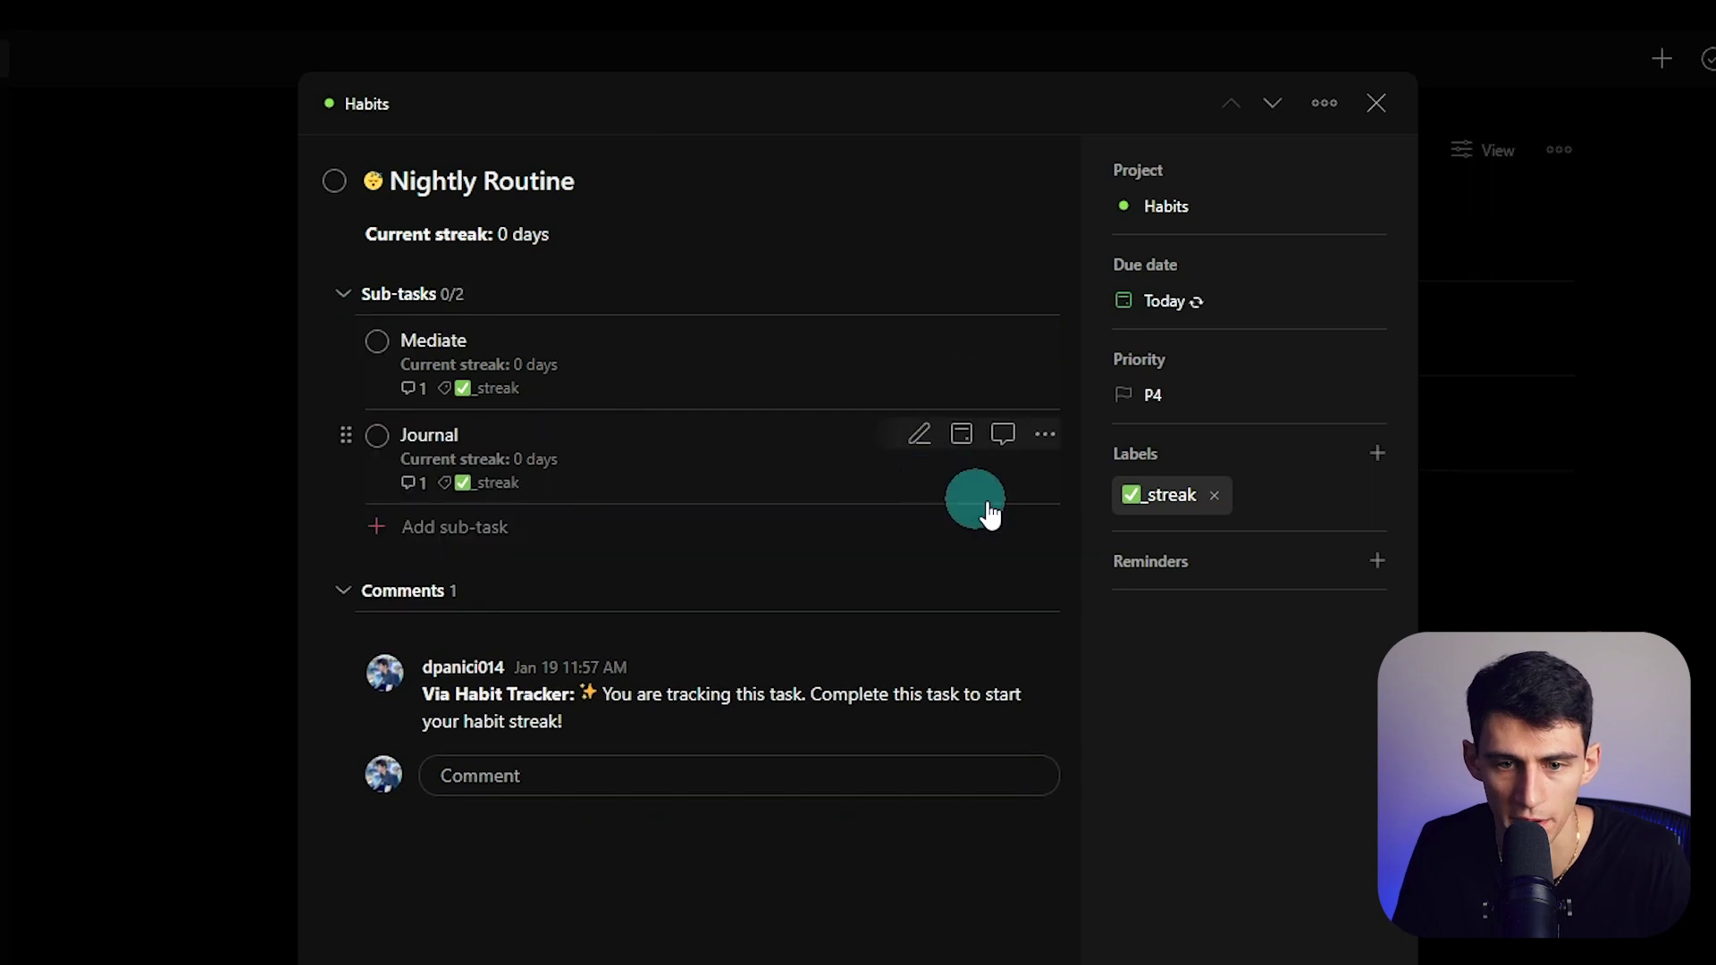
click(1045, 434)
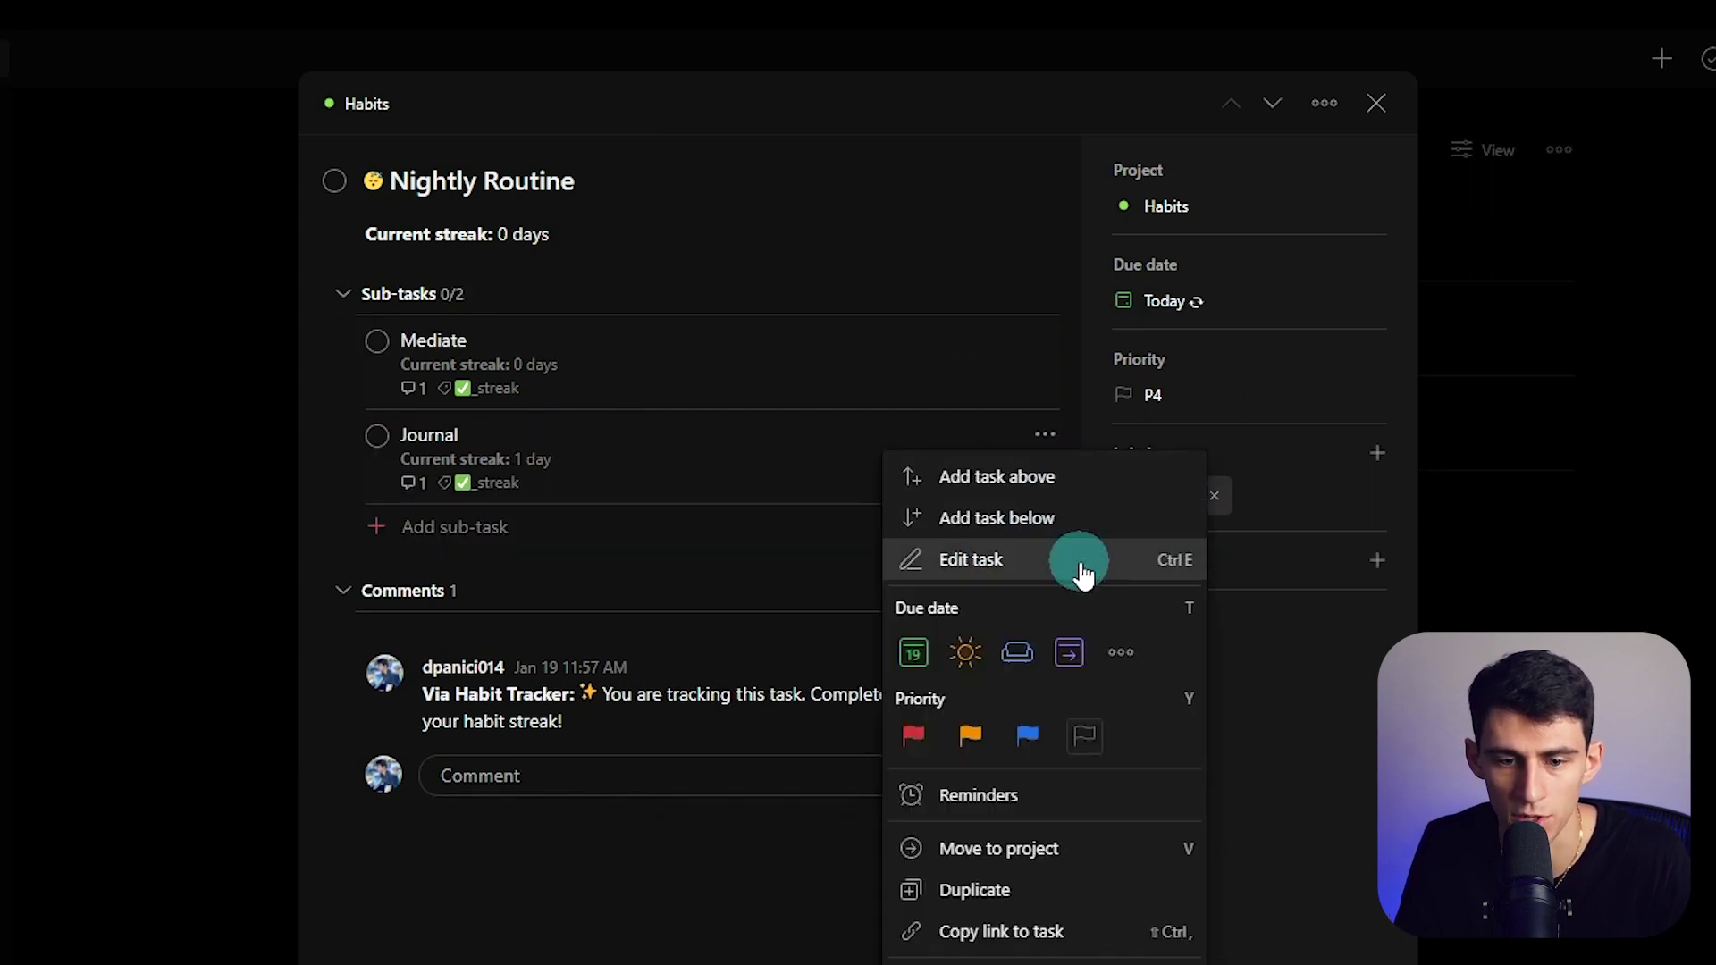
click(1322, 109)
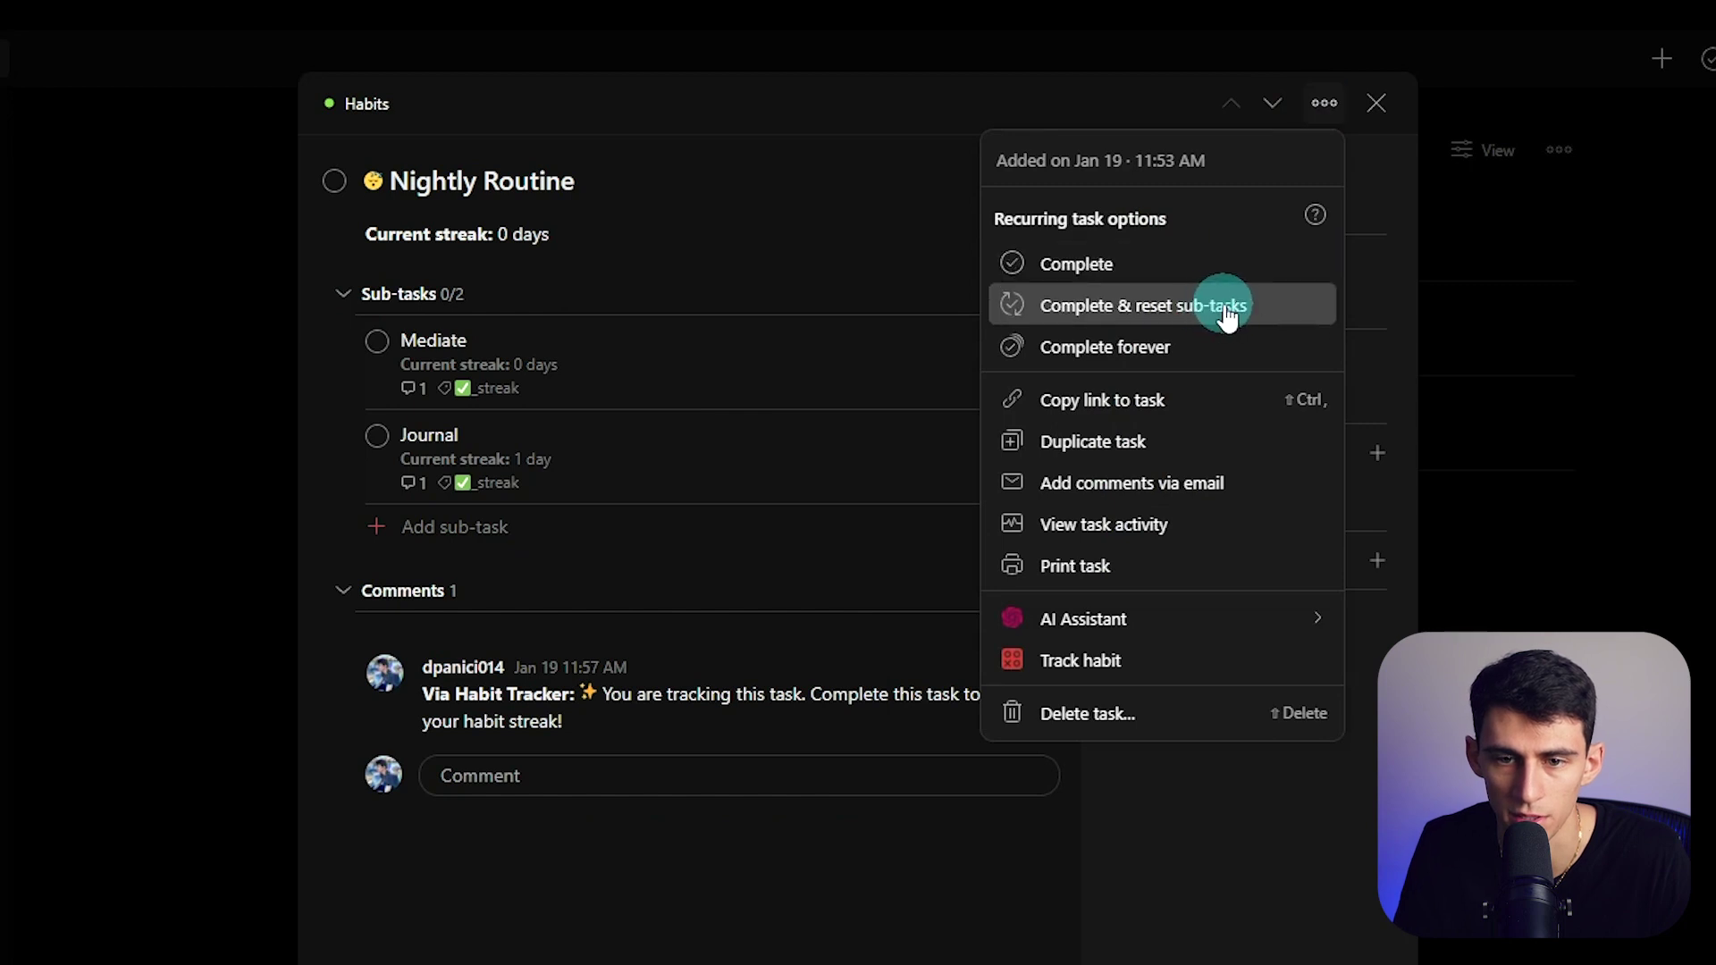
click(1225, 308)
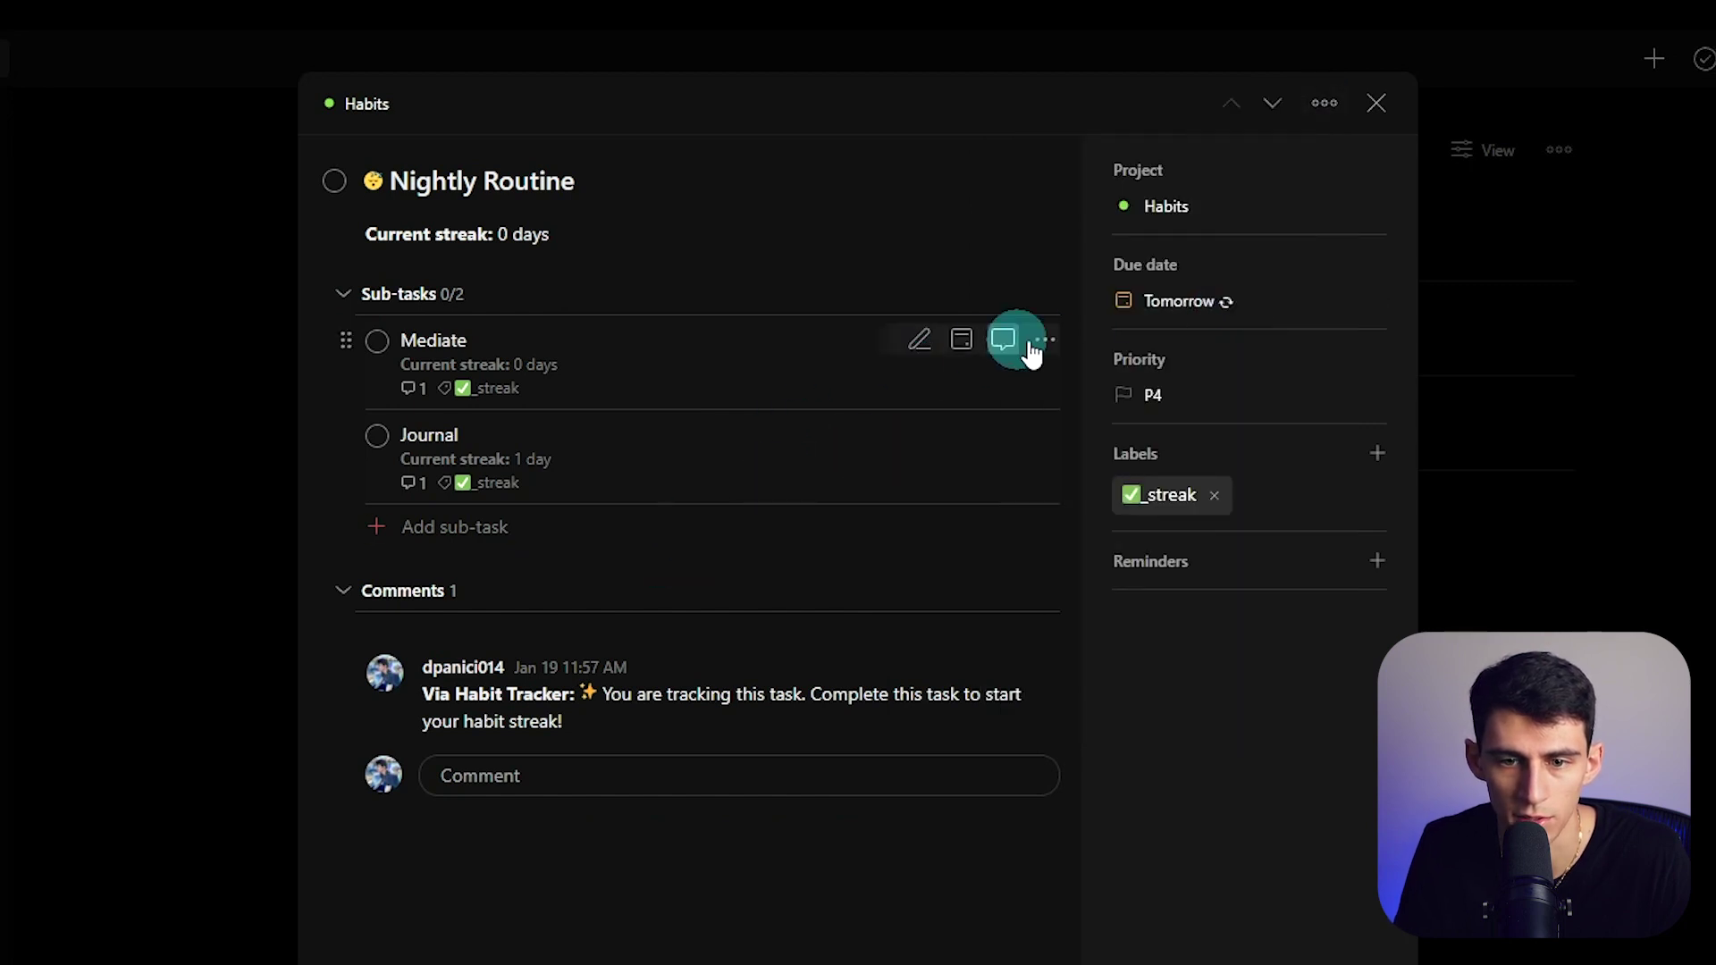
- Check off the sub-tasks and complete Nightly Routine, giving a 1-day streak recurring Saturday, Jan 21
click(1045, 339)
click(380, 362)
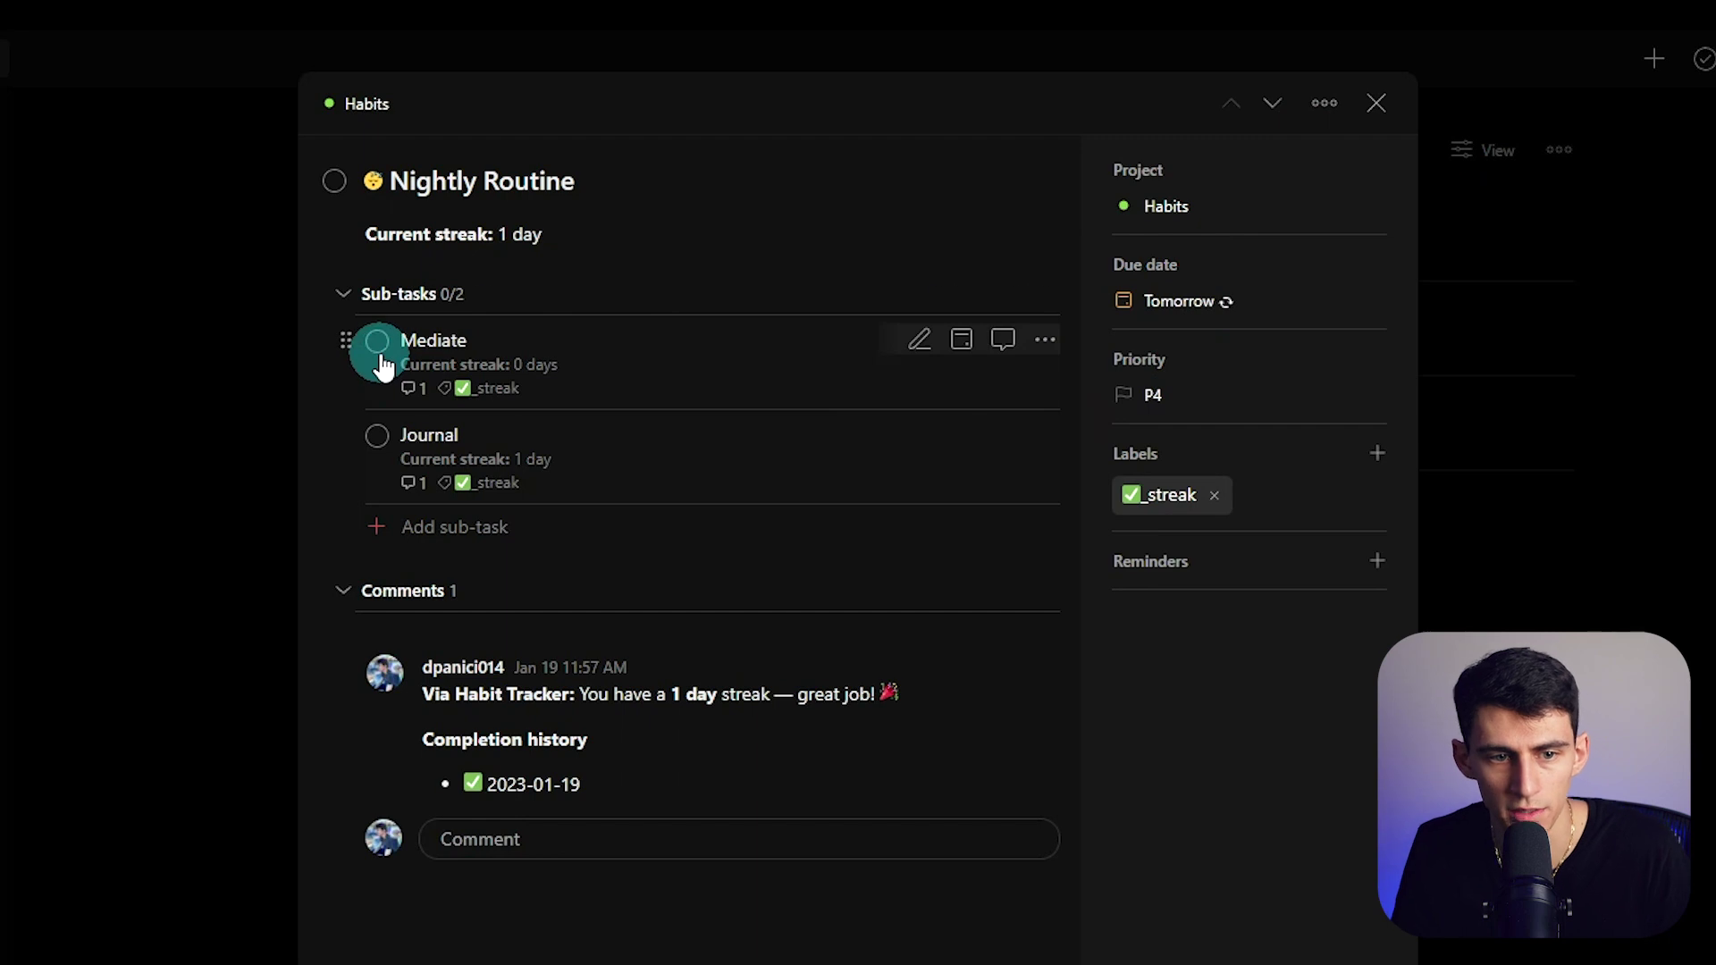
click(378, 343)
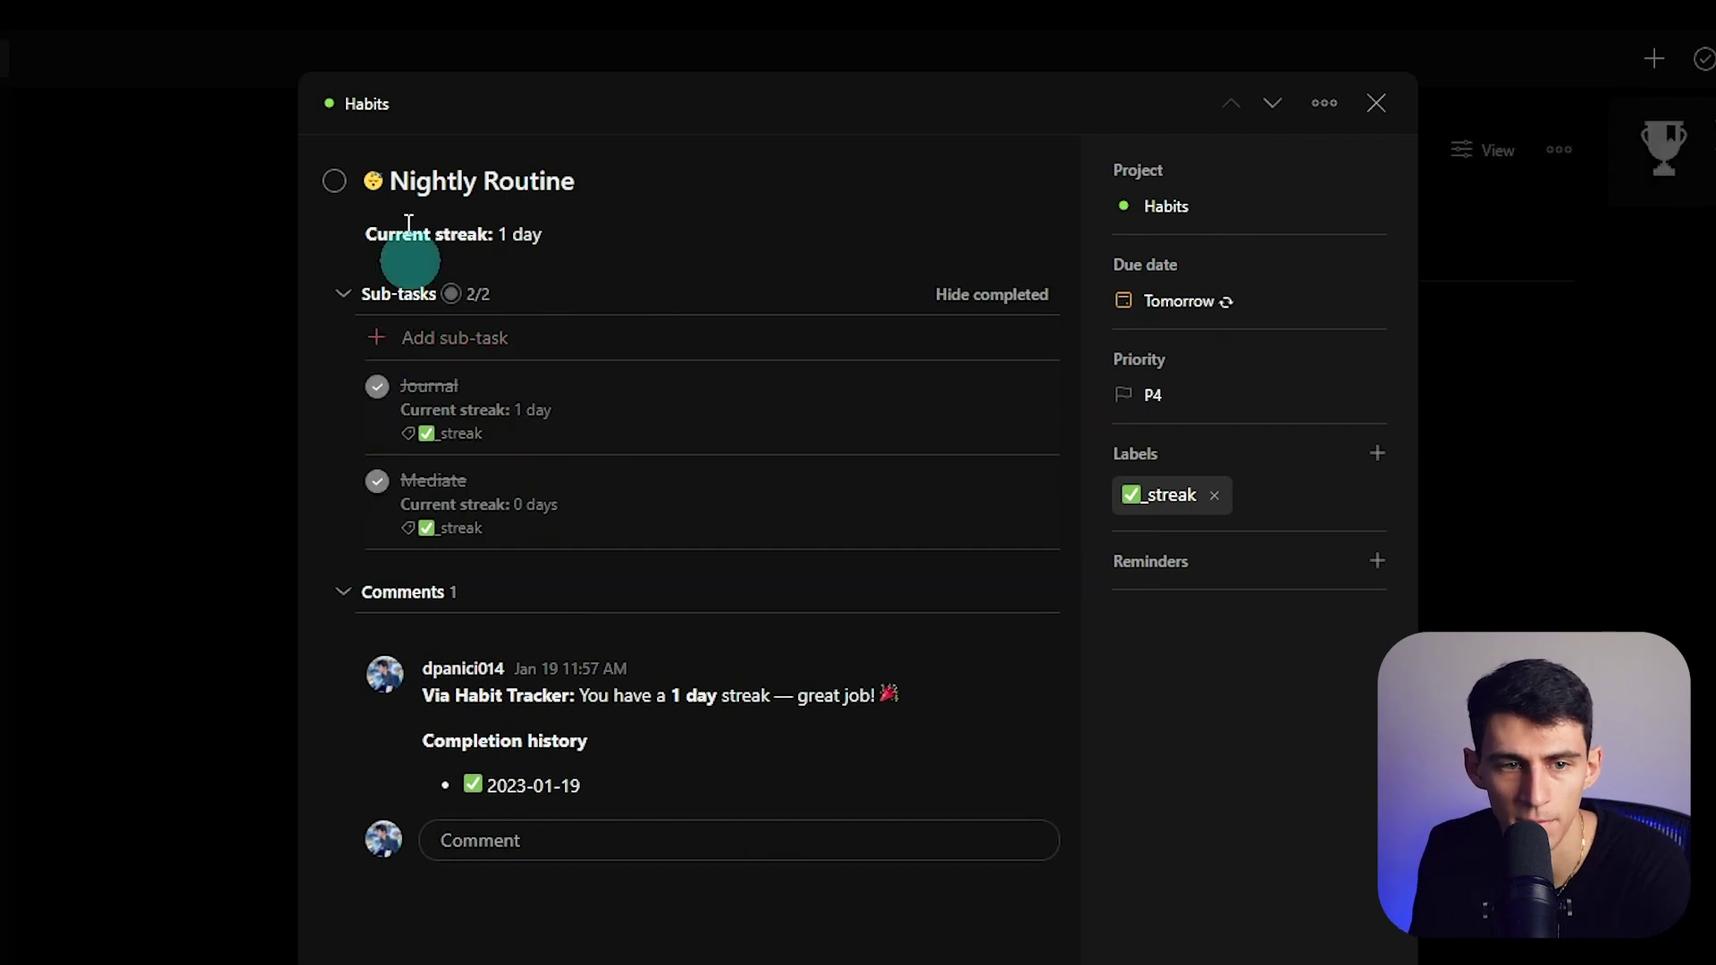
click(336, 182)
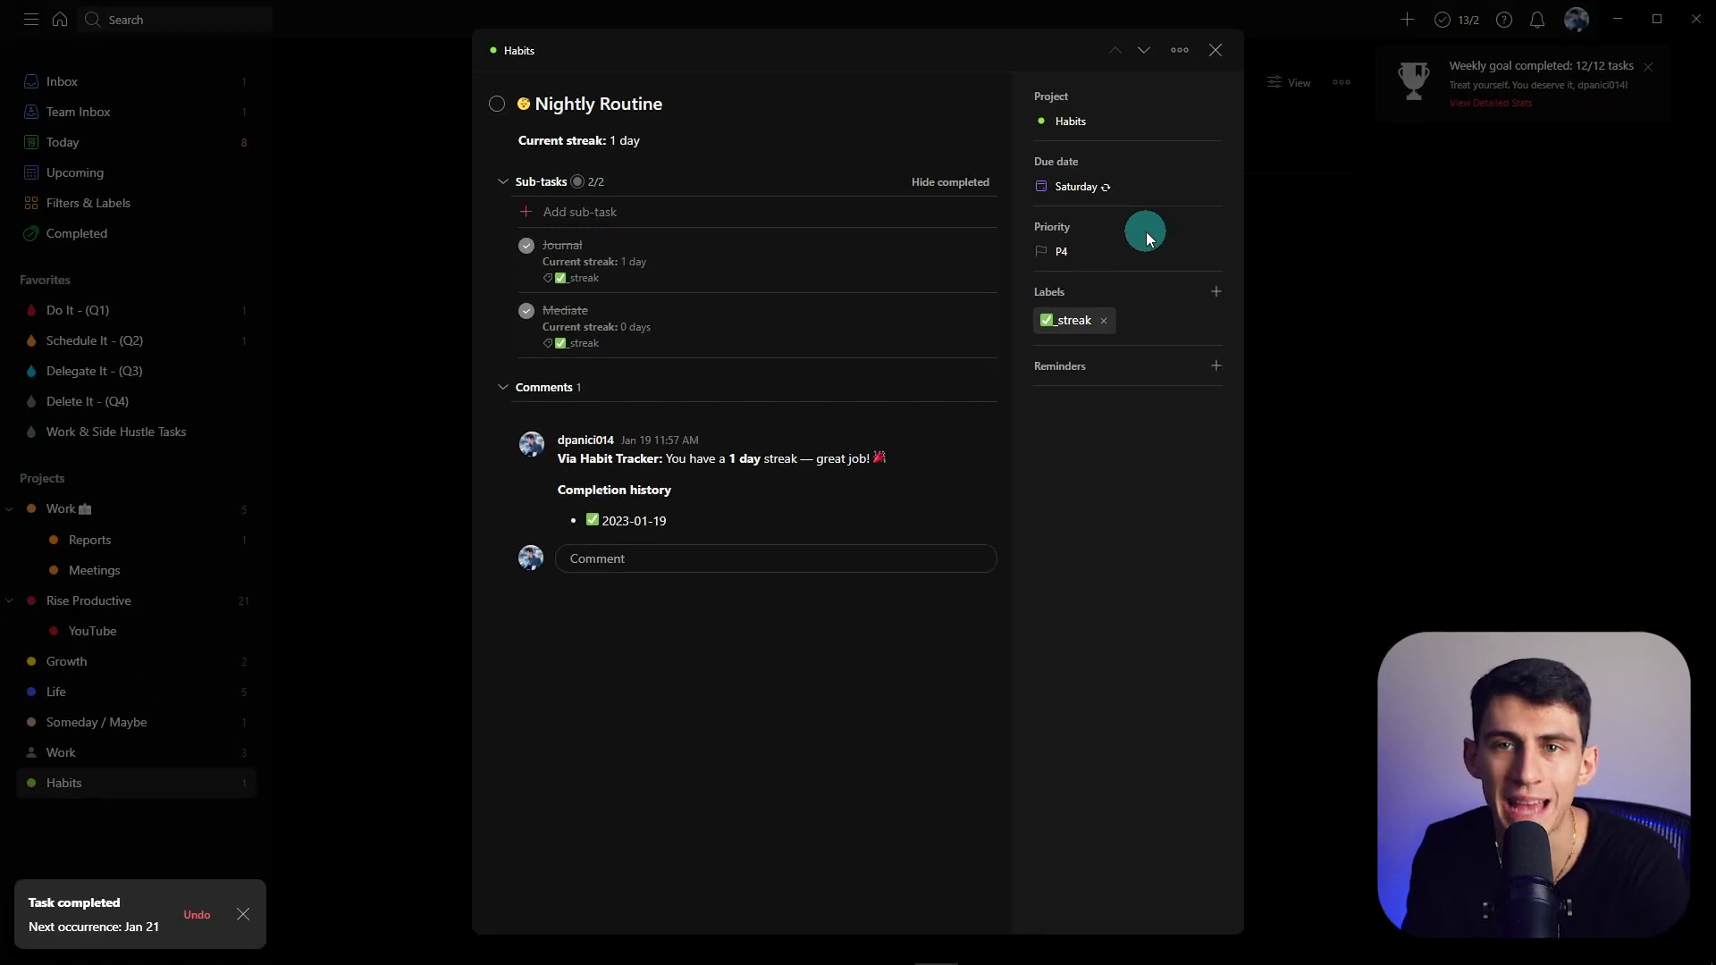